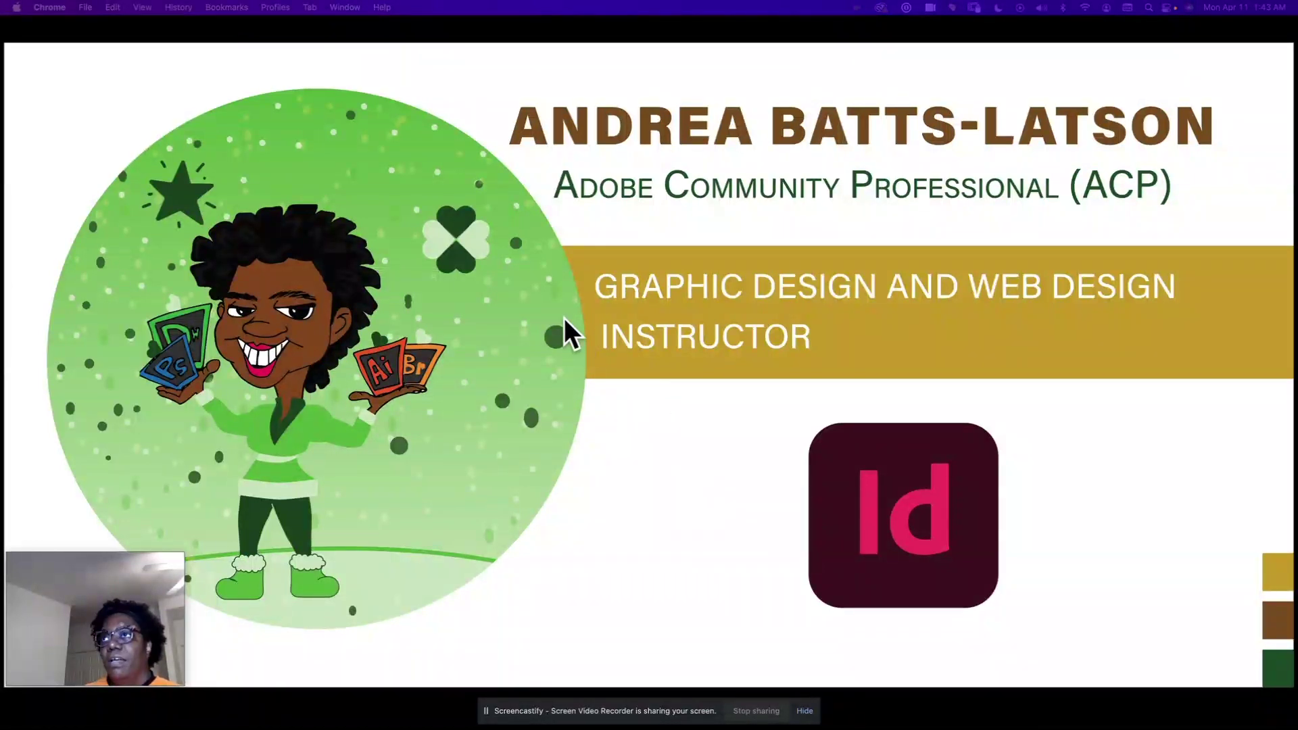
# Exit the contact card presentation, switch to the Untitled-3 Earth Day document and deselect everything
pyautogui.press('Escape')
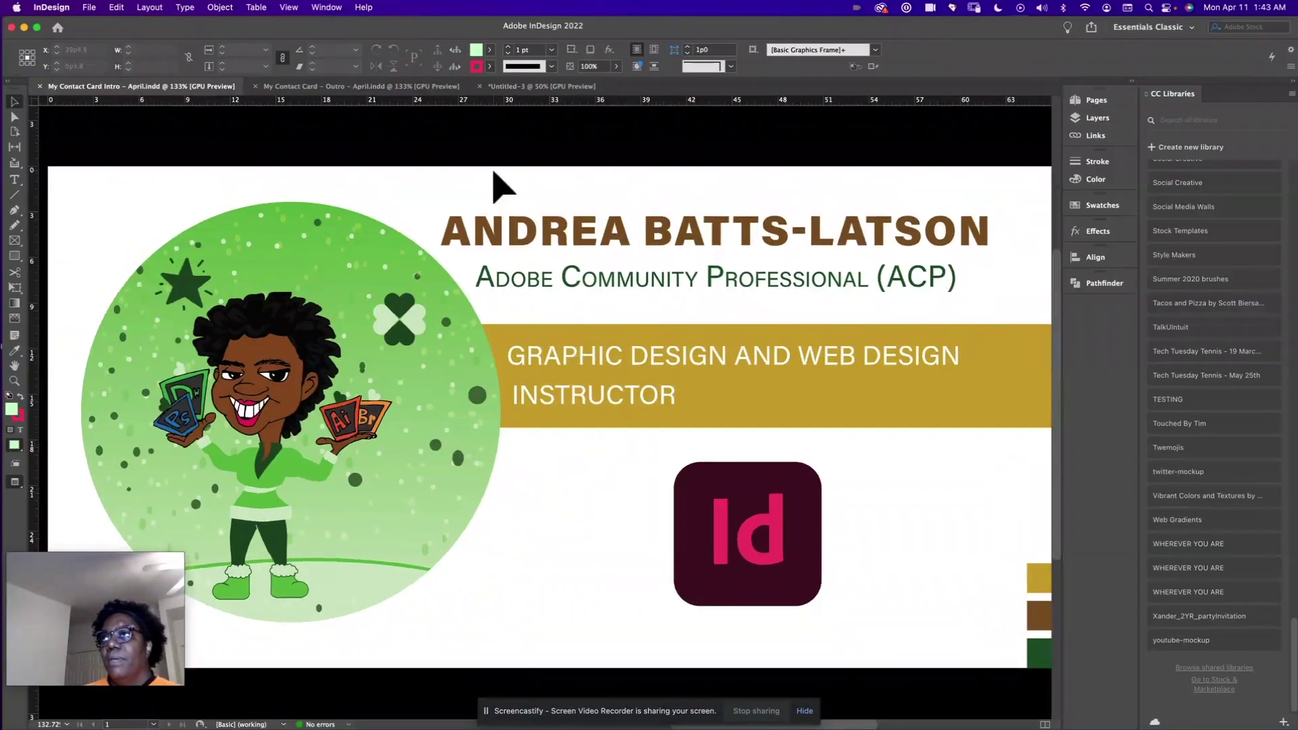
pyautogui.click(493, 87)
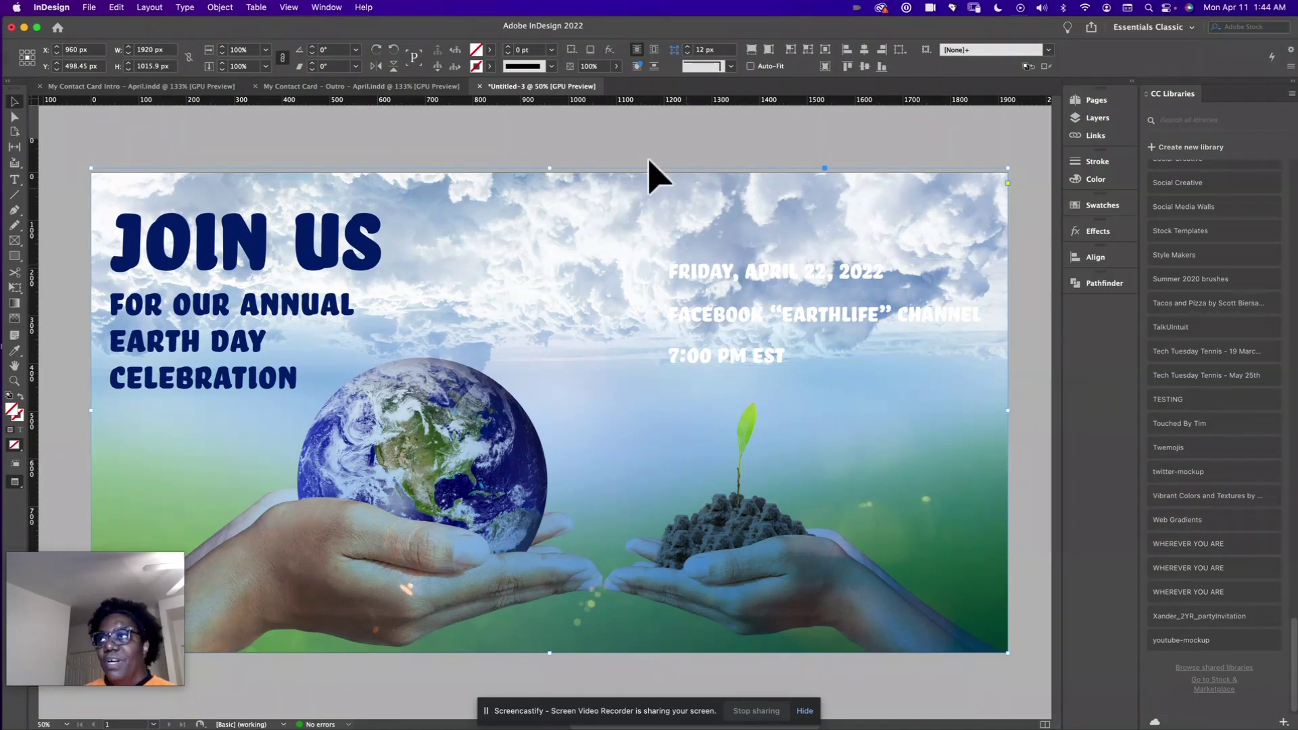
pyautogui.click(595, 144)
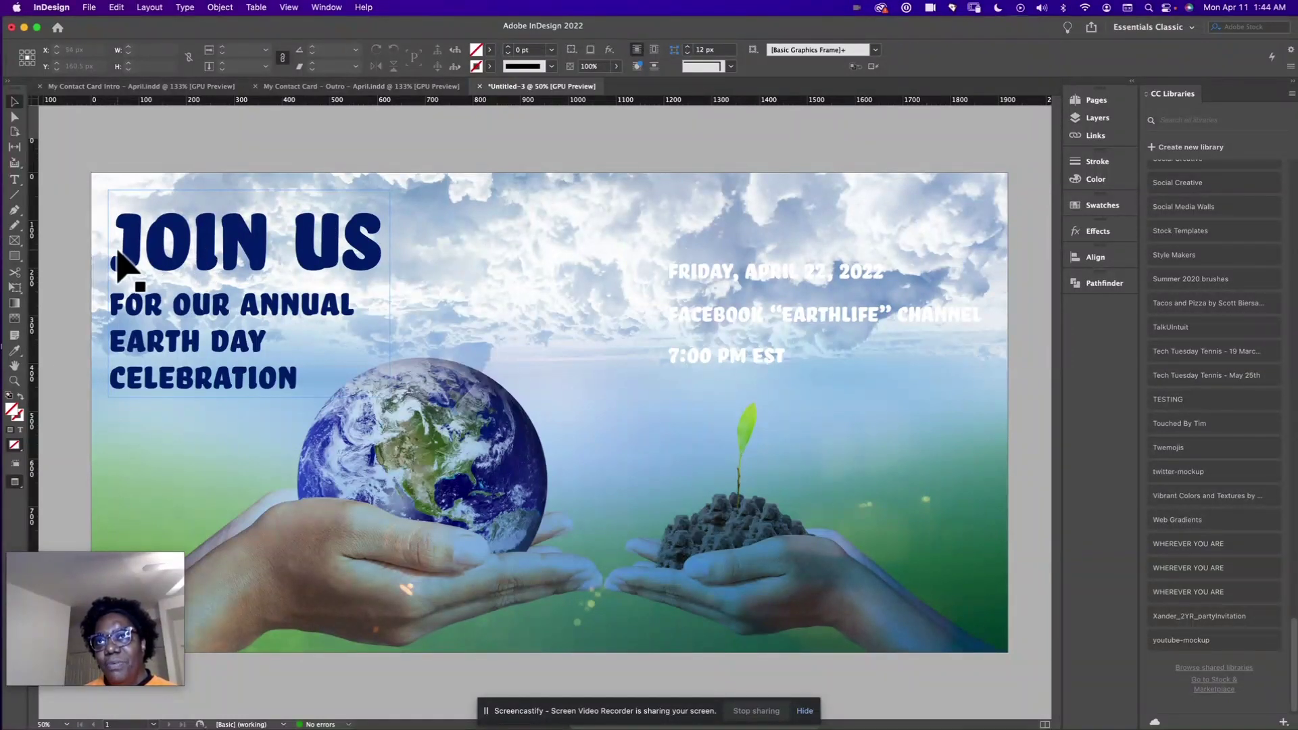
# Draw a closed wavy flag shape over the event details with the Pen tool, filled with RGB Red, about 841 px wide and 449 px high
pyautogui.click(15, 211)
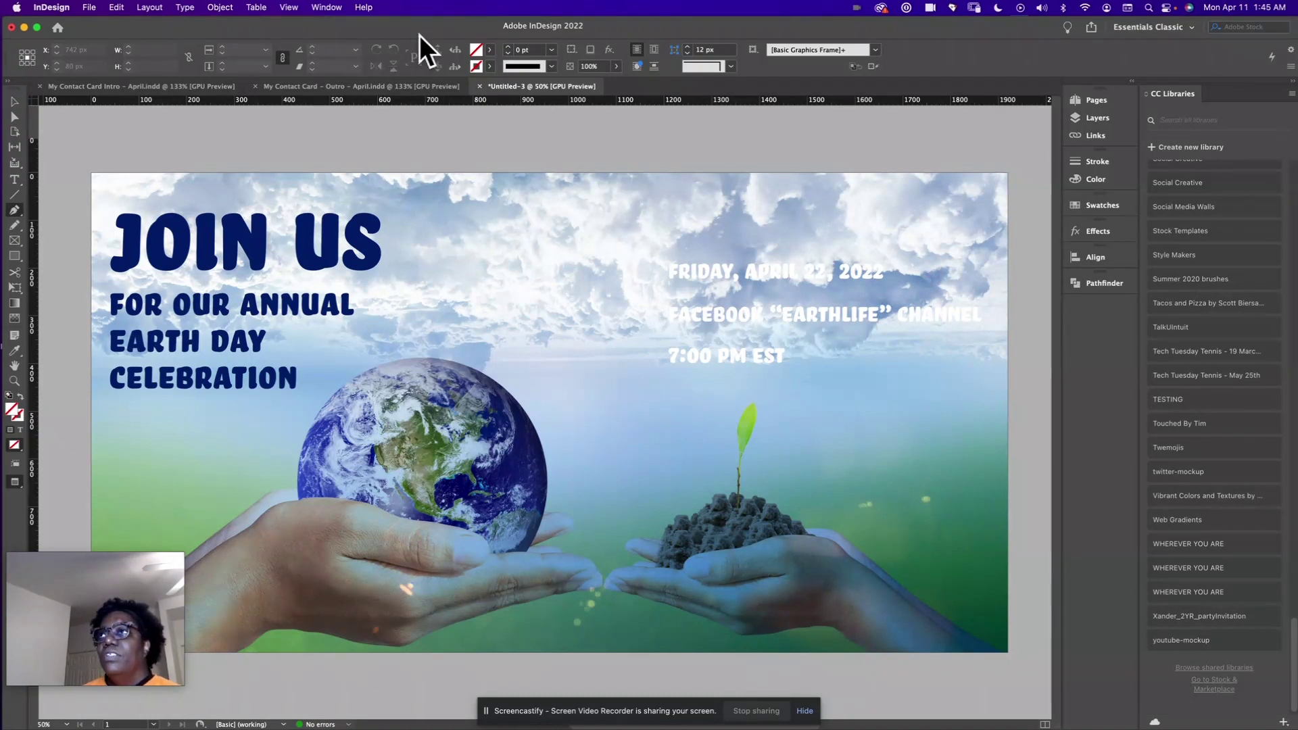
pyautogui.click(490, 50)
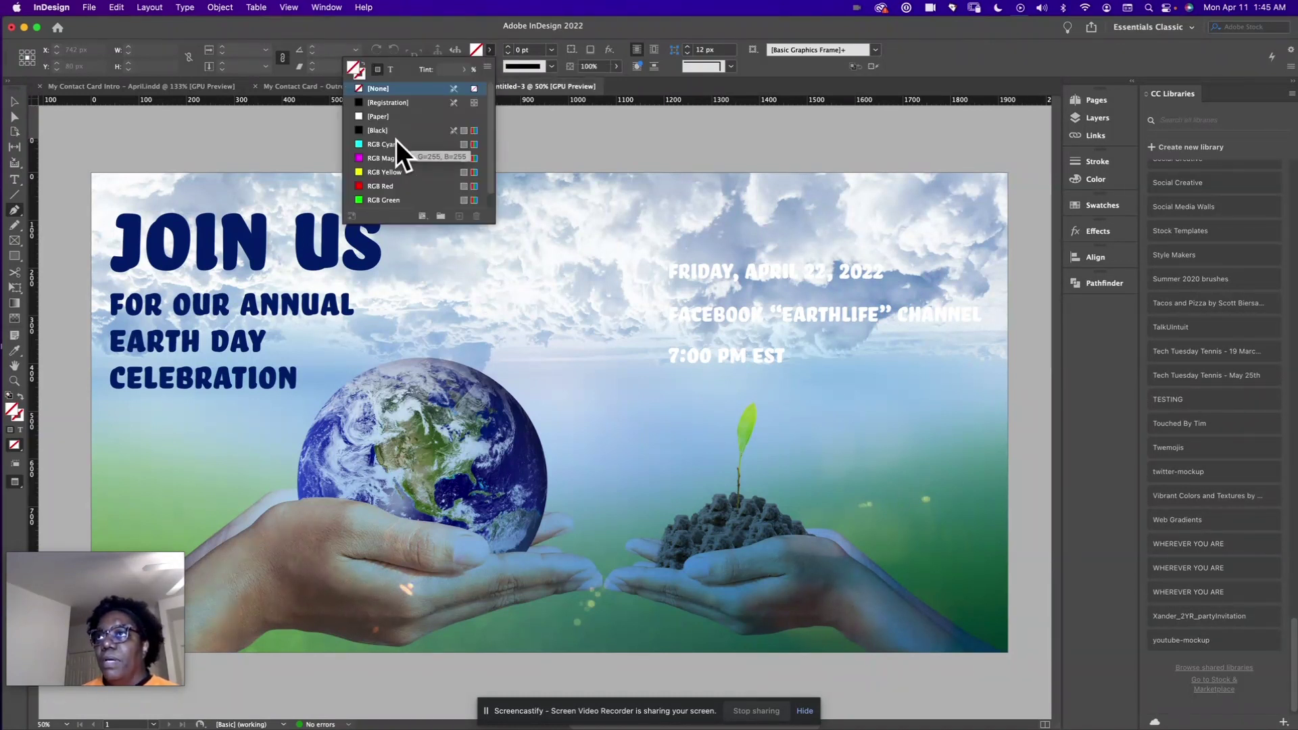
pyautogui.click(387, 186)
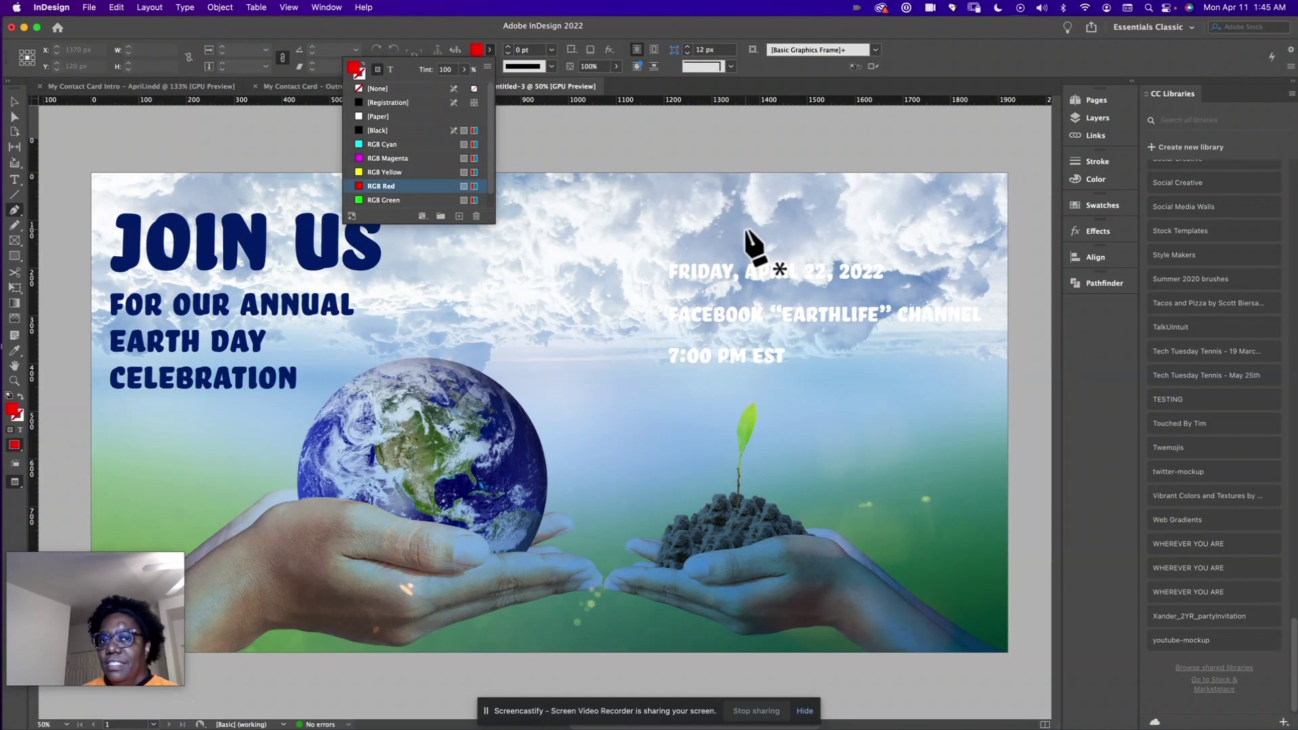
pyautogui.click(1003, 281)
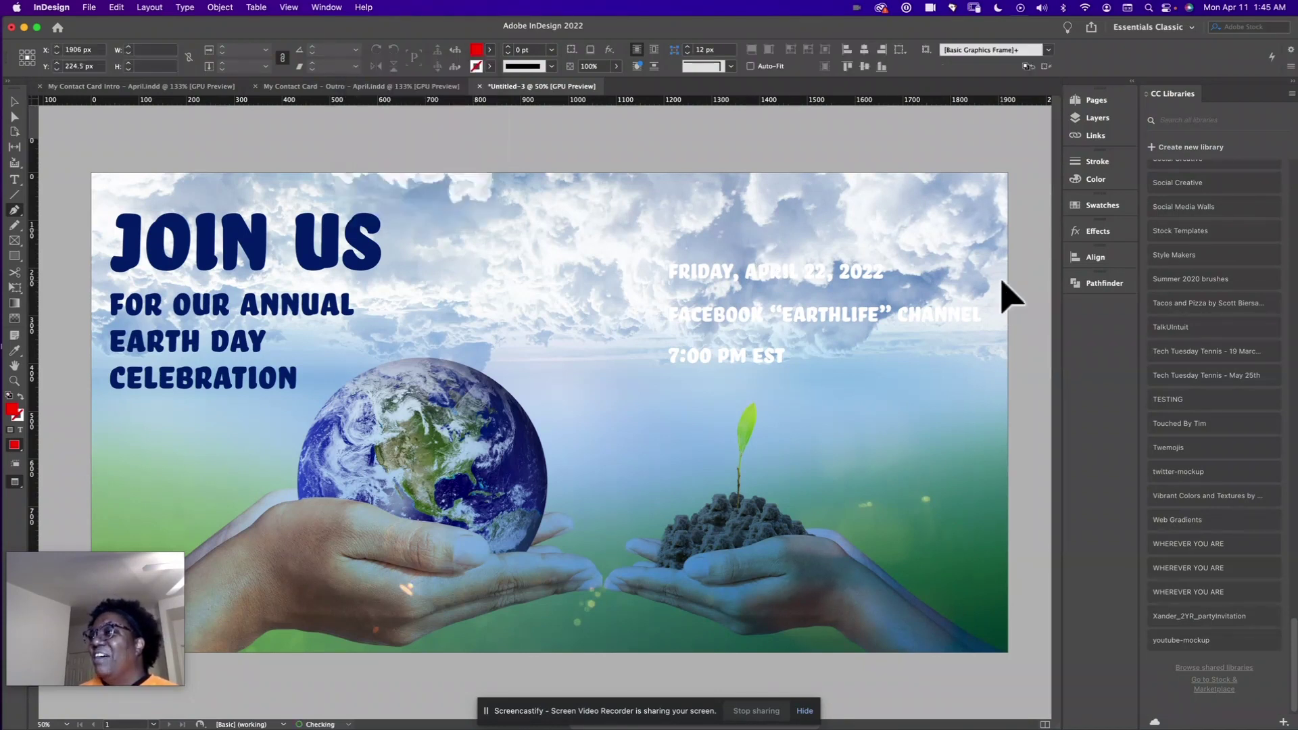
pyautogui.moveTo(833, 232); pyautogui.dragTo(758, 247)
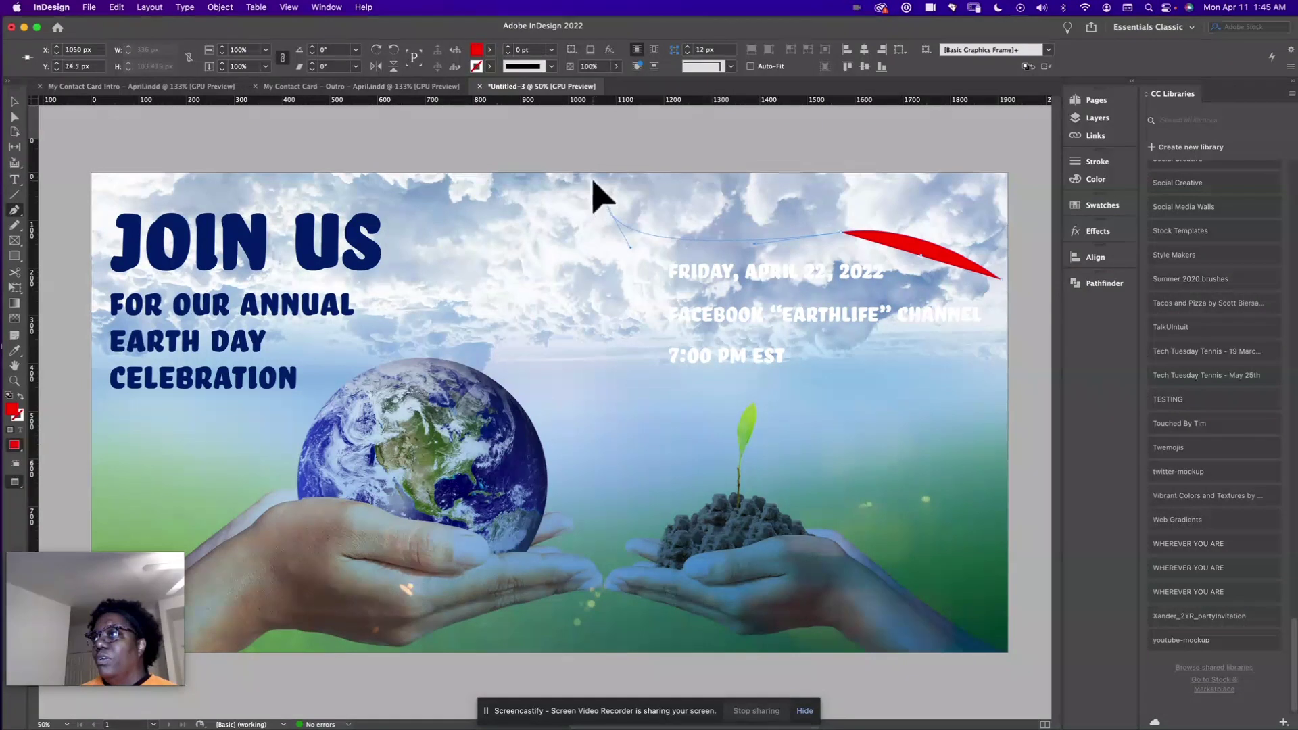
pyautogui.moveTo(594, 181); pyautogui.dragTo(612, 267)
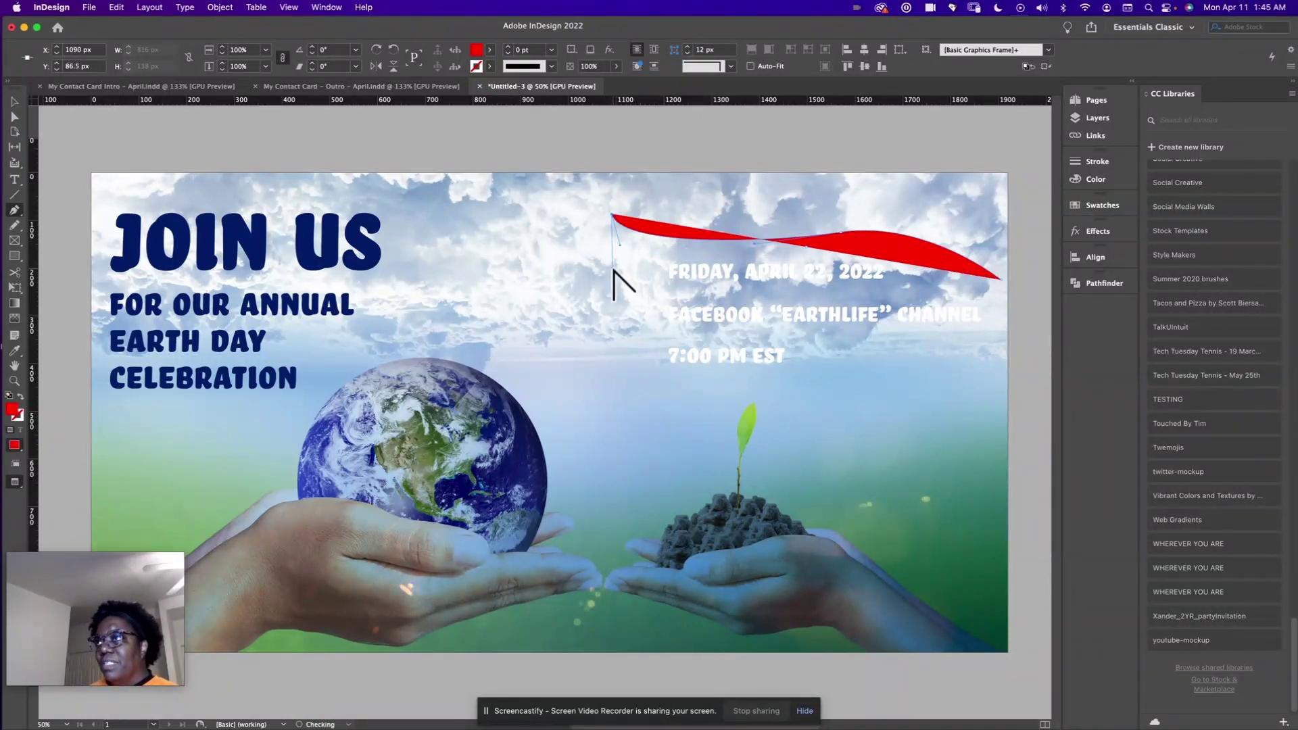
pyautogui.click(621, 391)
pyautogui.moveTo(788, 399); pyautogui.dragTo(873, 373)
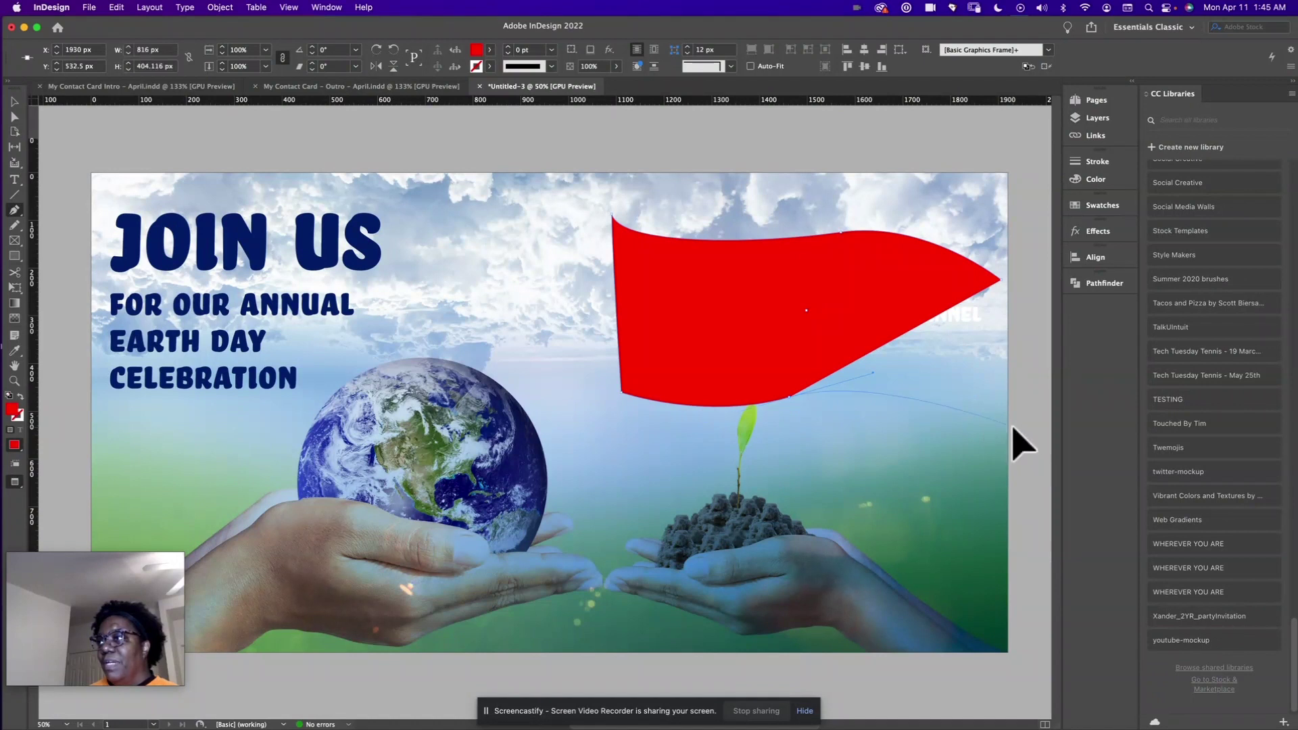
pyautogui.moveTo(1009, 418); pyautogui.dragTo(1016, 447)
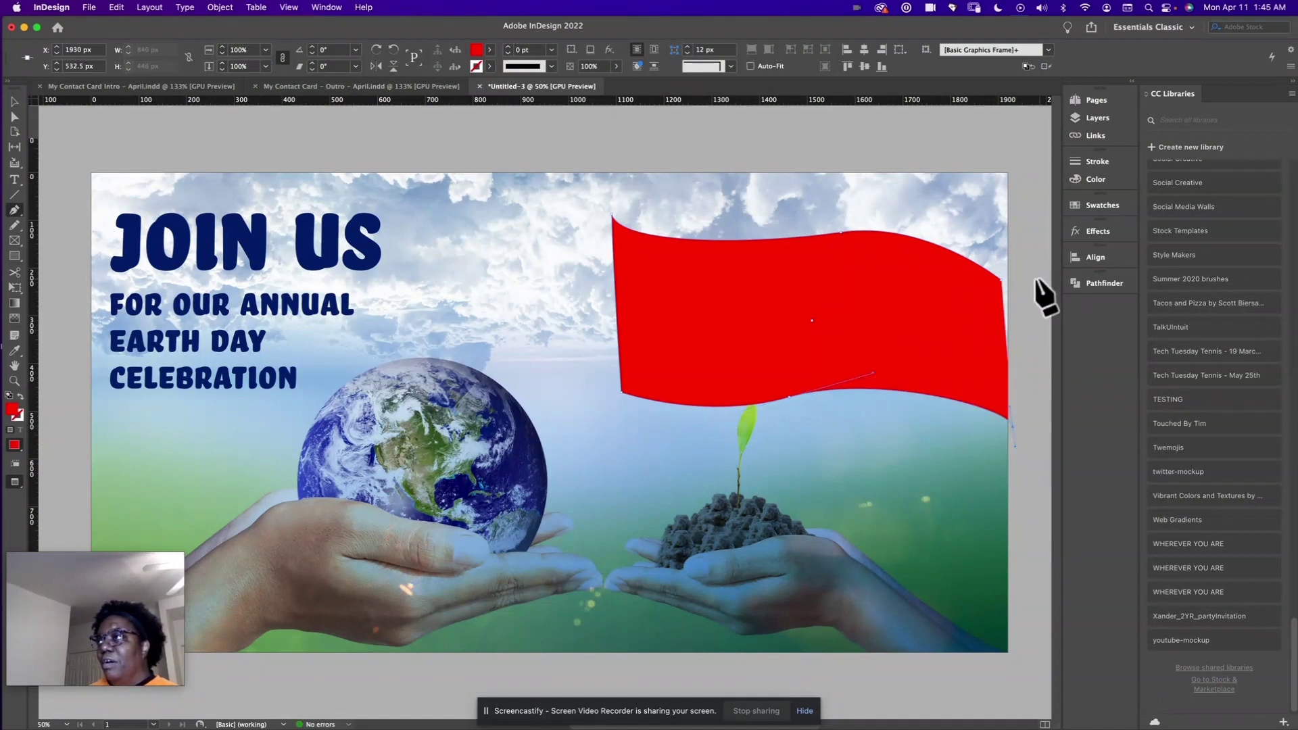
pyautogui.click(1002, 280)
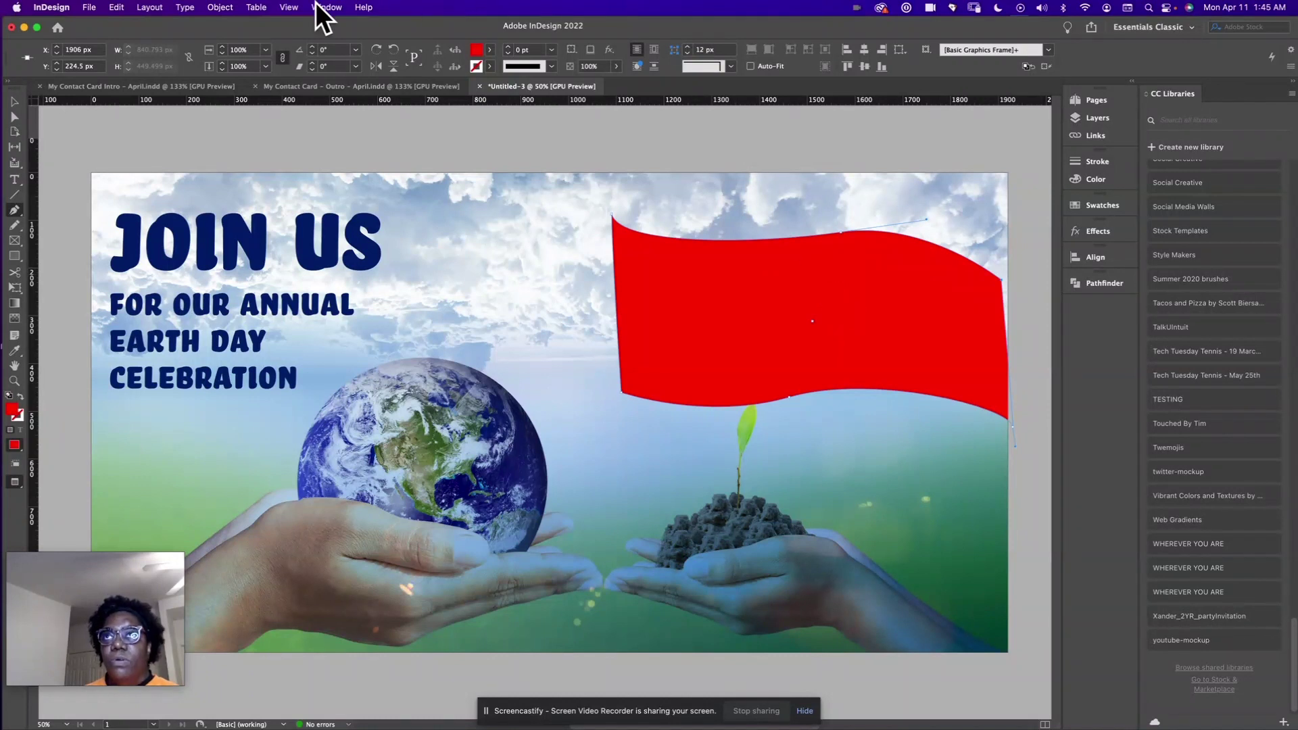
# Deepen the dip in the left half of the flag's upper edge by adjusting the direction handle of its middle anchor point
pyautogui.click(14, 117)
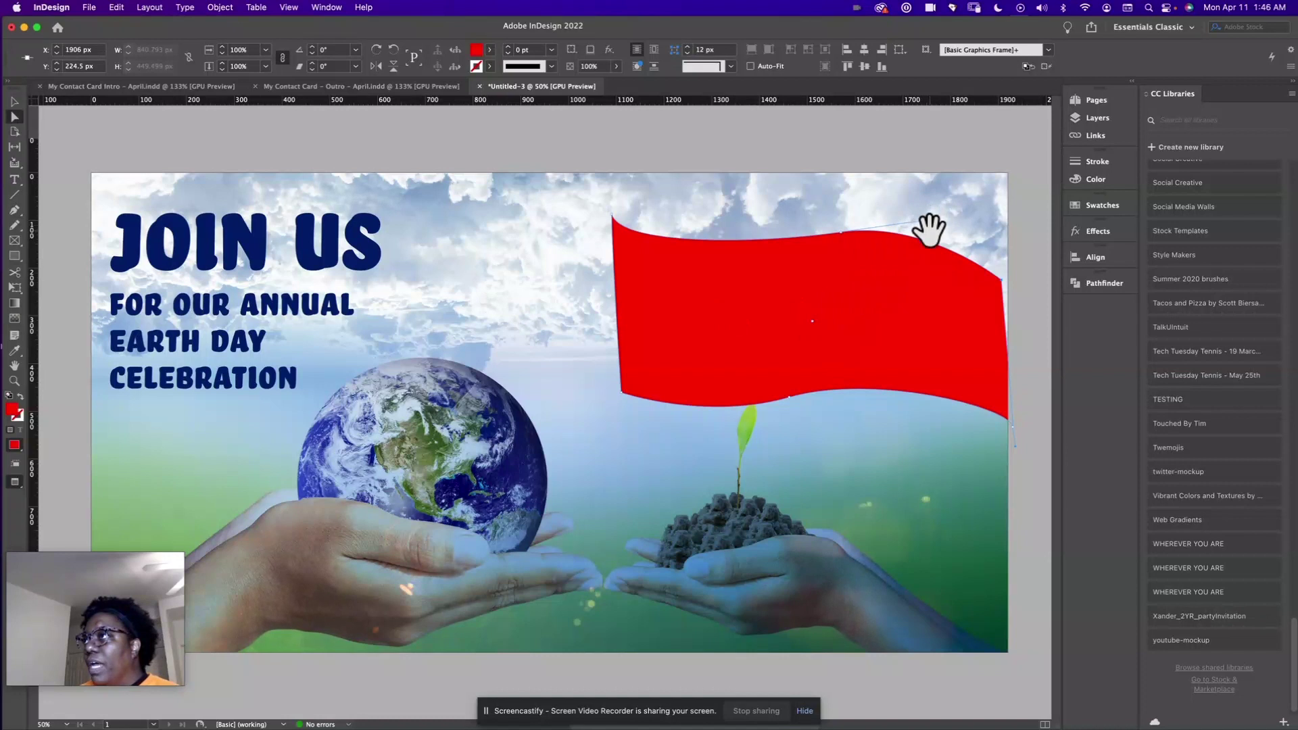
pyautogui.click(840, 234)
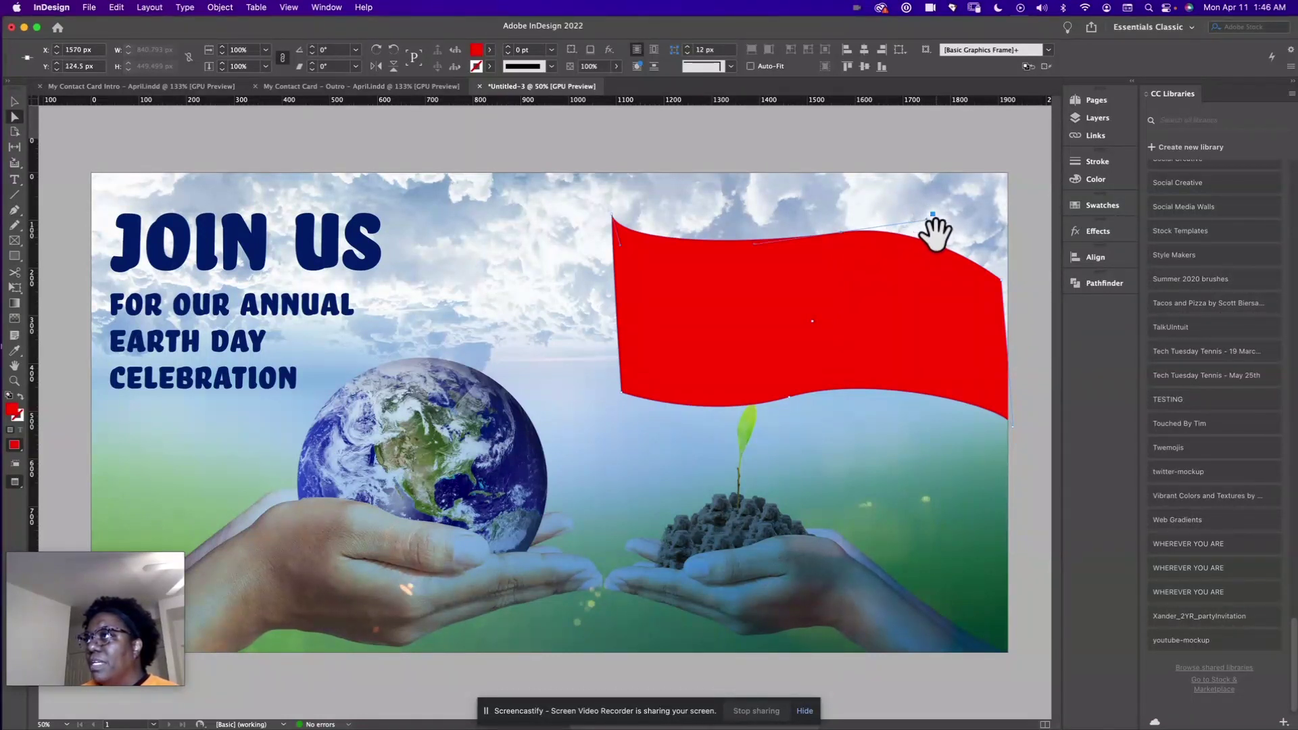
pyautogui.moveTo(973, 218); pyautogui.dragTo(870, 261)
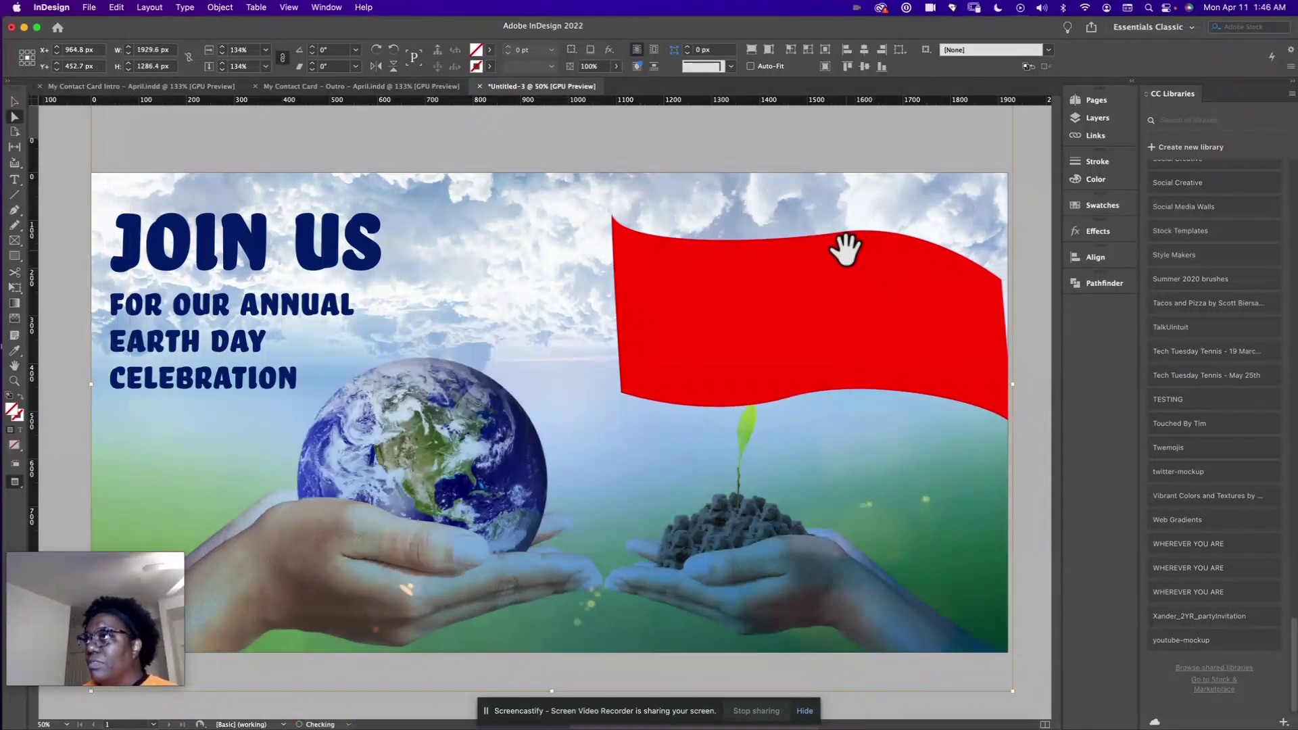
pyautogui.click(843, 261)
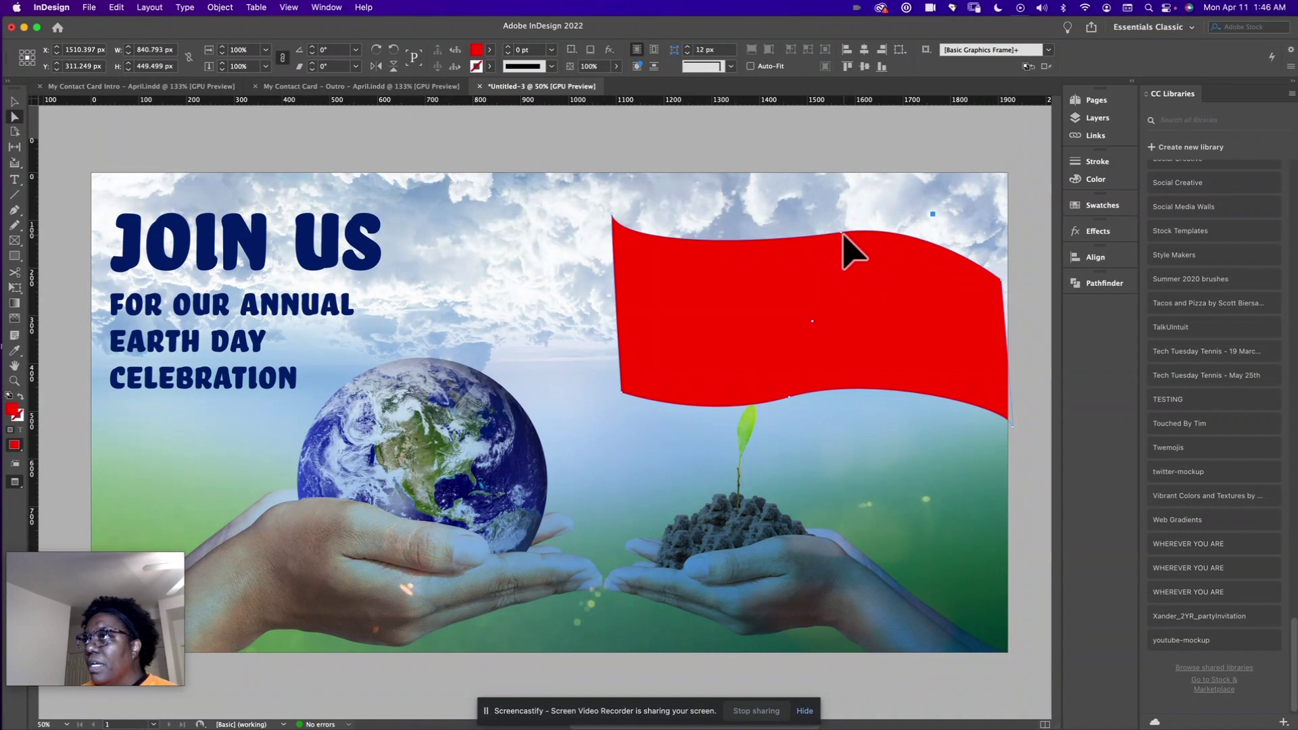
pyautogui.click(842, 236)
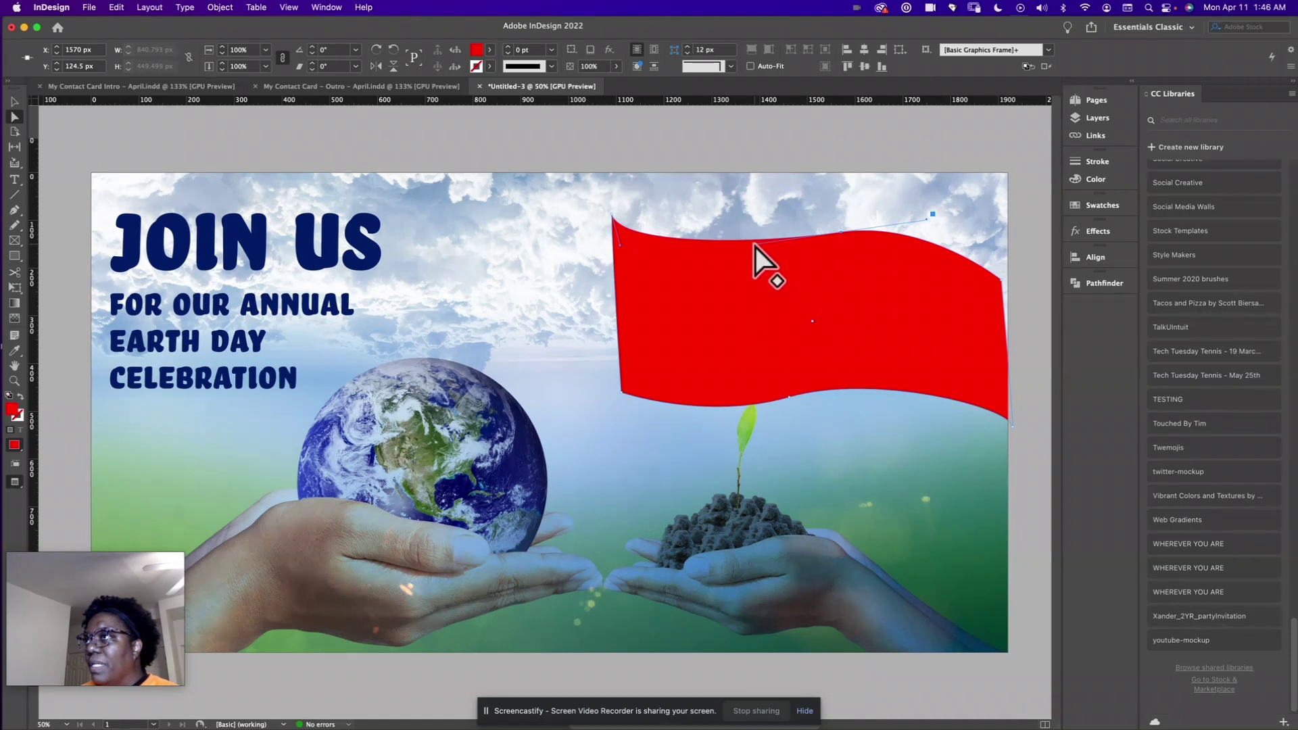
pyautogui.moveTo(755, 245); pyautogui.dragTo(716, 263)
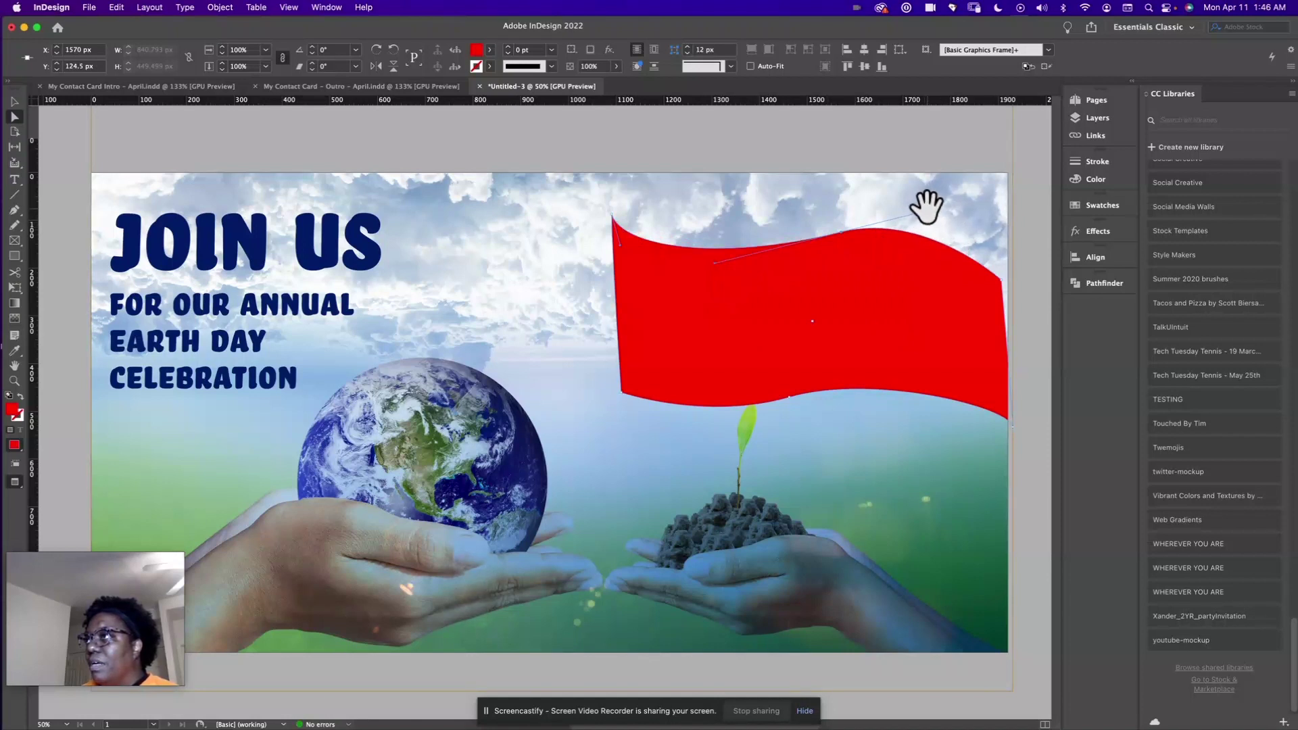
pyautogui.click(964, 206)
pyautogui.moveTo(963, 207); pyautogui.dragTo(953, 184)
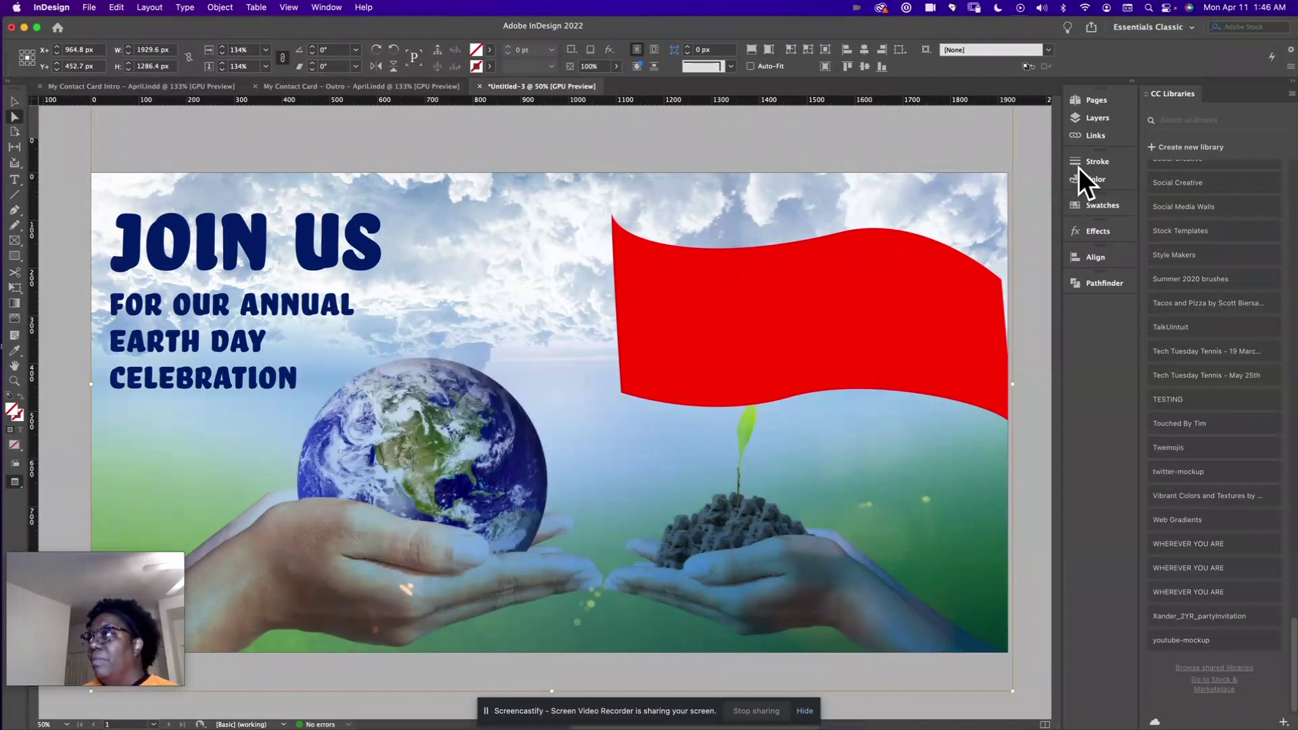
# Lock the Join Us text, the earth love image and the sky image in the layer stack
pyautogui.click(1098, 118)
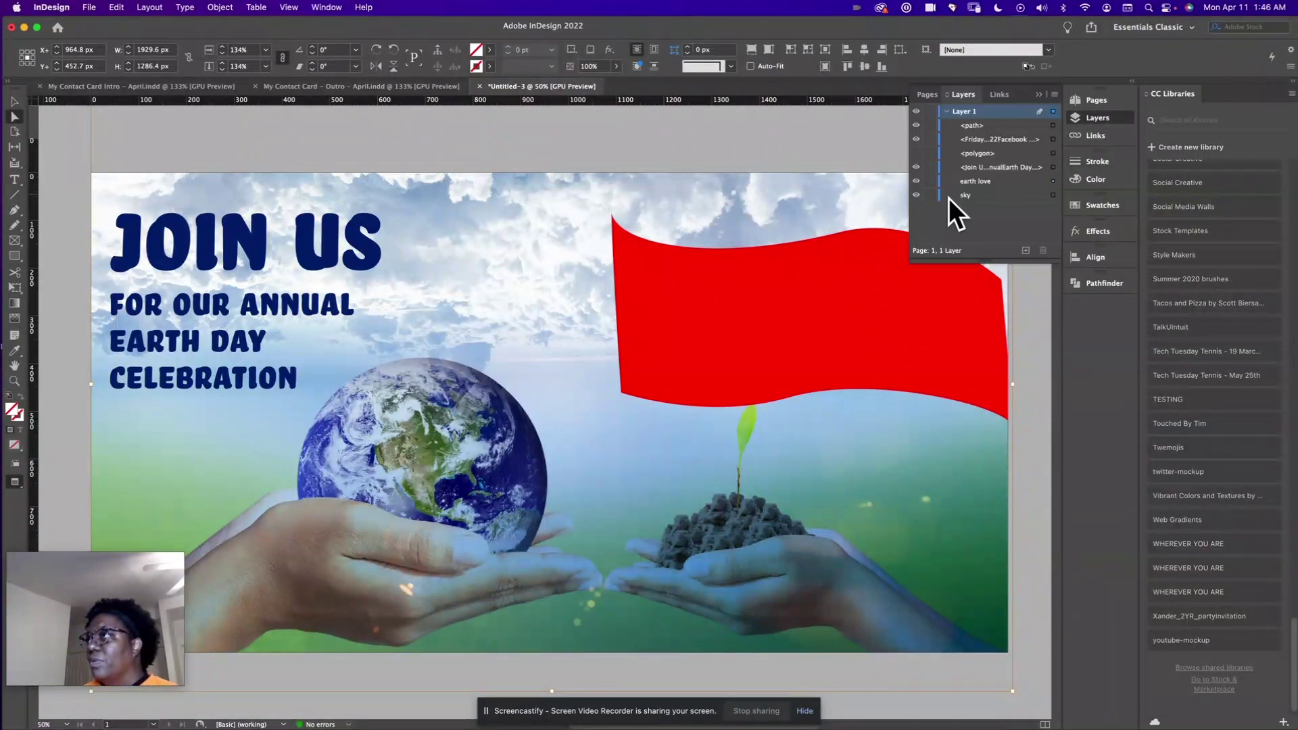
pyautogui.click(931, 167)
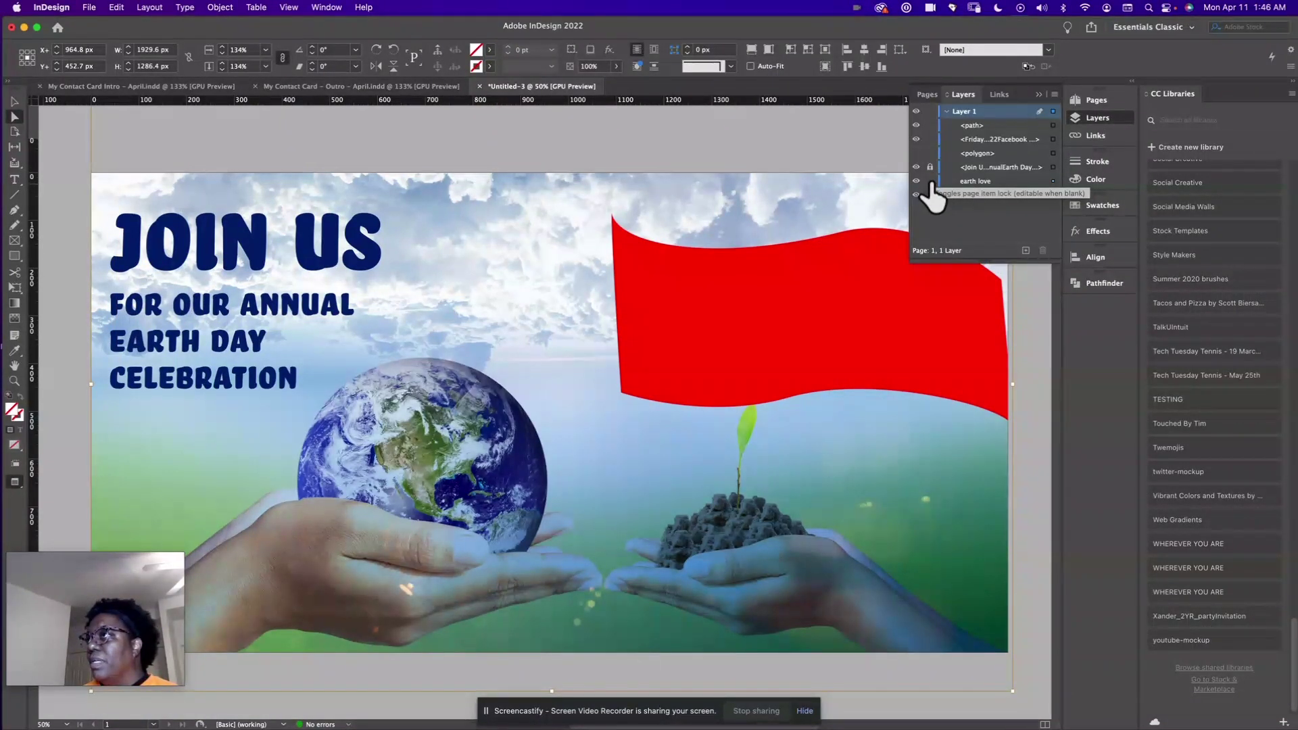
pyautogui.click(930, 180)
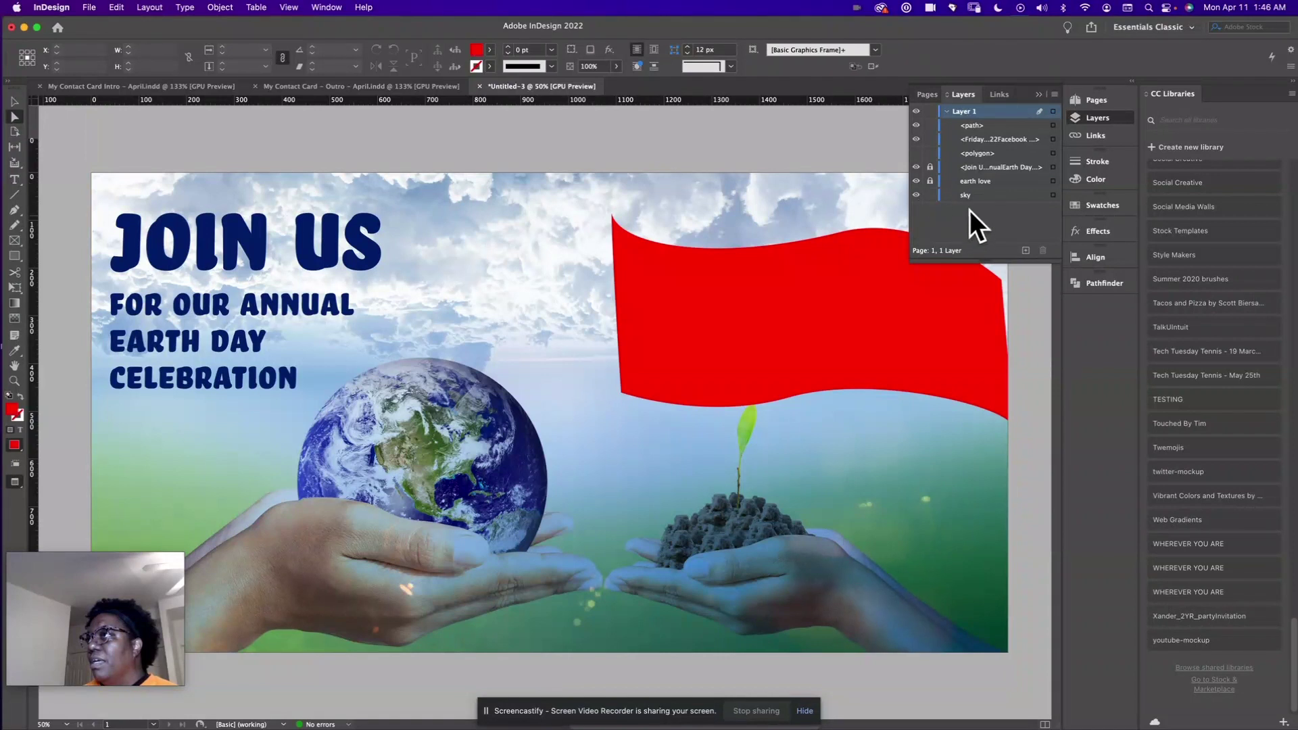
pyautogui.click(931, 194)
pyautogui.click(867, 286)
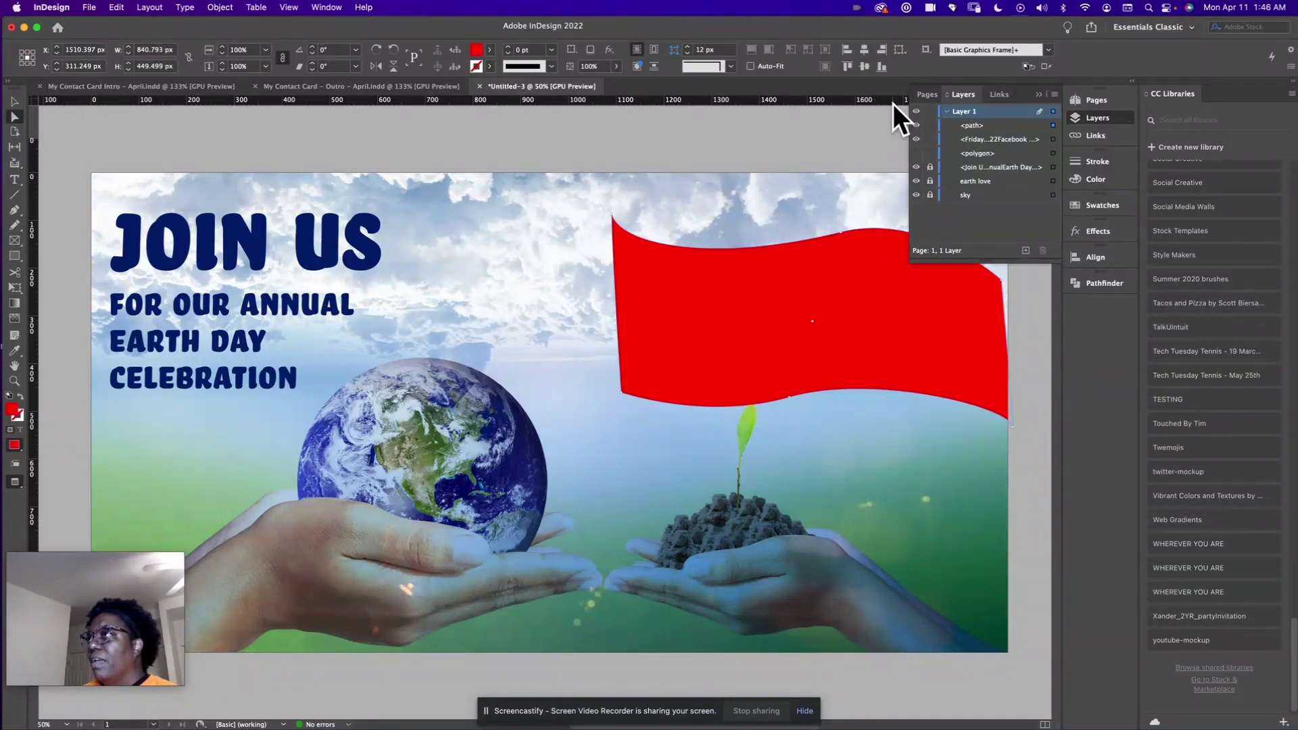
pyautogui.click(1041, 95)
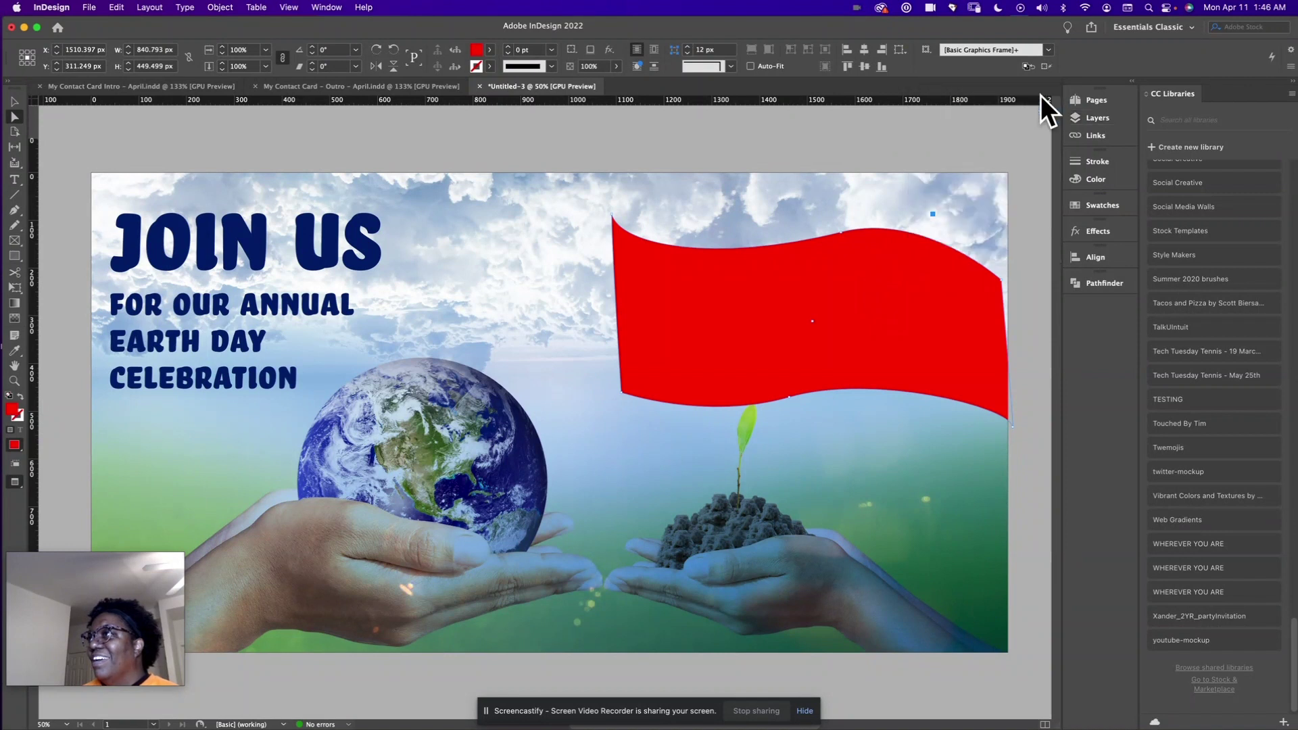
# Raise the crest in the right half of the flag's upper edge by extending the middle anchor point's direction handle
pyautogui.press('super+shift+a')
pyautogui.click(841, 236)
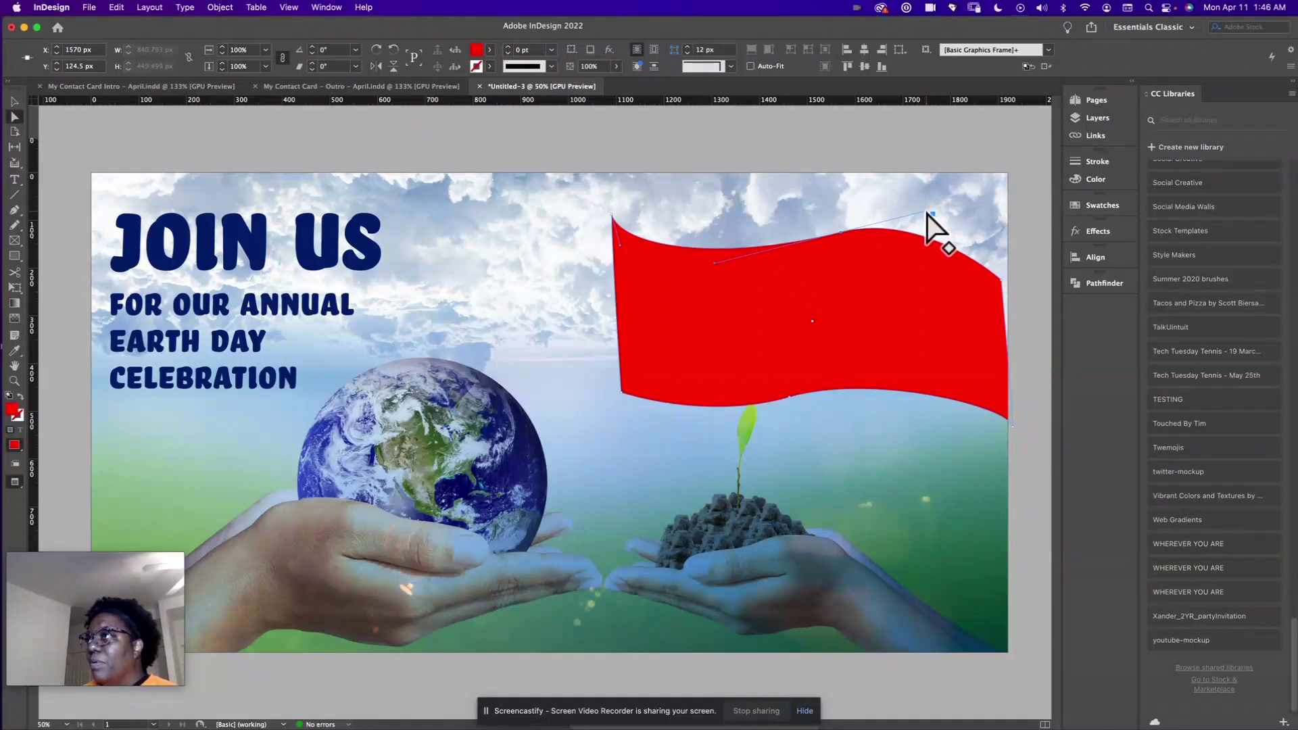
pyautogui.moveTo(928, 213); pyautogui.dragTo(965, 189)
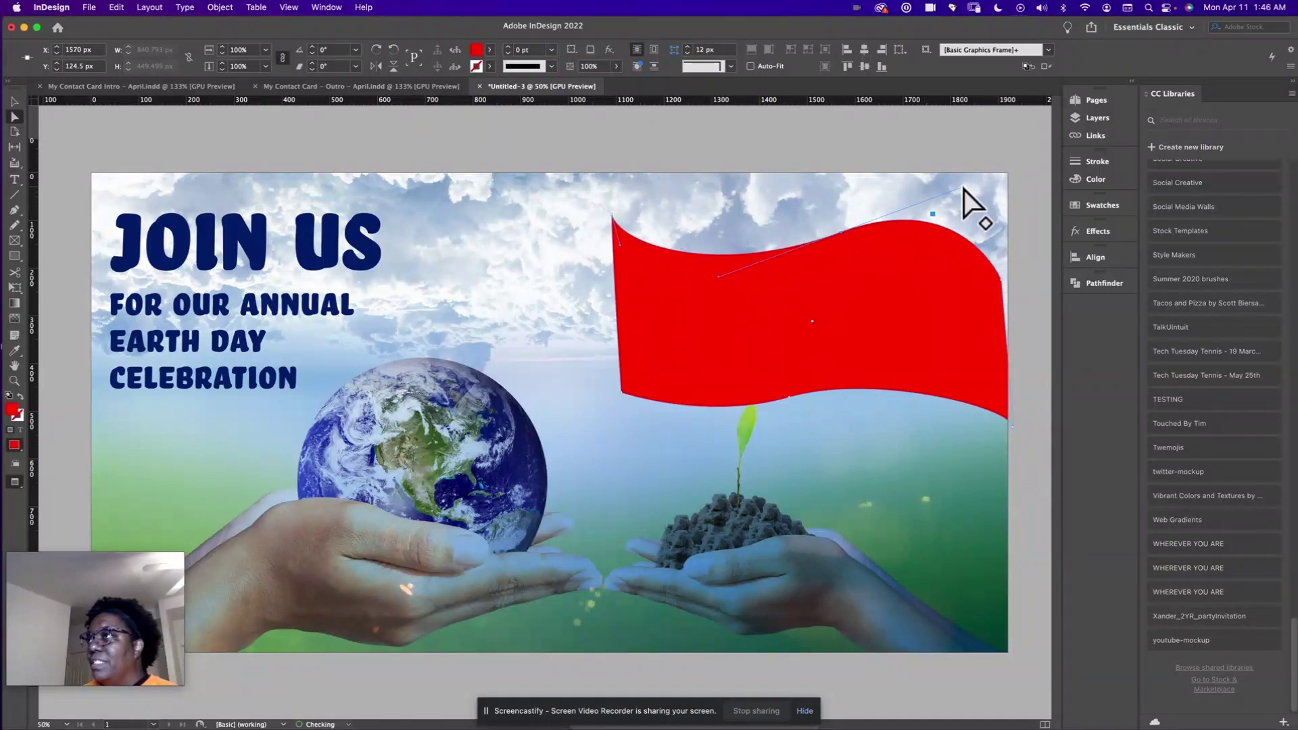
# Exaggerate the wave along the flag's lower edge by extending both direction handles of its middle anchor point
pyautogui.click(791, 399)
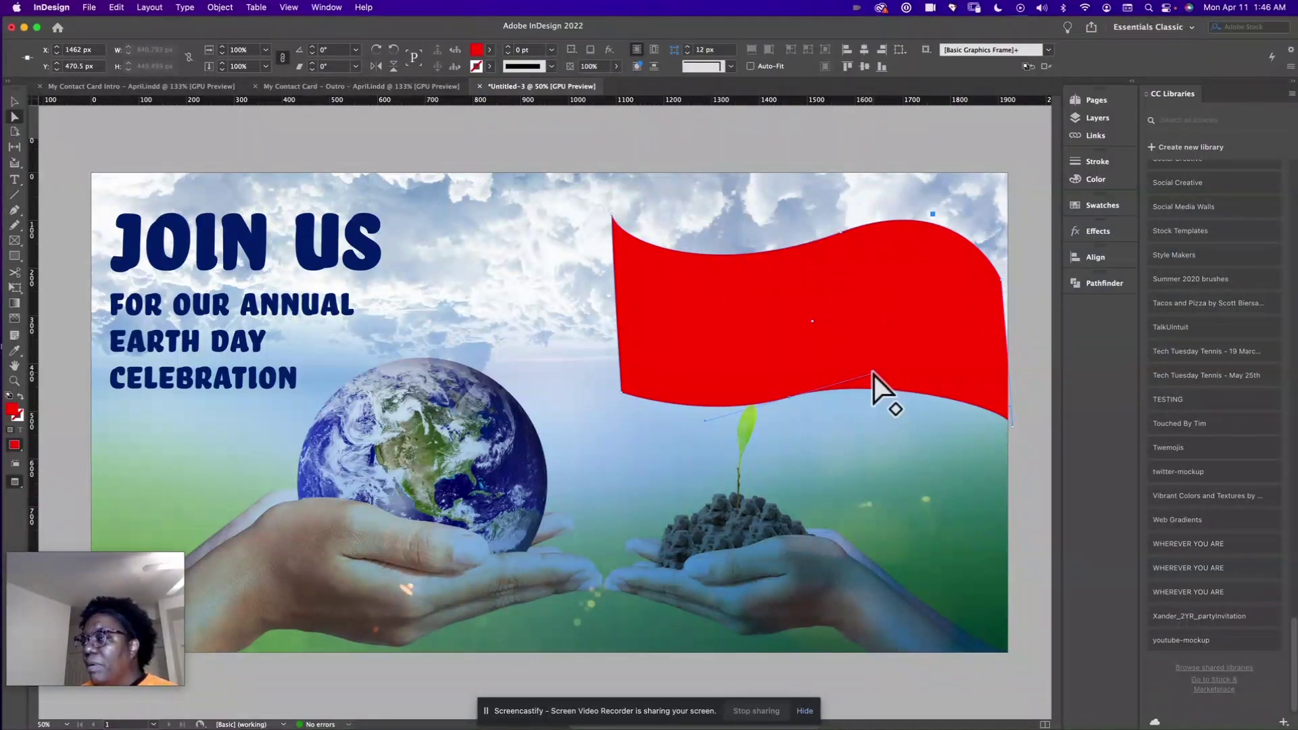
pyautogui.moveTo(875, 376); pyautogui.dragTo(907, 355)
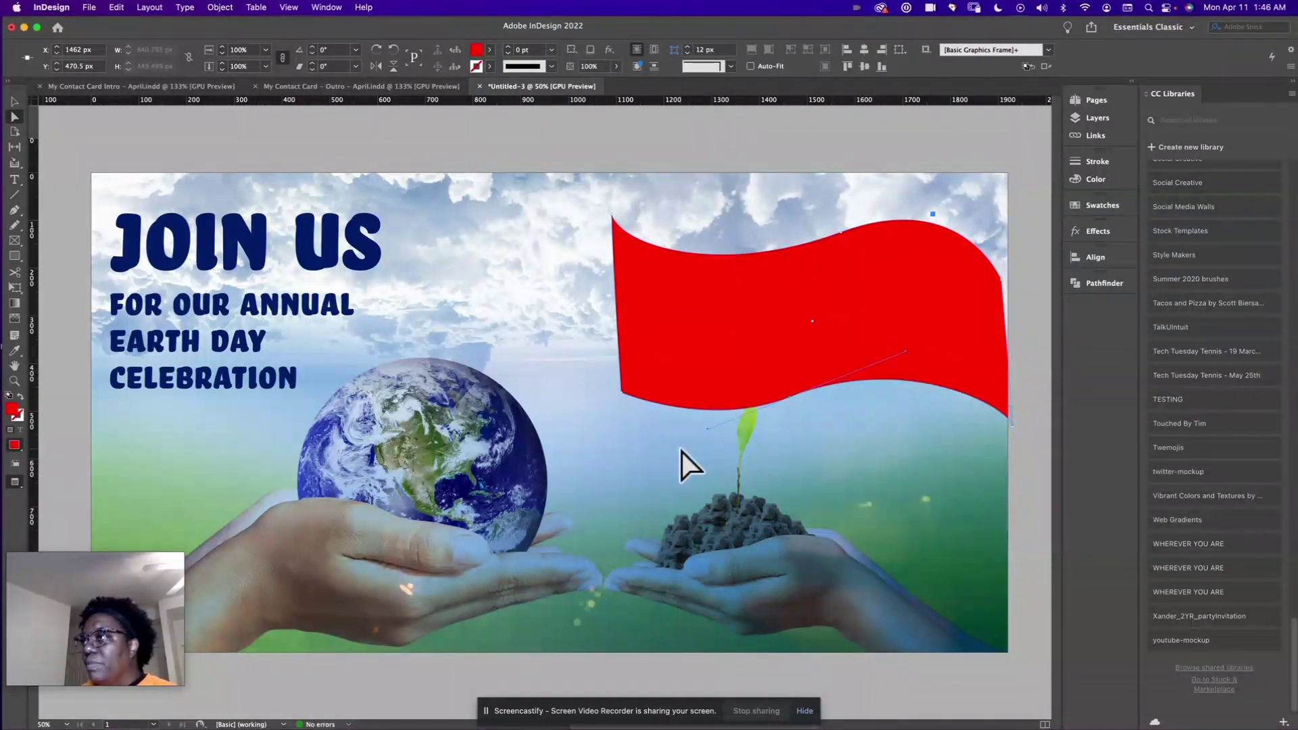
pyautogui.moveTo(710, 433); pyautogui.dragTo(681, 441)
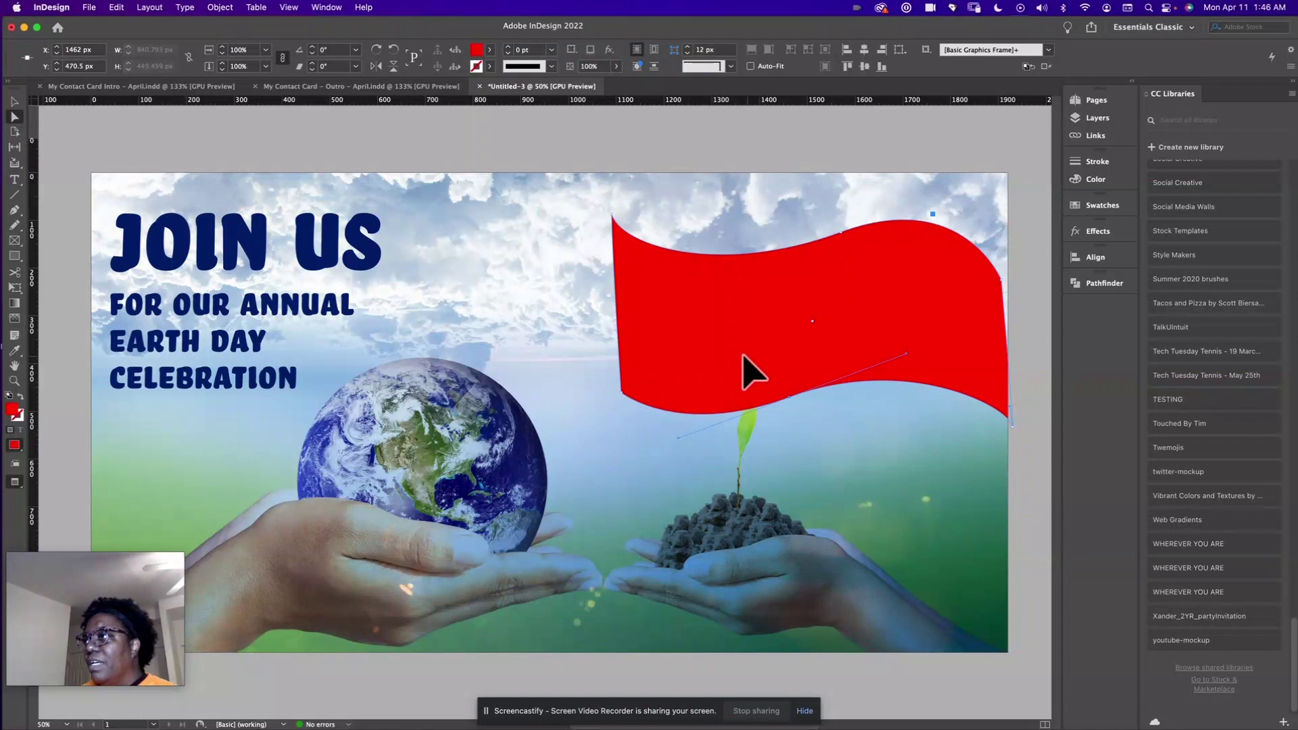
# Curve the flag's left edge from its upper-left anchor point and move the flag to about X 1535 px, Y 253 px
pyautogui.click(613, 217)
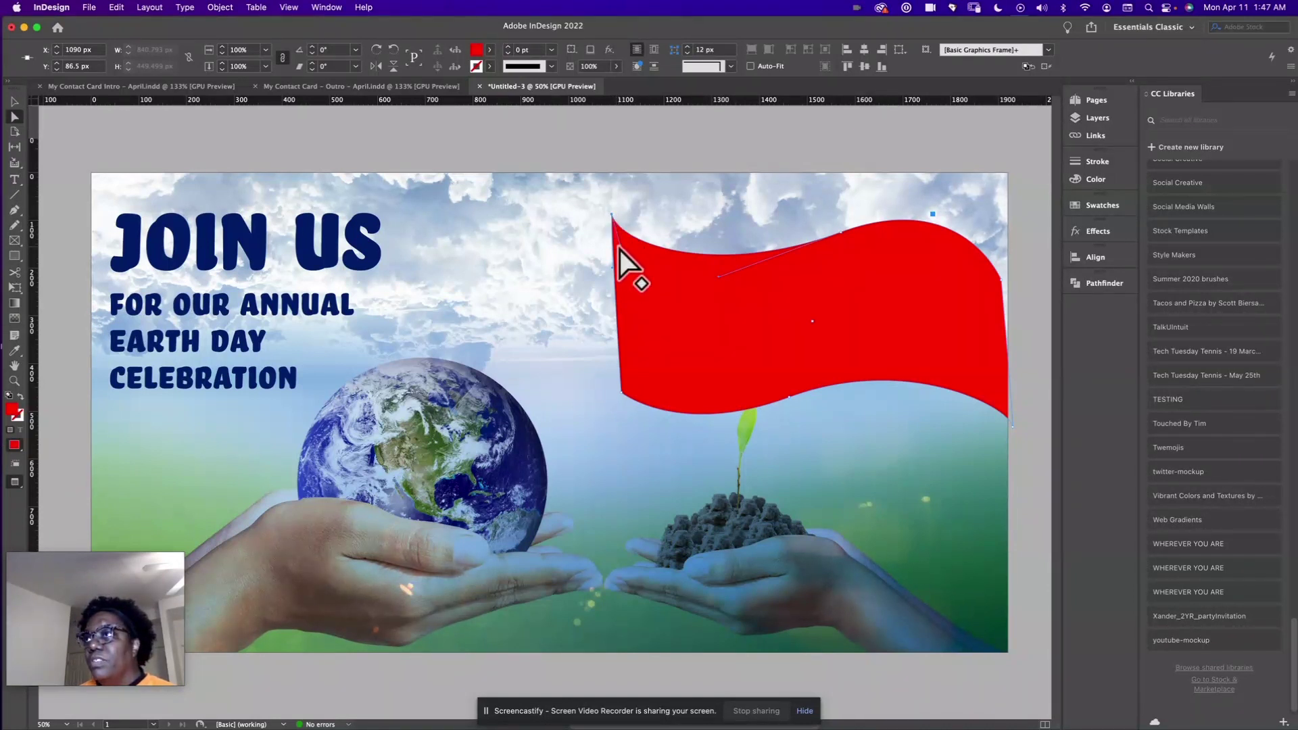
pyautogui.moveTo(622, 248); pyautogui.dragTo(625, 283)
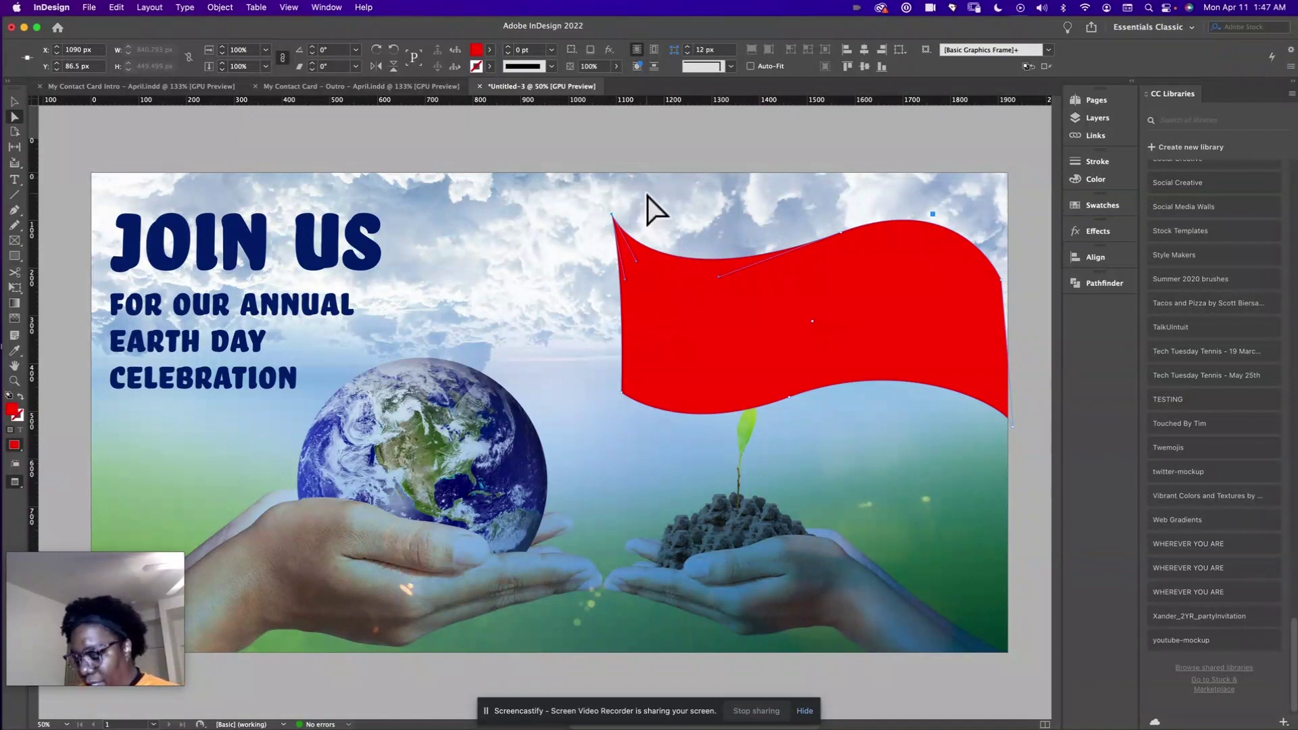
pyautogui.press('v')
pyautogui.moveTo(736, 323); pyautogui.dragTo(747, 296)
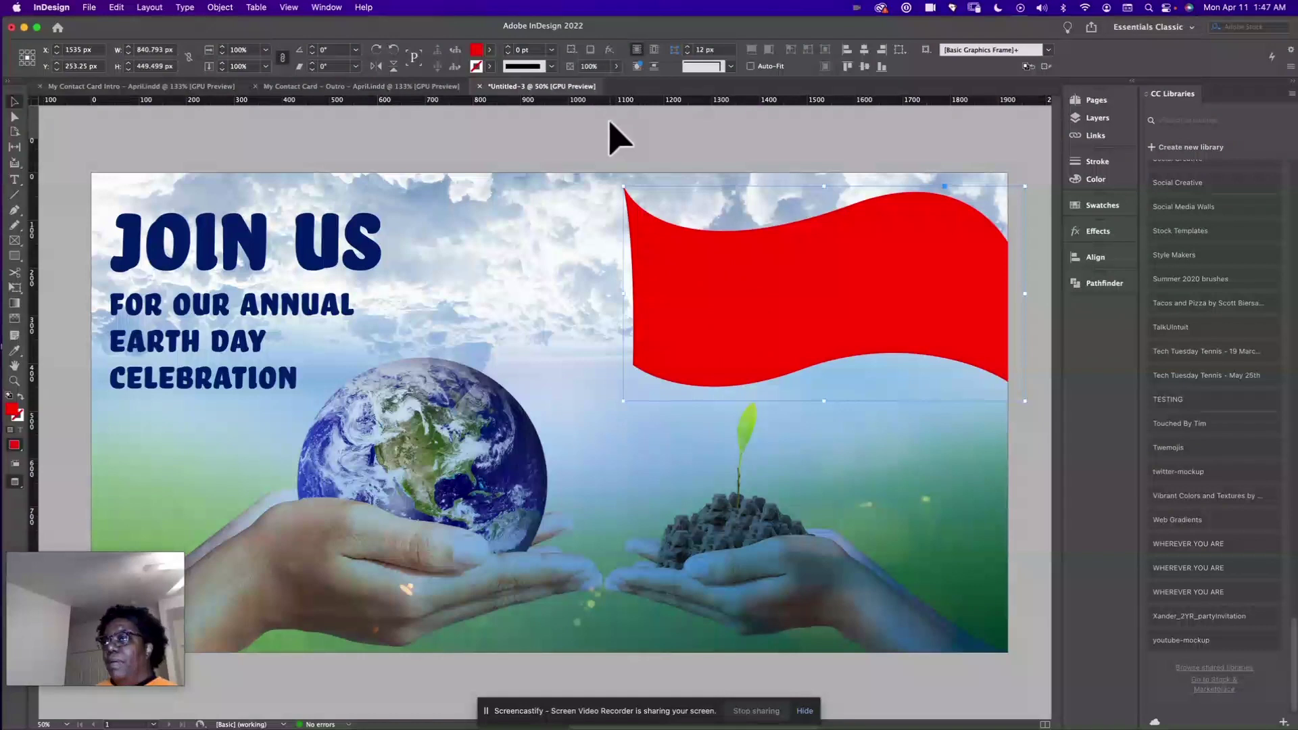
pyautogui.click(609, 130)
# Move the red flag path beneath the event details text in the stacking order
pyautogui.click(740, 326)
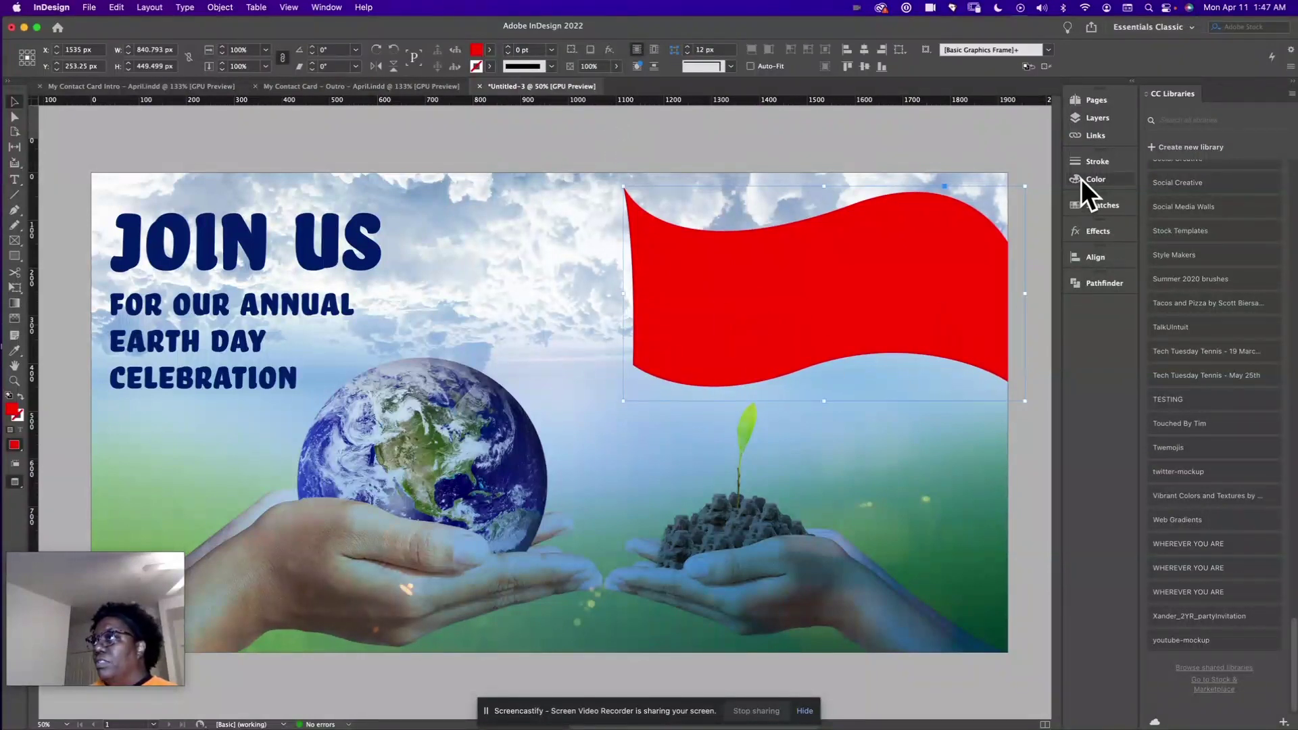
pyautogui.click(1098, 119)
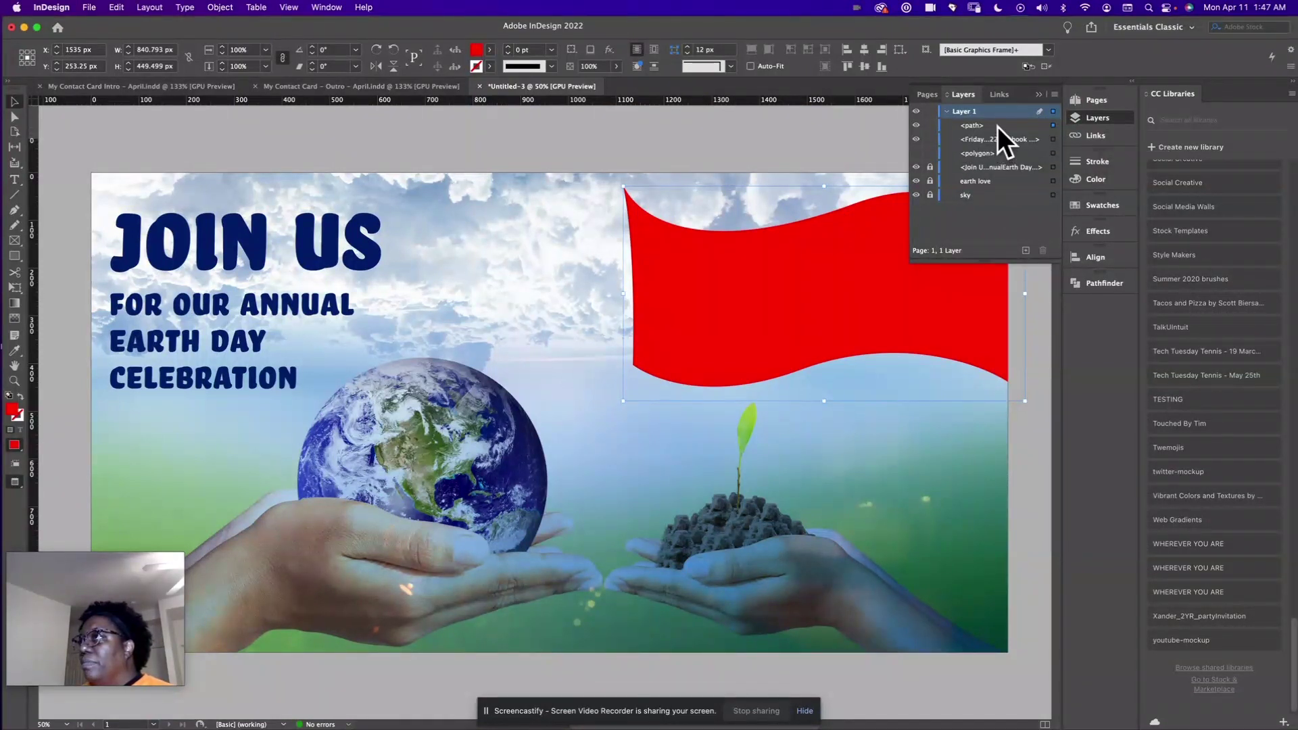
pyautogui.moveTo(998, 123); pyautogui.dragTo(998, 151)
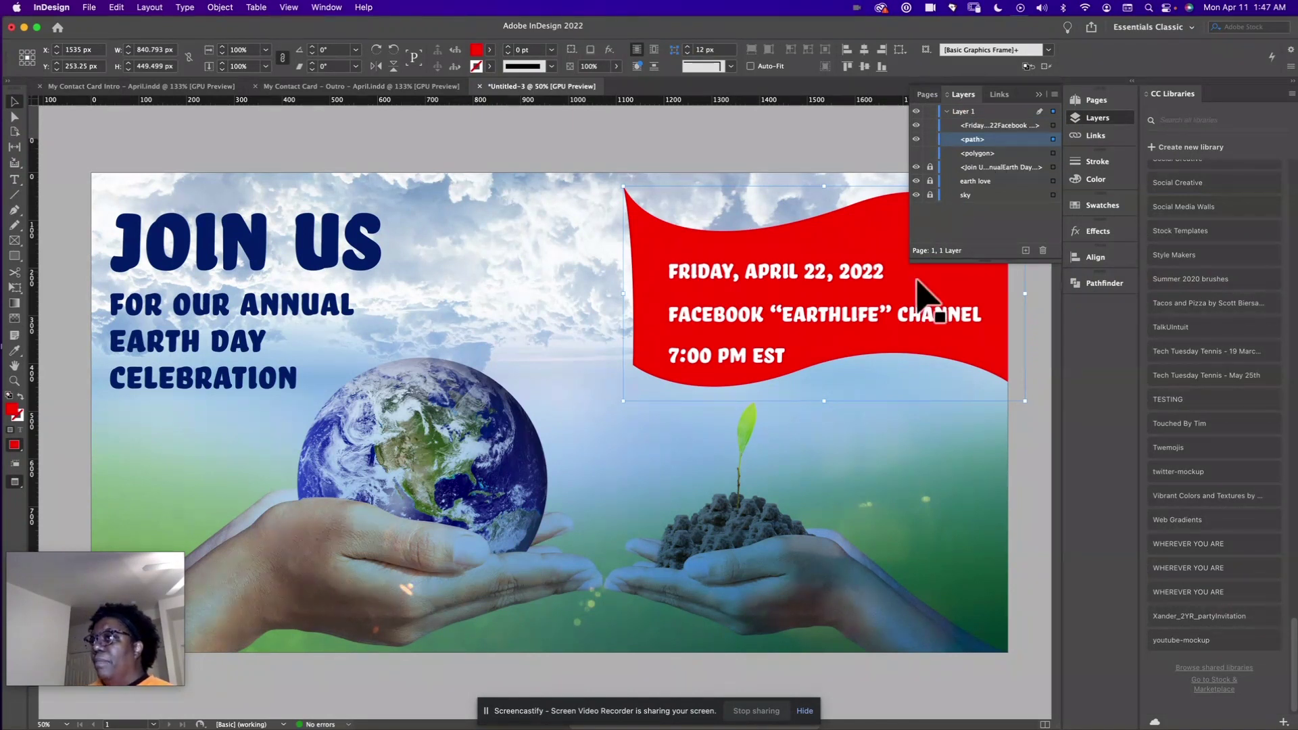
# Nudge the event details text frame straight up by about 18 px within the flag
pyautogui.click(820, 322)
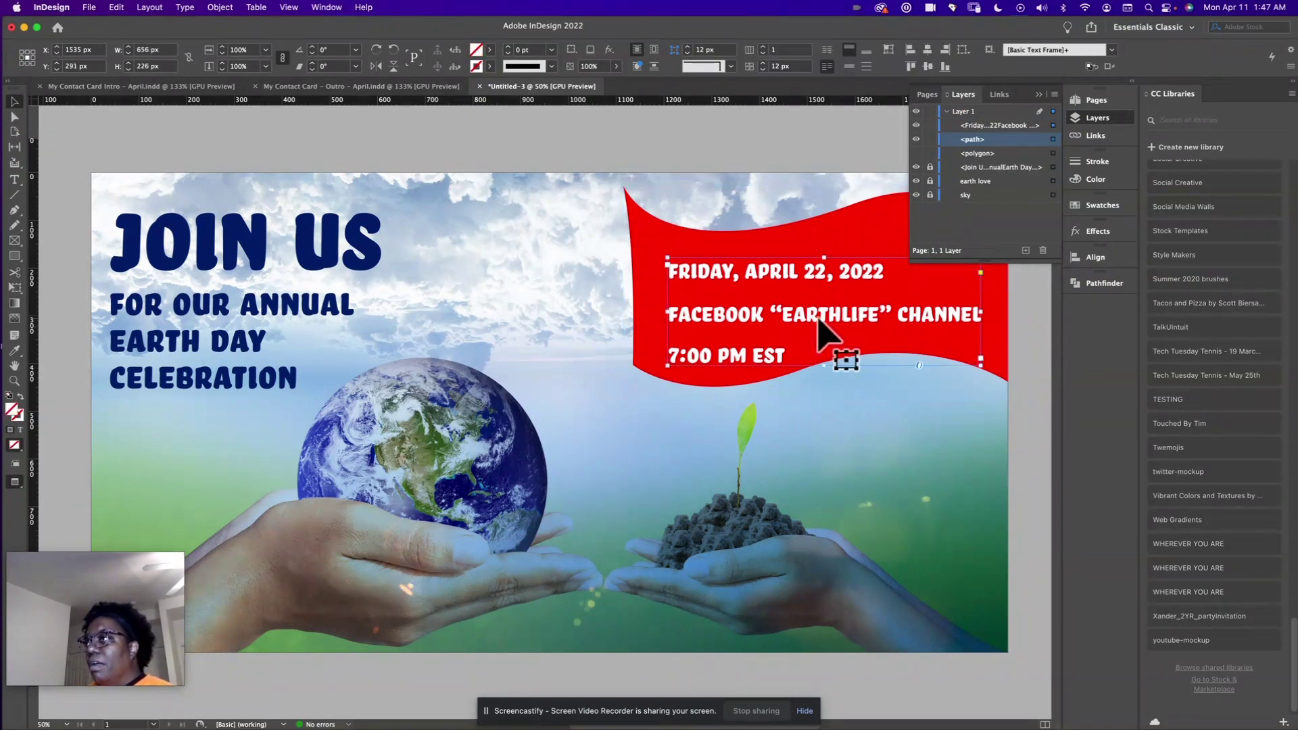
pyautogui.press('Up')
pyautogui.press('Up')
pyautogui.press('Up')
pyautogui.press('Up')
pyautogui.press('Up')
pyautogui.press('Up')
pyautogui.press('Up')
pyautogui.press('Up')
pyautogui.press('Up')
pyautogui.press('Up')
pyautogui.press('Up')
pyautogui.press('Up')
pyautogui.press('Up')
pyautogui.press('Up')
pyautogui.press('Up')
pyautogui.press('Up')
pyautogui.press('Up')
pyautogui.press('Up')
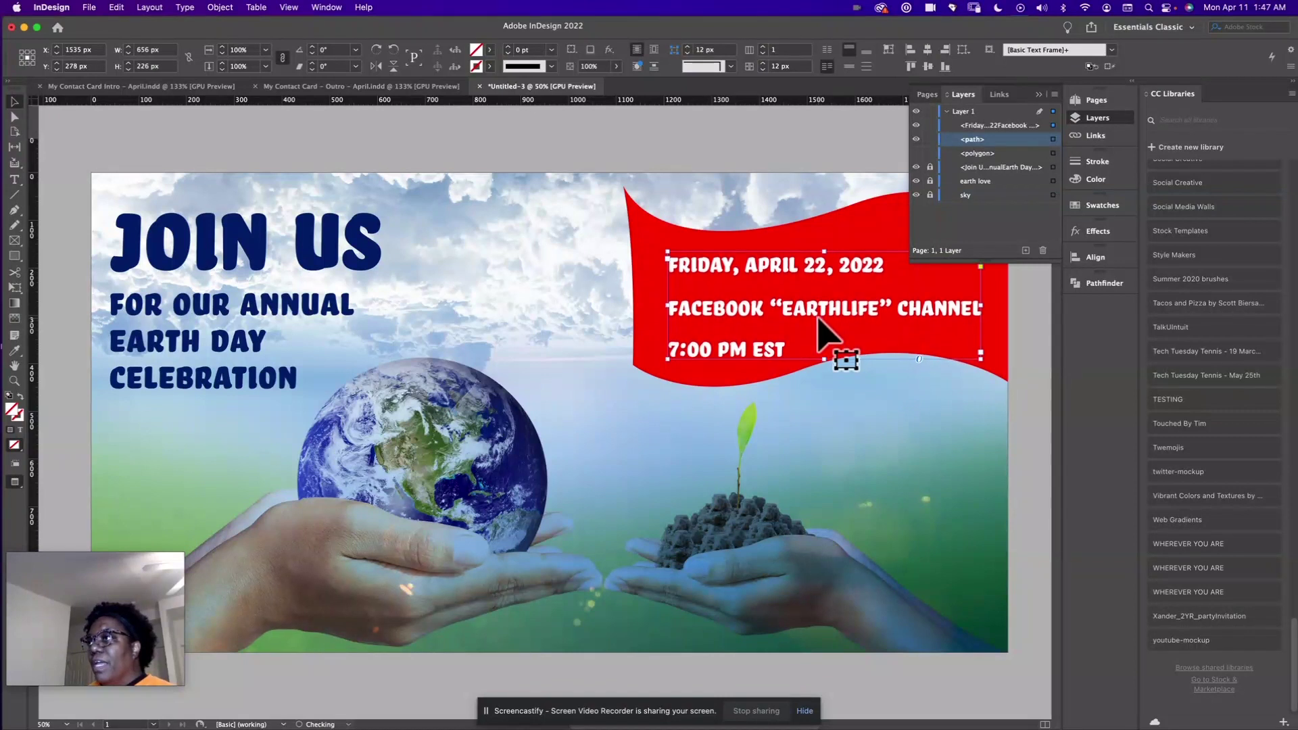
# Recolor the wavy flag's fill from red to dark blue, hex 001f9f
pyautogui.click(644, 257)
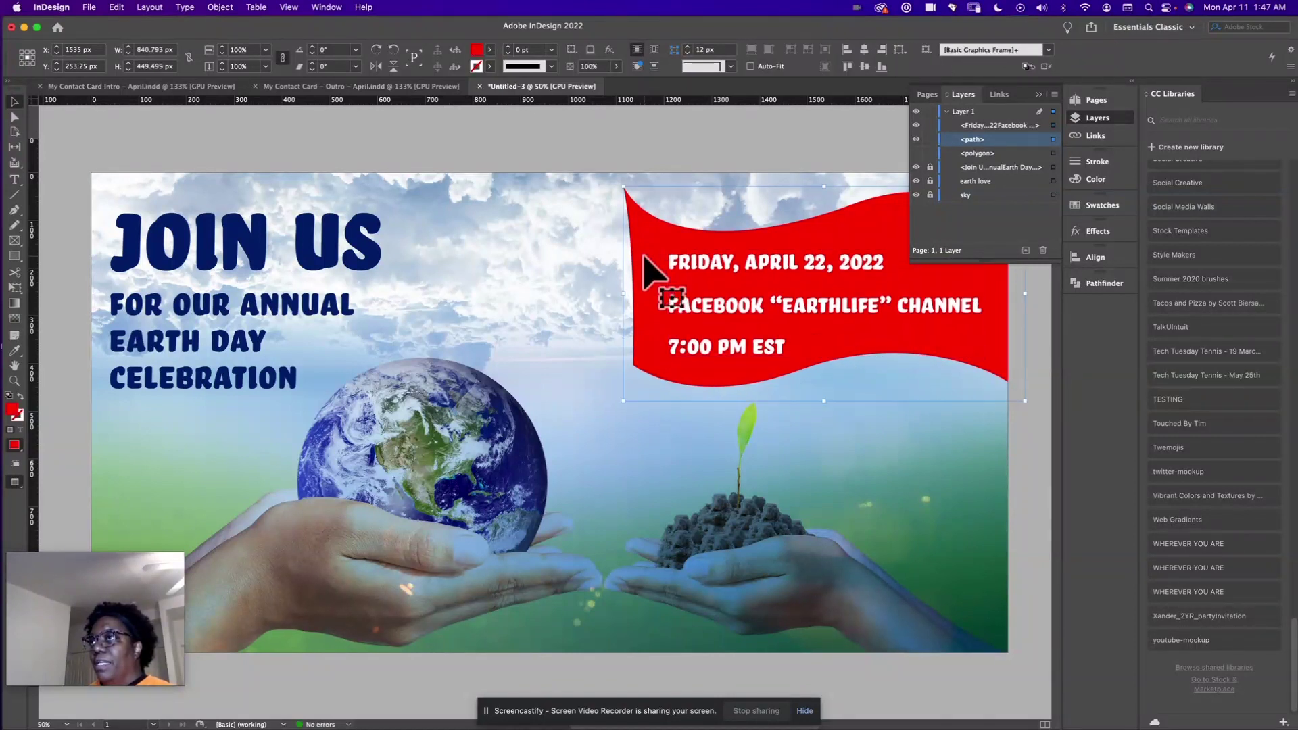
pyautogui.doubleClick(12, 410)
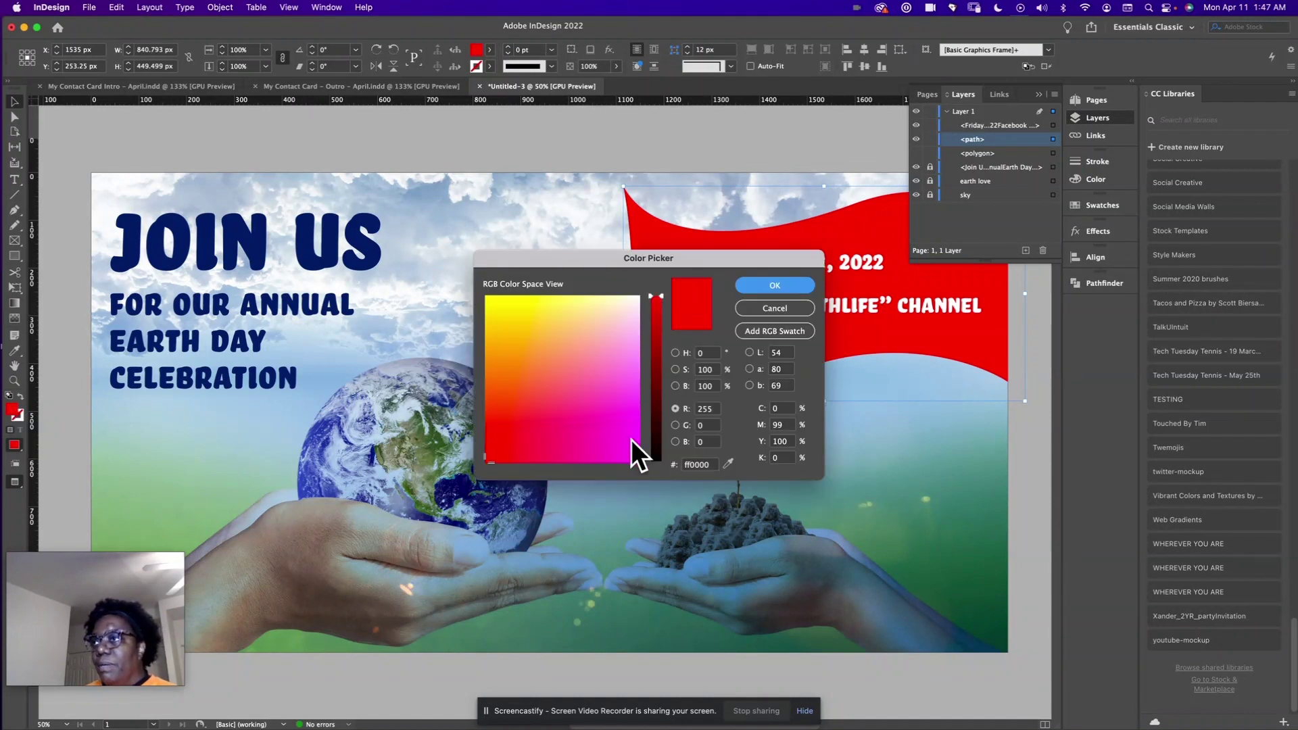
pyautogui.click(611, 406)
pyautogui.click(652, 419)
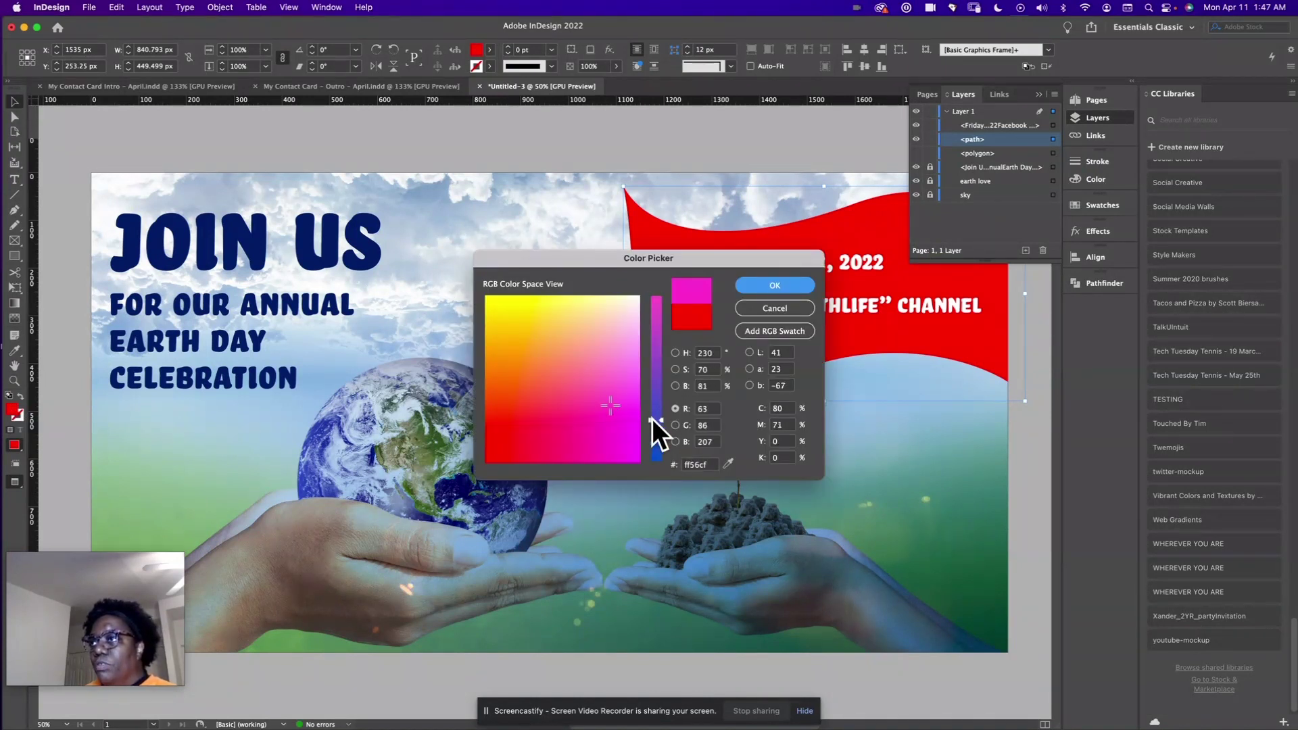
pyautogui.moveTo(652, 419); pyautogui.dragTo(652, 470)
pyautogui.moveTo(615, 404); pyautogui.dragTo(583, 443)
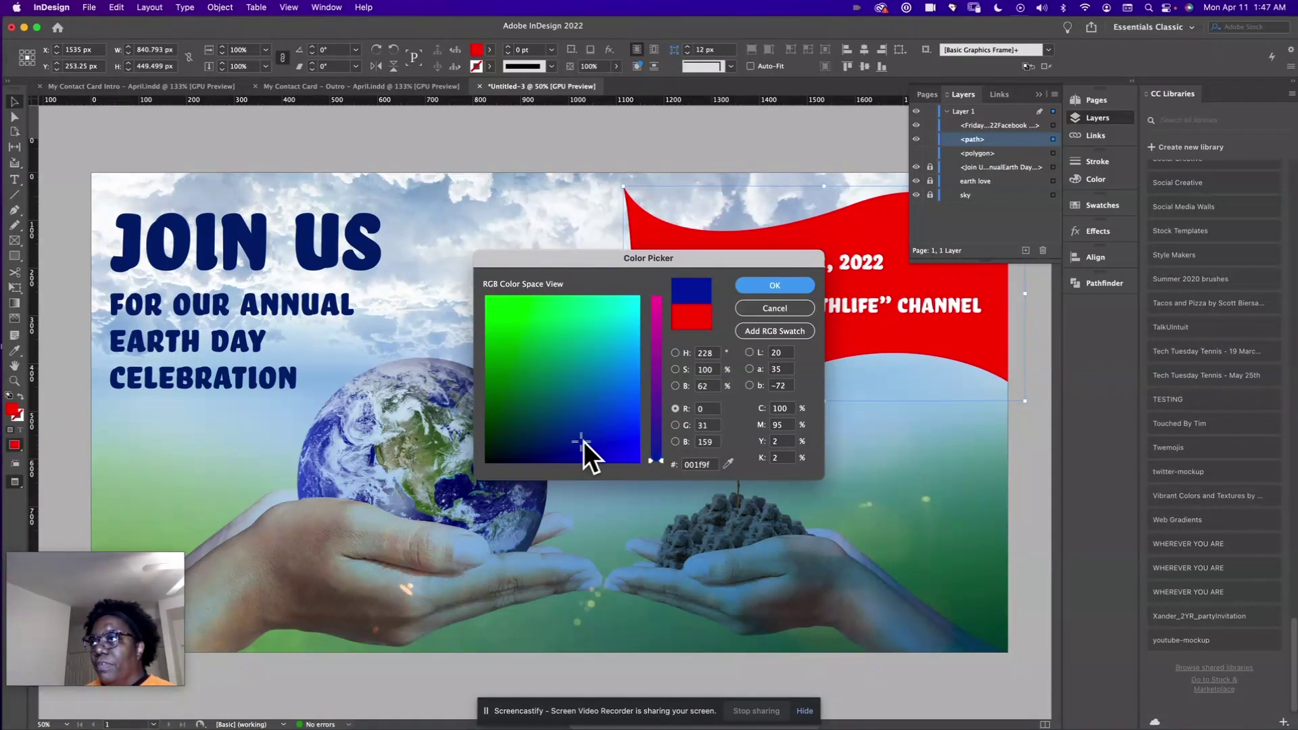
pyautogui.click(782, 289)
pyautogui.click(627, 126)
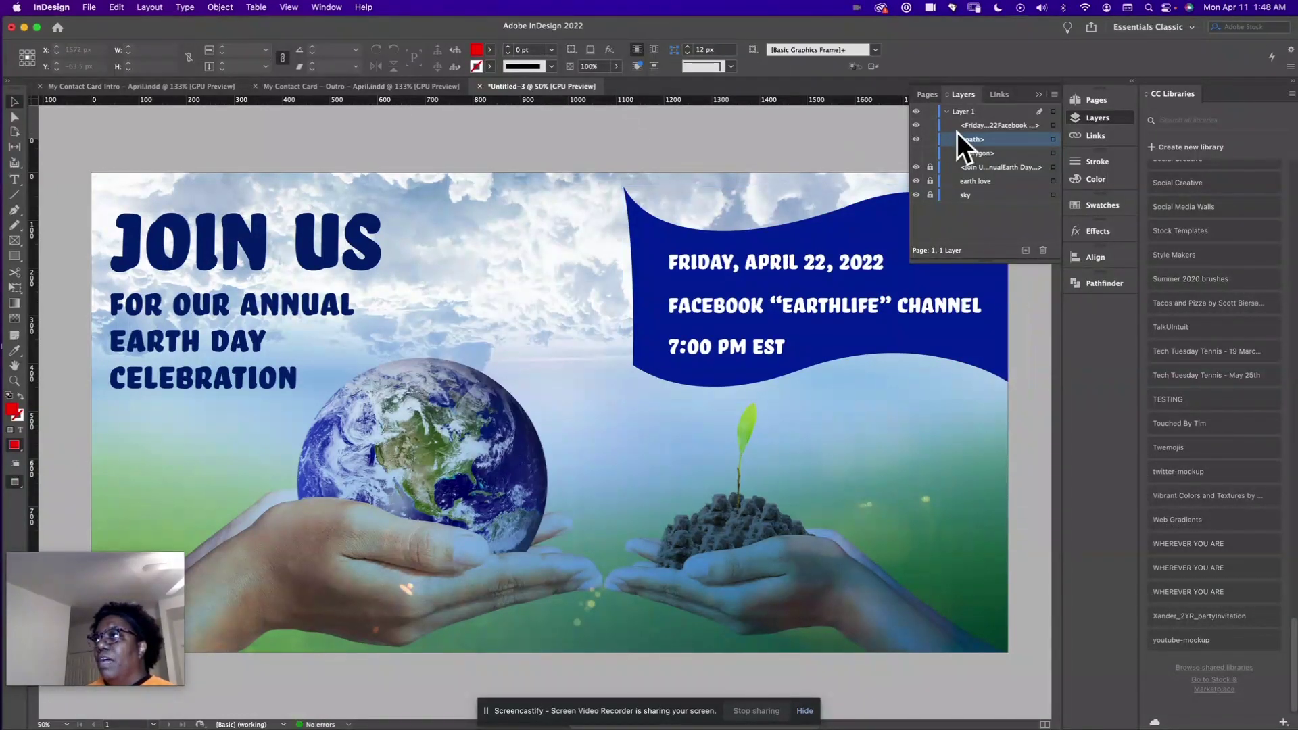
pyautogui.click(1038, 95)
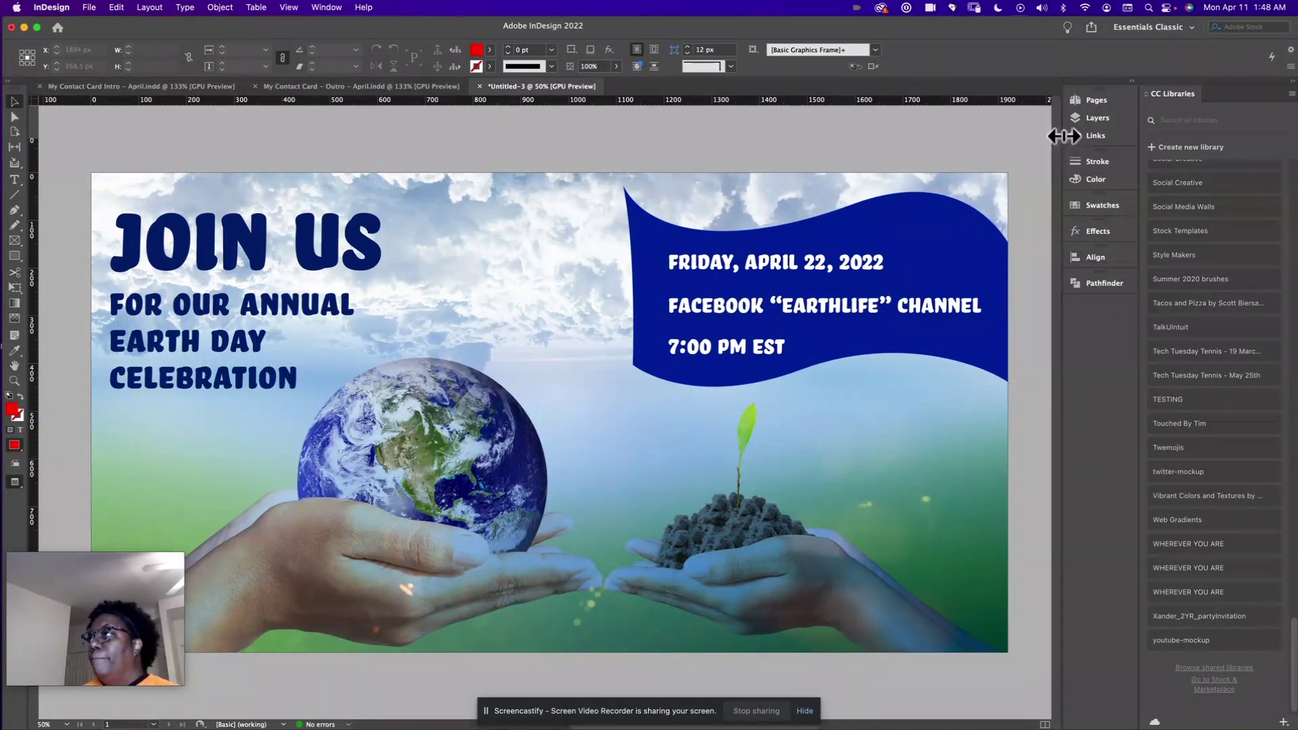
# Hide the blue flag path so the event details sit directly over the sky
pyautogui.click(1076, 116)
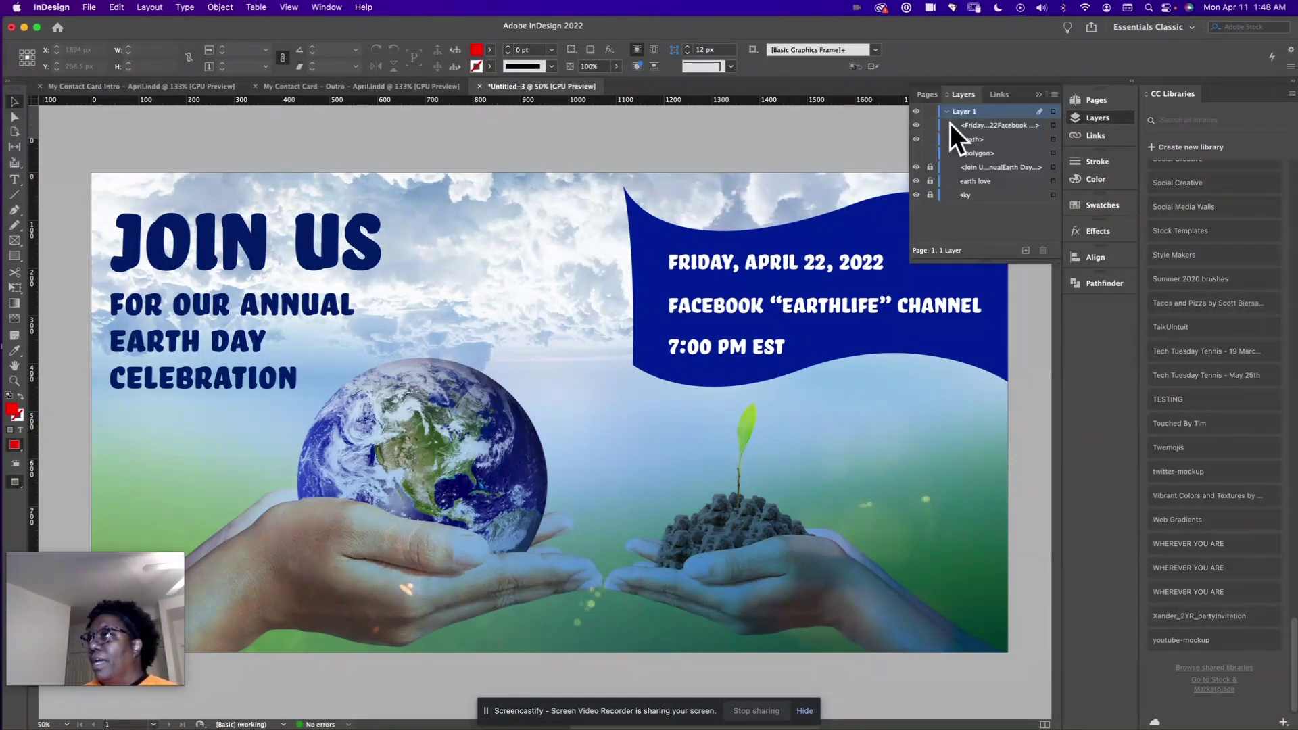
pyautogui.click(872, 229)
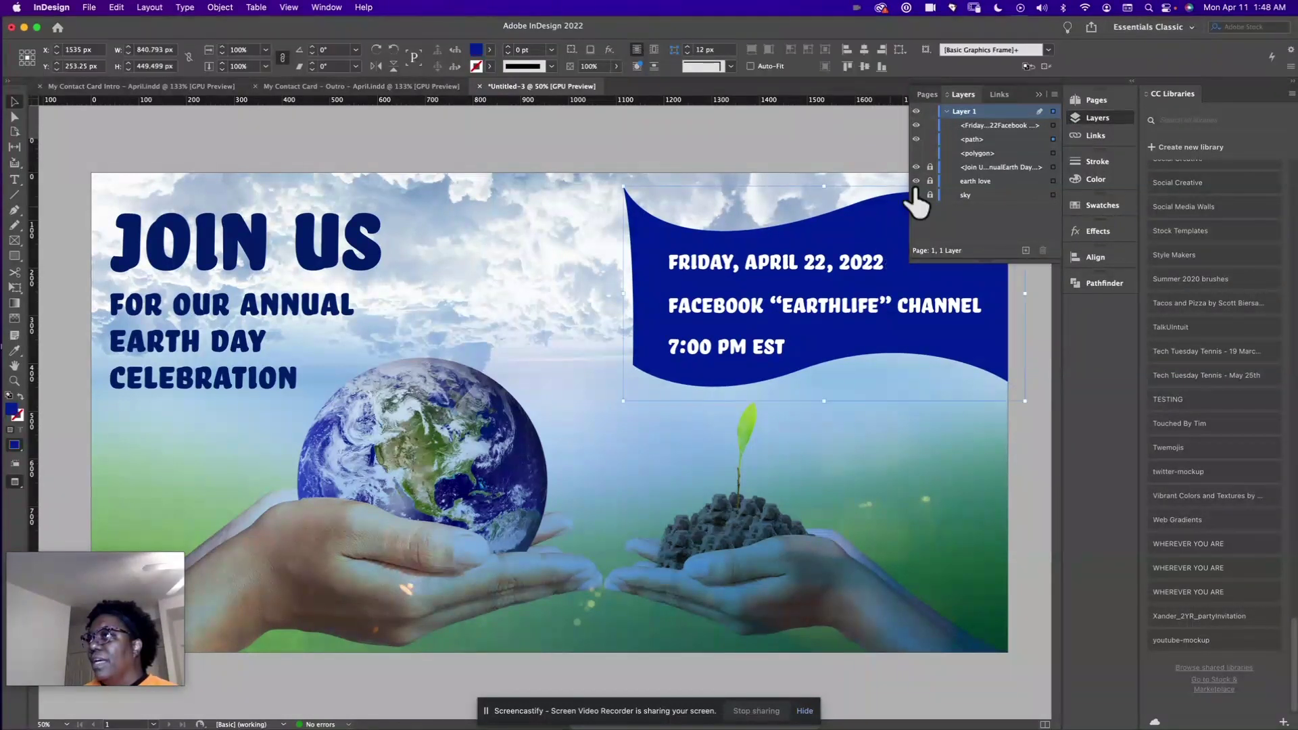
pyautogui.click(916, 139)
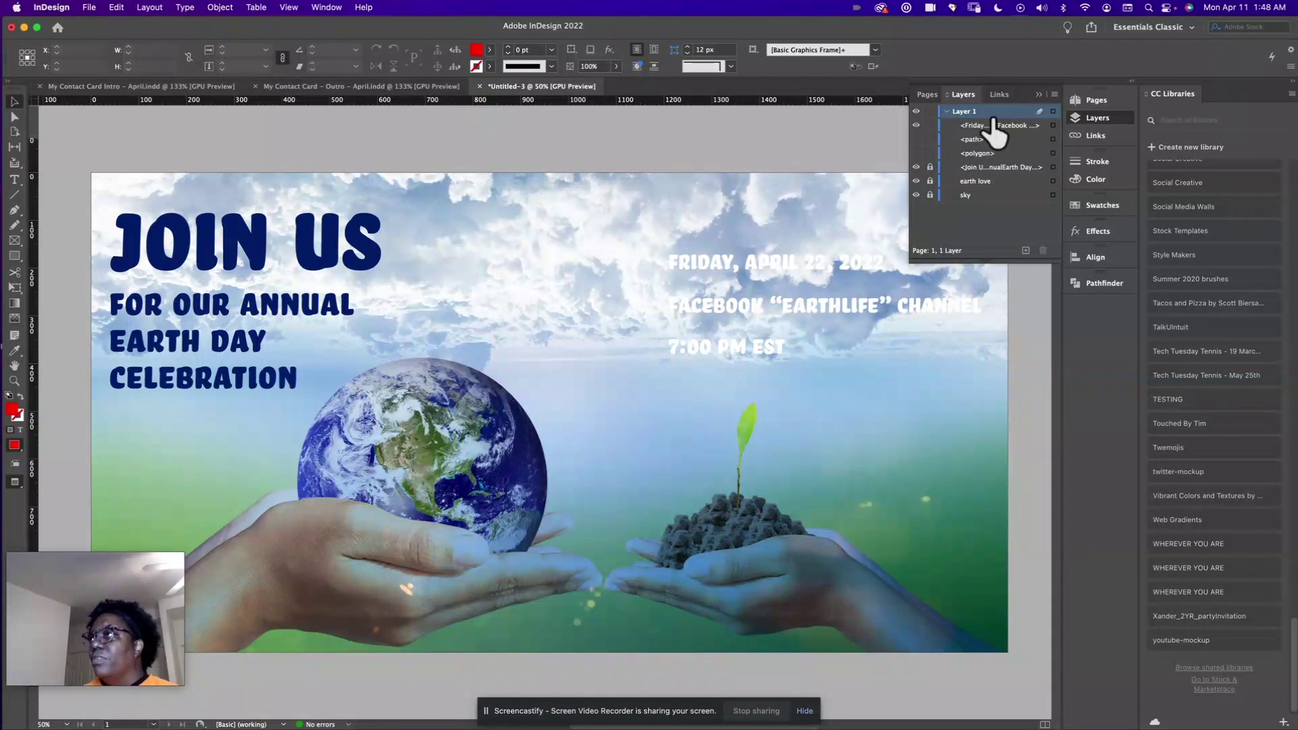
pyautogui.click(1039, 94)
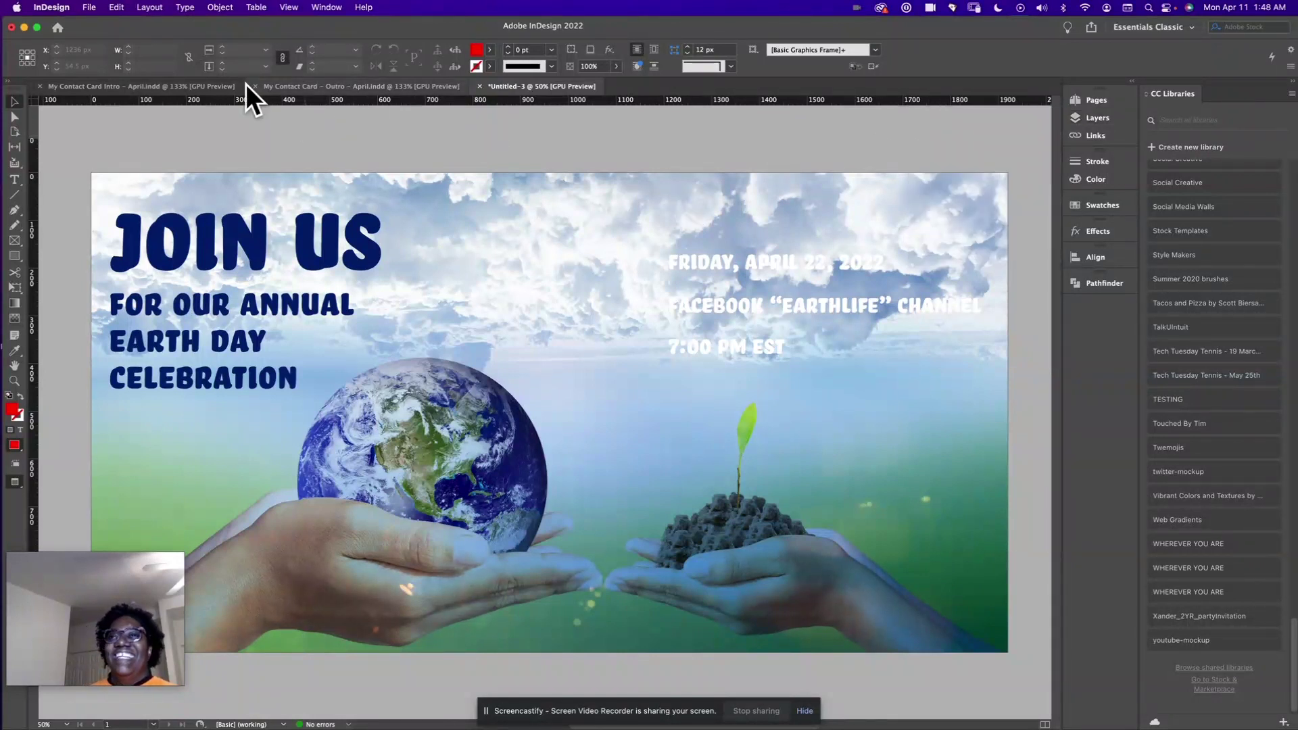
# Draw a red rectangle of about 880 by 334 px over the event details, reaching the page's right edge
pyautogui.click(15, 257)
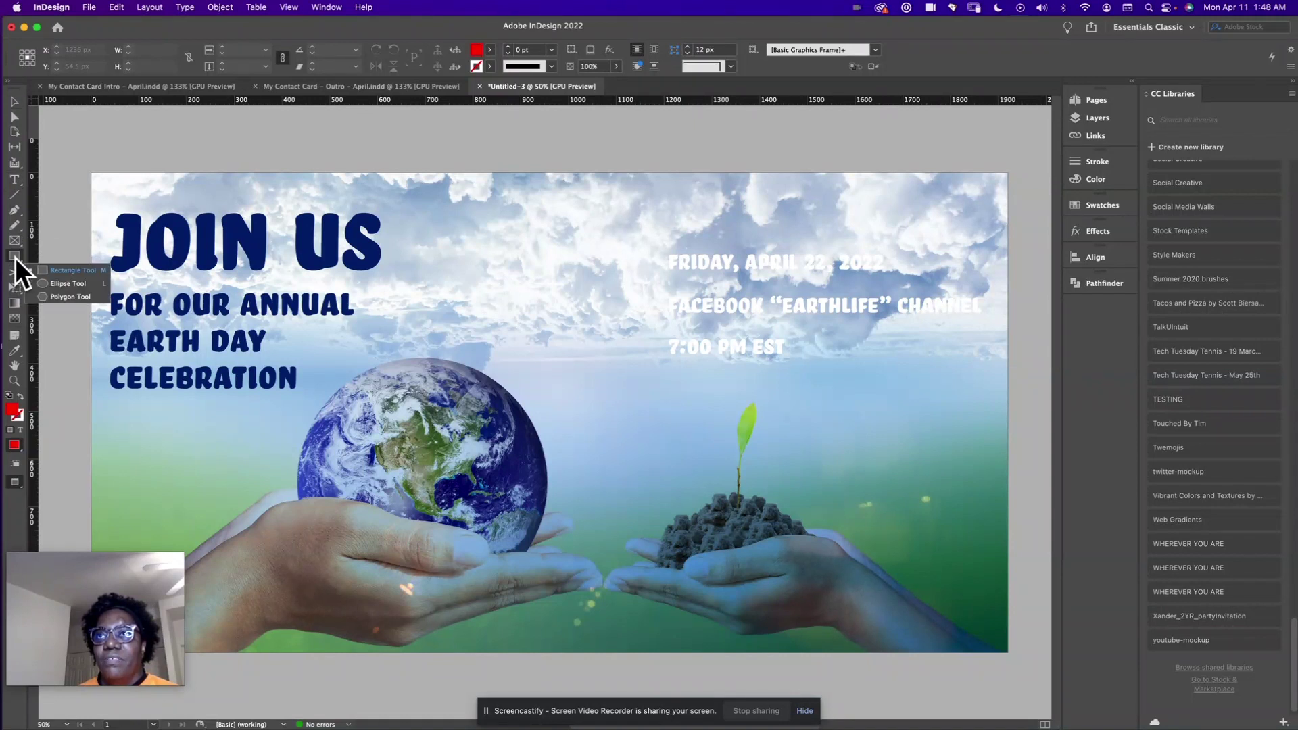
pyautogui.click(38, 271)
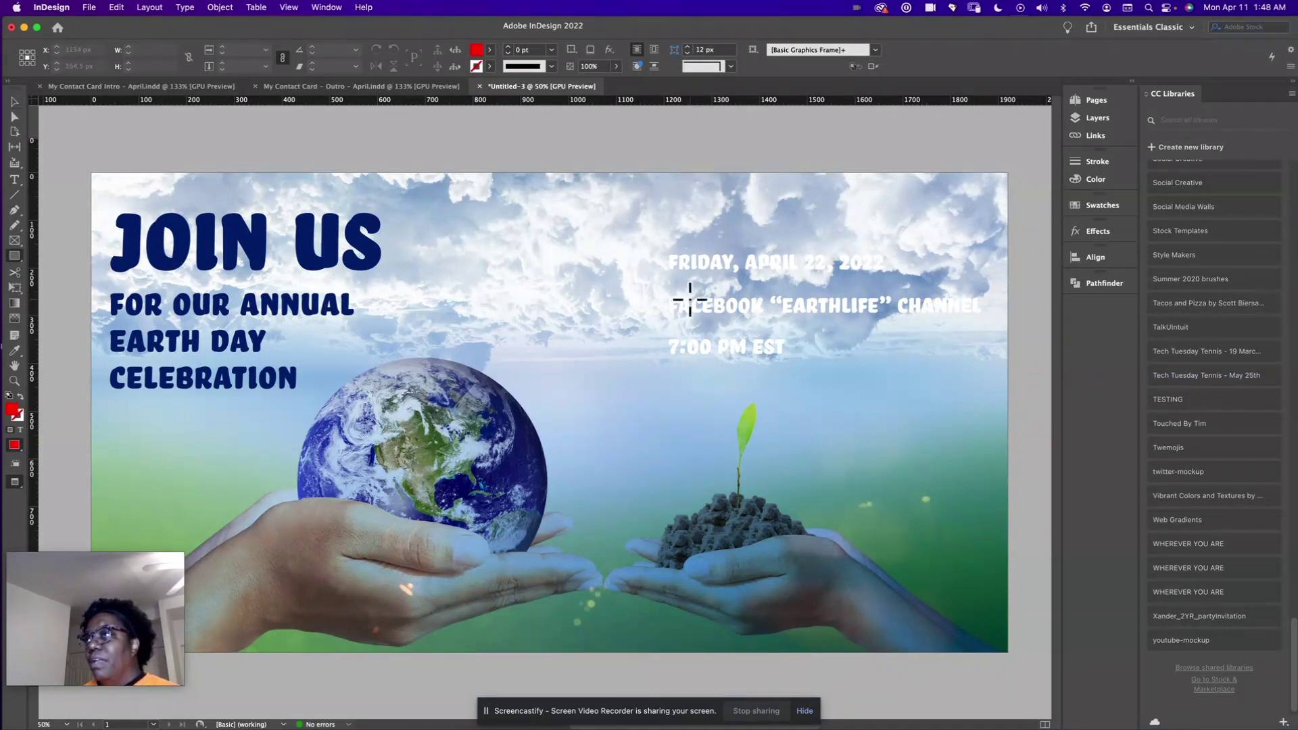
pyautogui.moveTo(588, 230); pyautogui.dragTo(1008, 389)
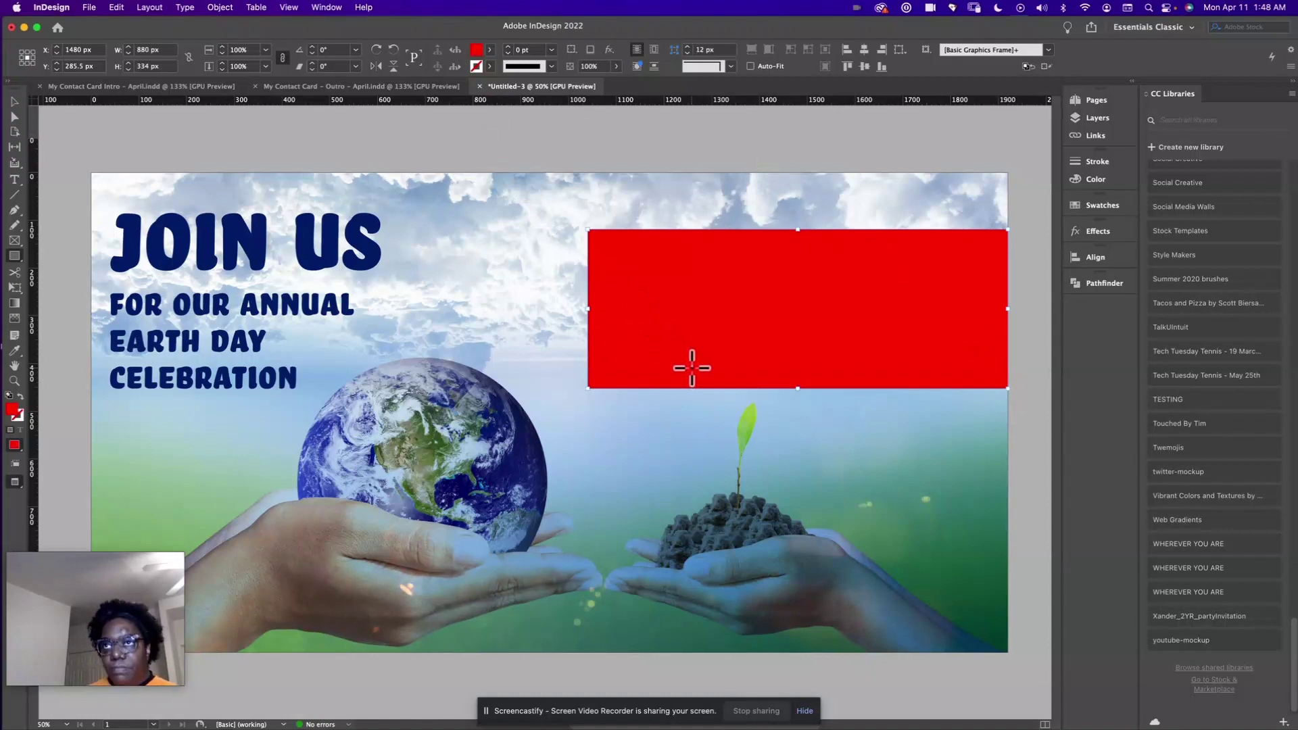
# Draw a red circle about 332 px in diameter, centred on the midpoint of the rectangle's left edge
pyautogui.click(15, 255)
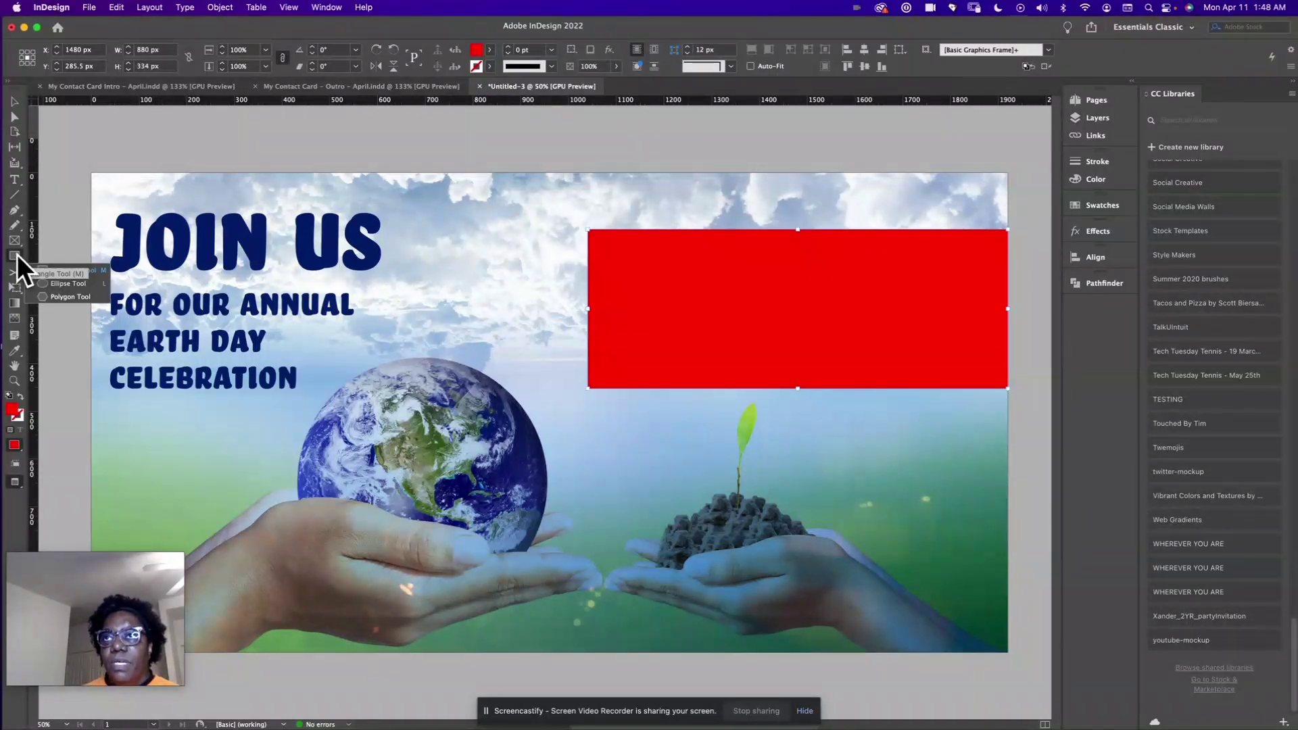
pyautogui.click(43, 286)
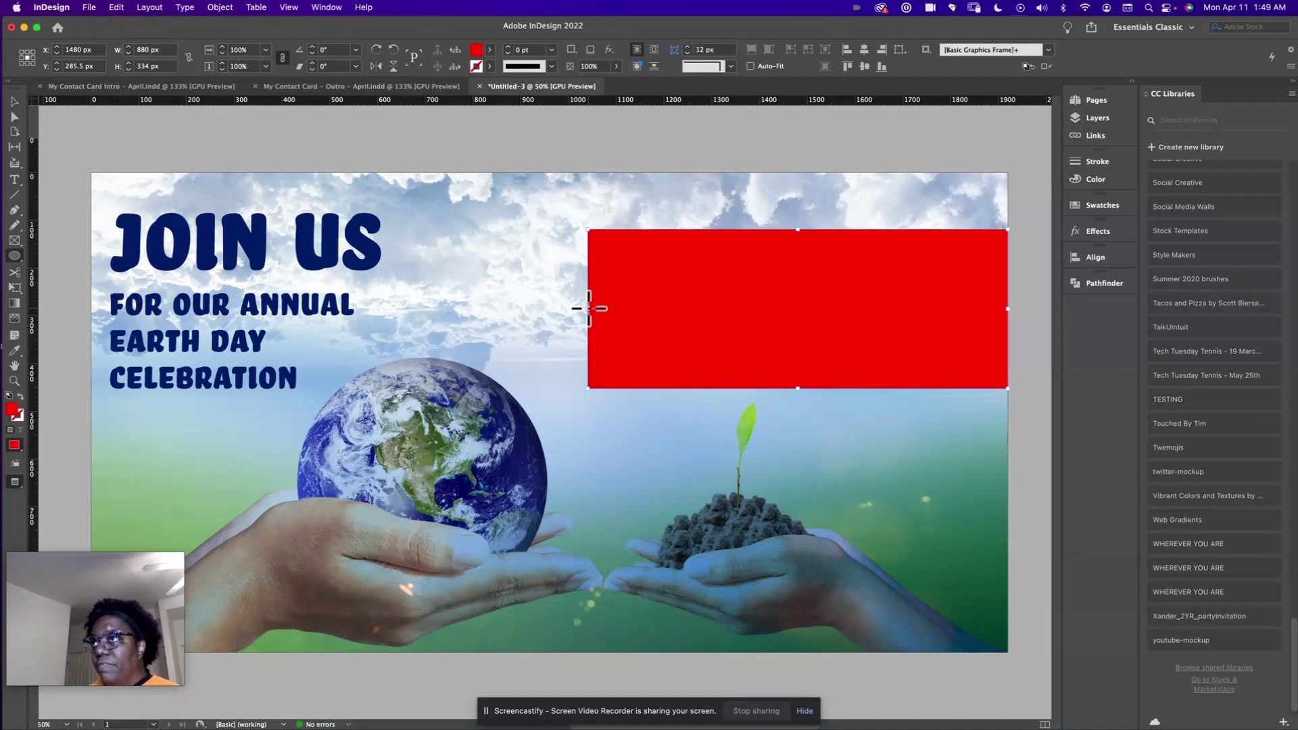
pyautogui.moveTo(588, 308); pyautogui.dragTo(508, 189)
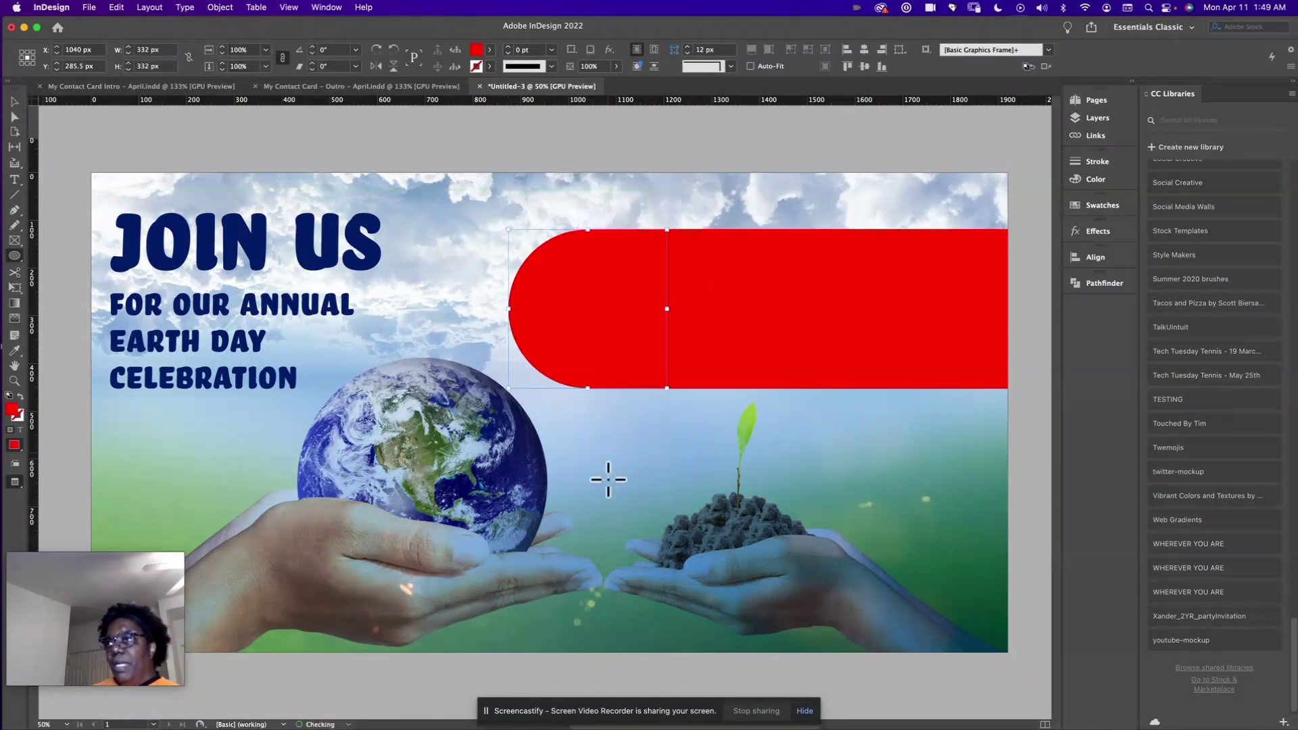
# Select the circle and rectangle together and bring up the Pathfinder operations
pyautogui.click(21, 103)
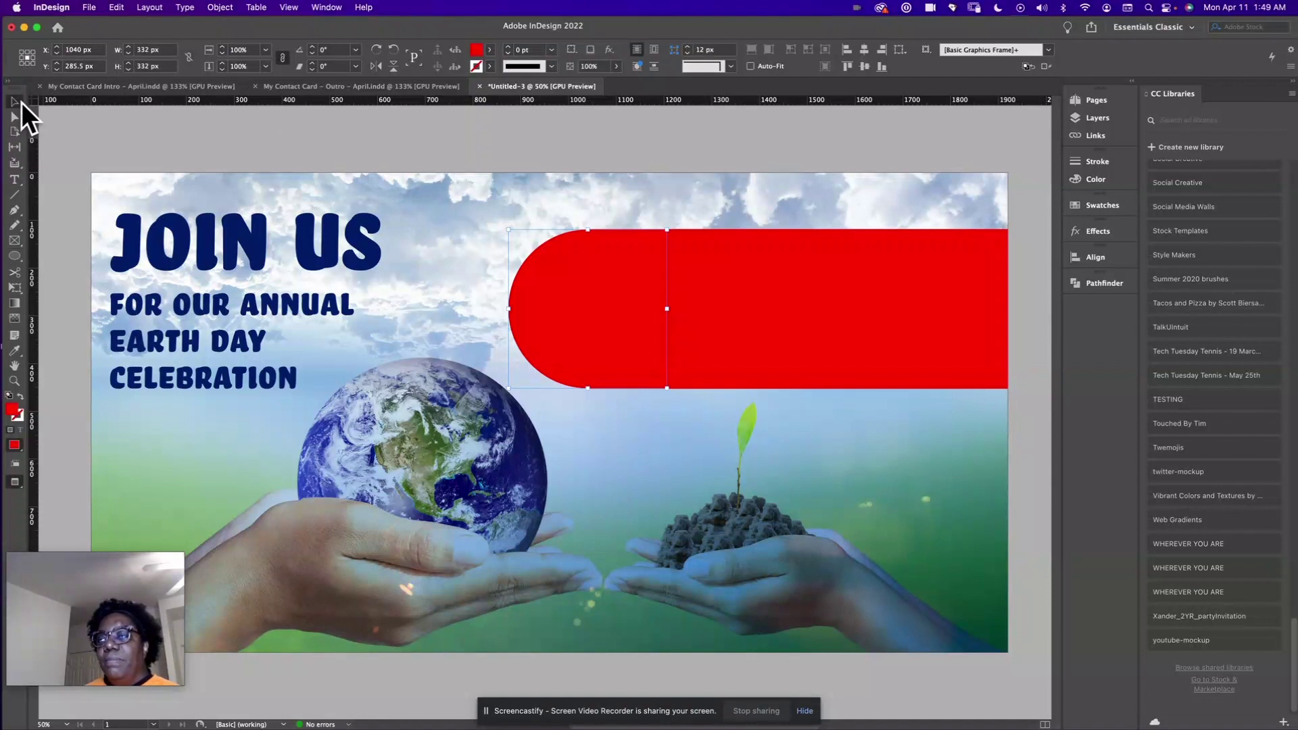
pyautogui.click(295, 160)
pyautogui.click(556, 303)
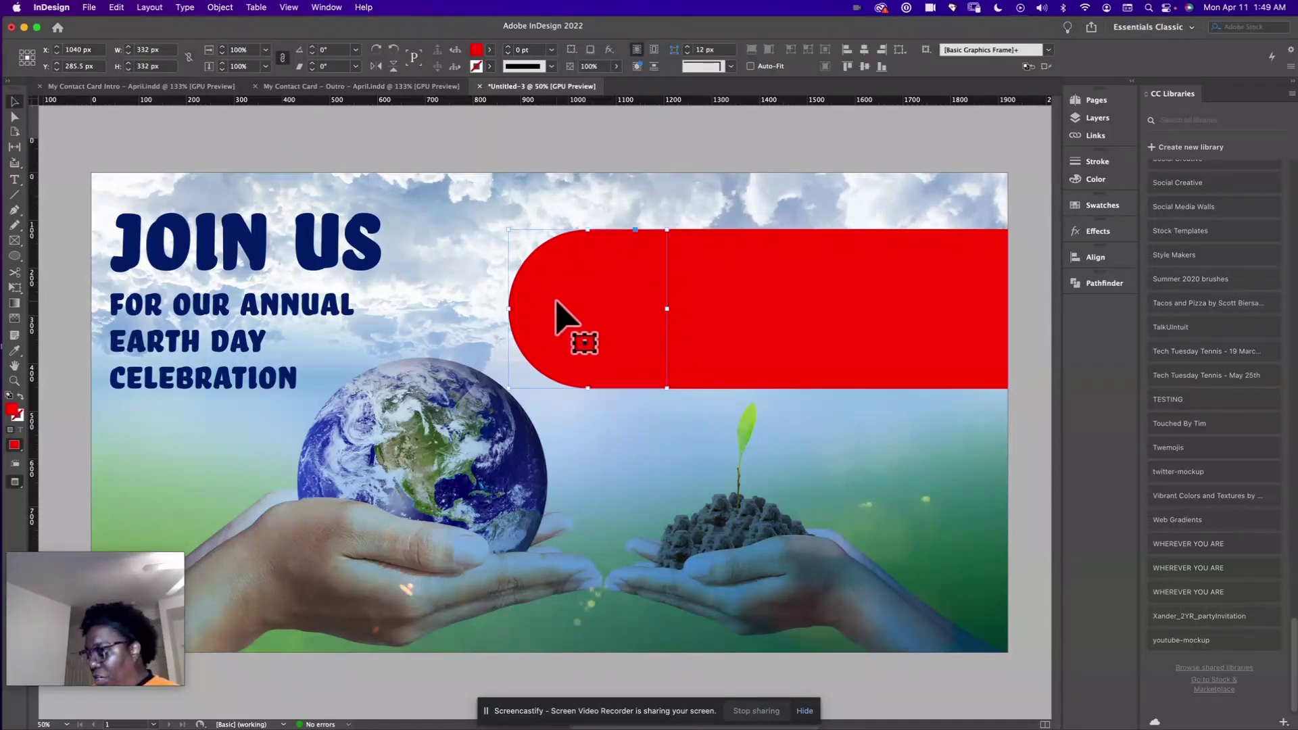
pyautogui.keyDown('shift'); pyautogui.click(742, 333); pyautogui.keyUp('shift')
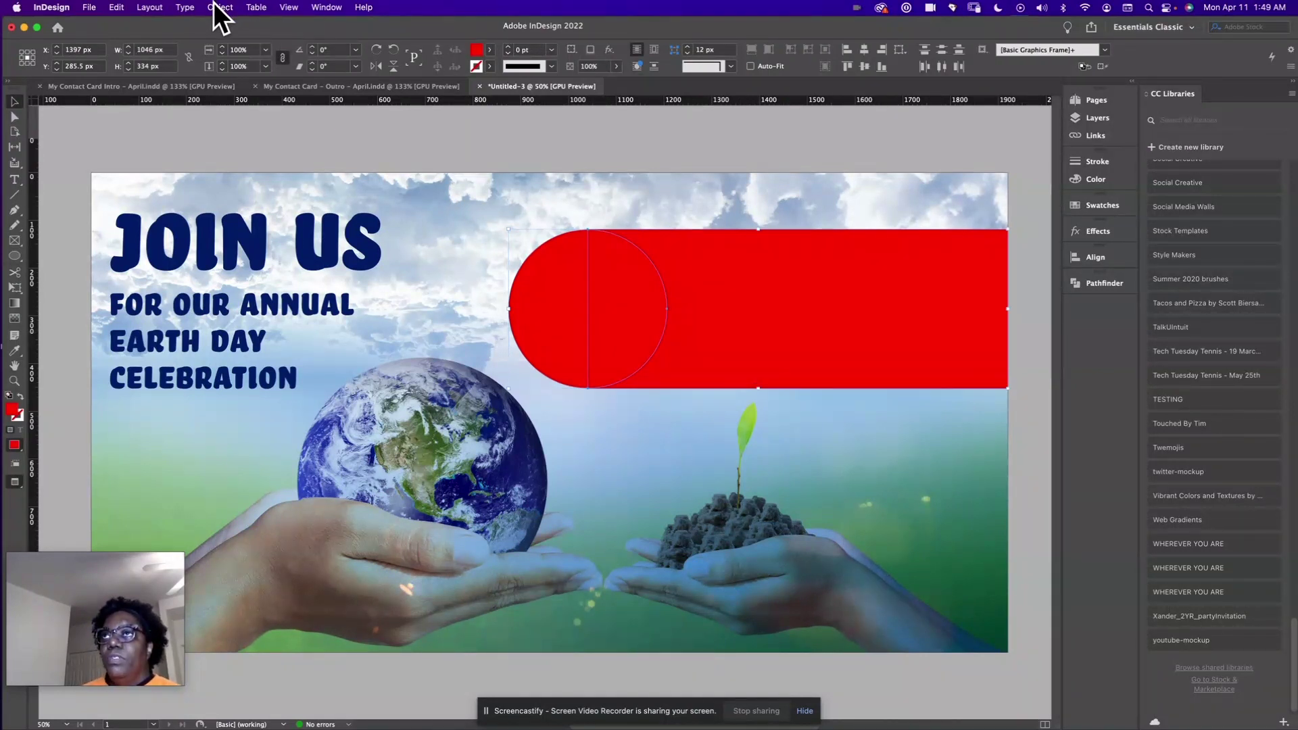
pyautogui.click(326, 7)
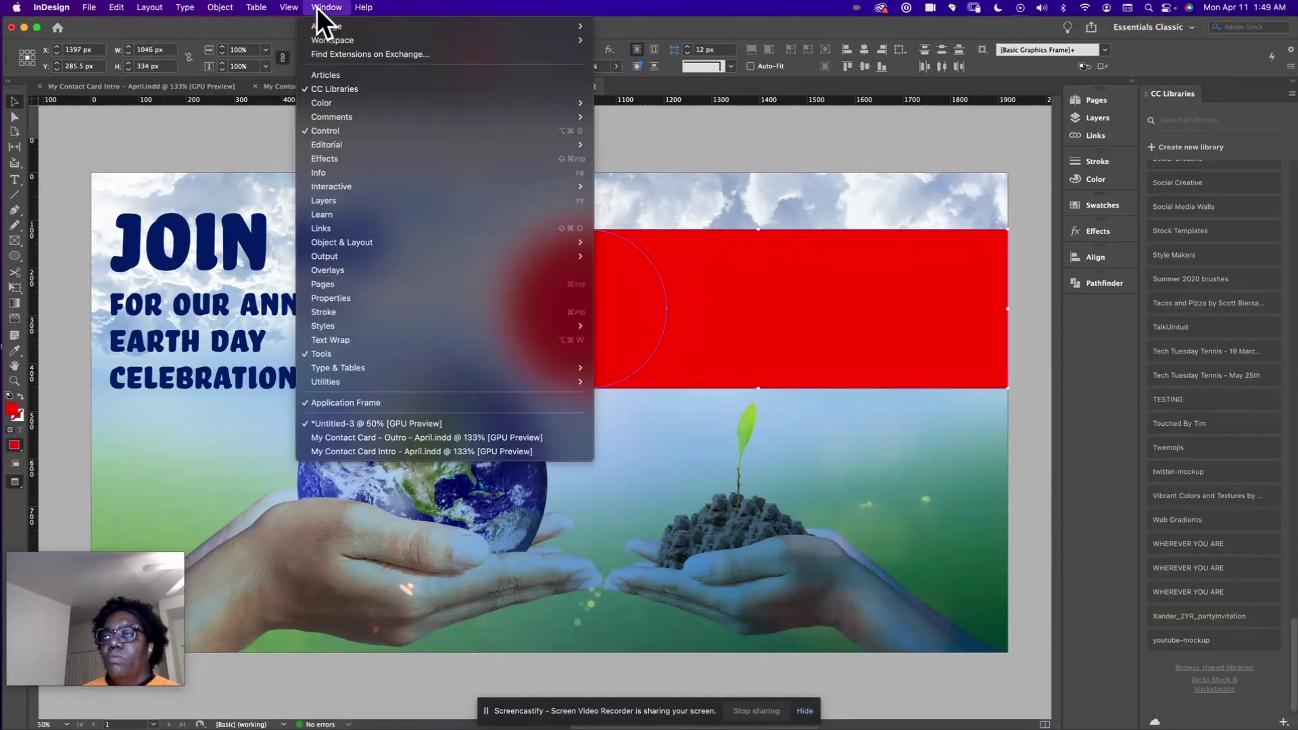
pyautogui.moveTo(328, 247)
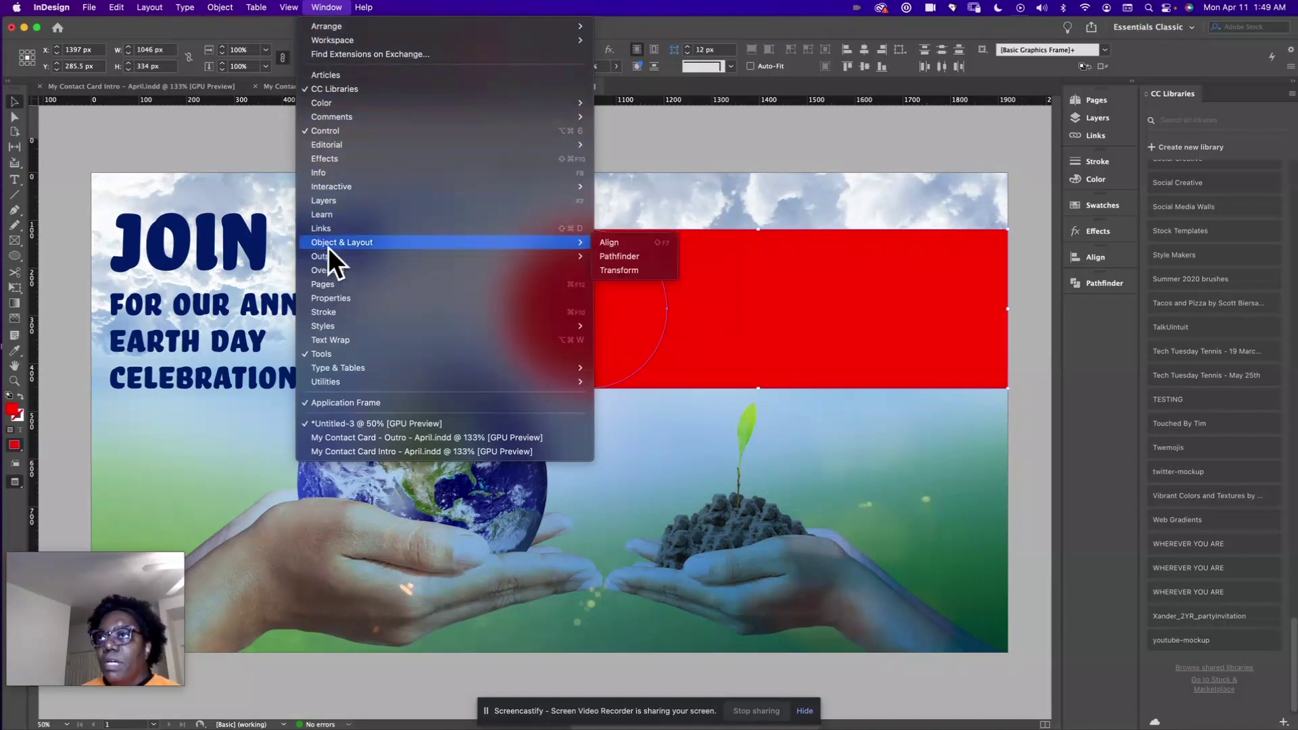
pyautogui.click(615, 257)
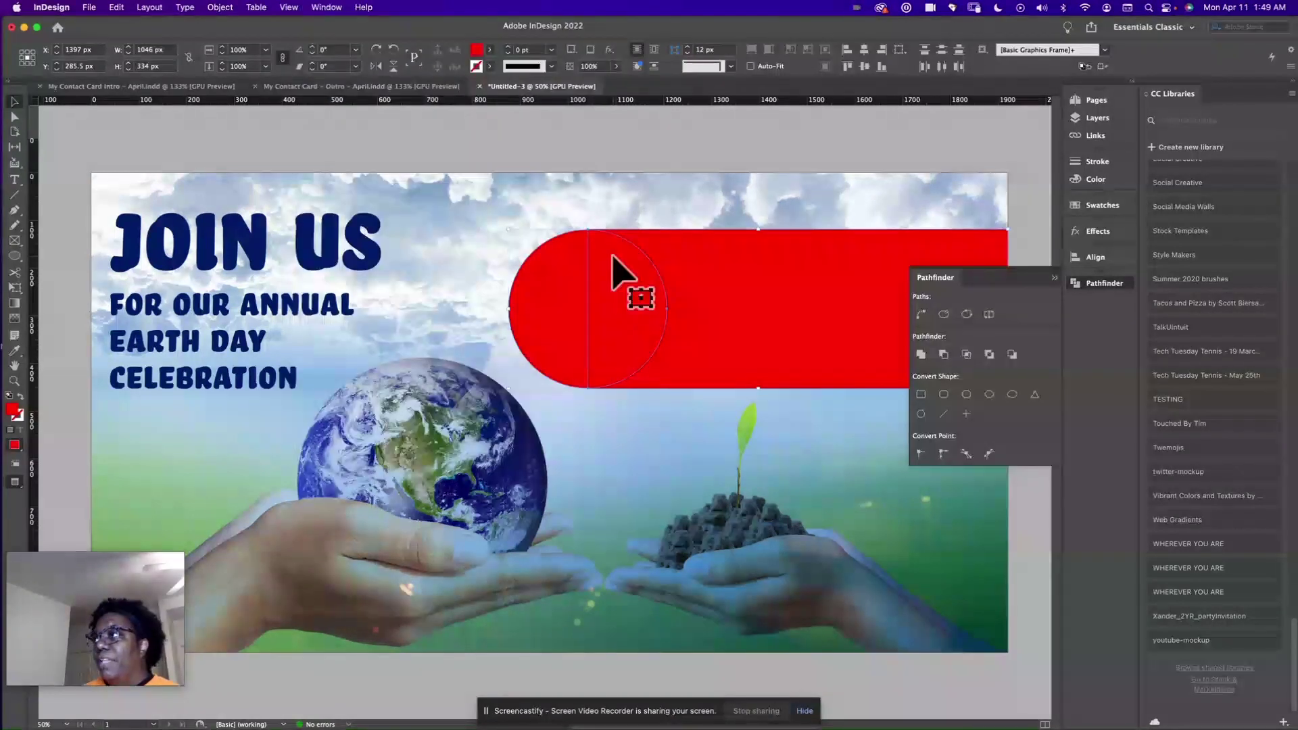
# Try uniting the circle and rectangle with Pathfinder Add, check the merged shape, and undo the union
pyautogui.click(920, 357)
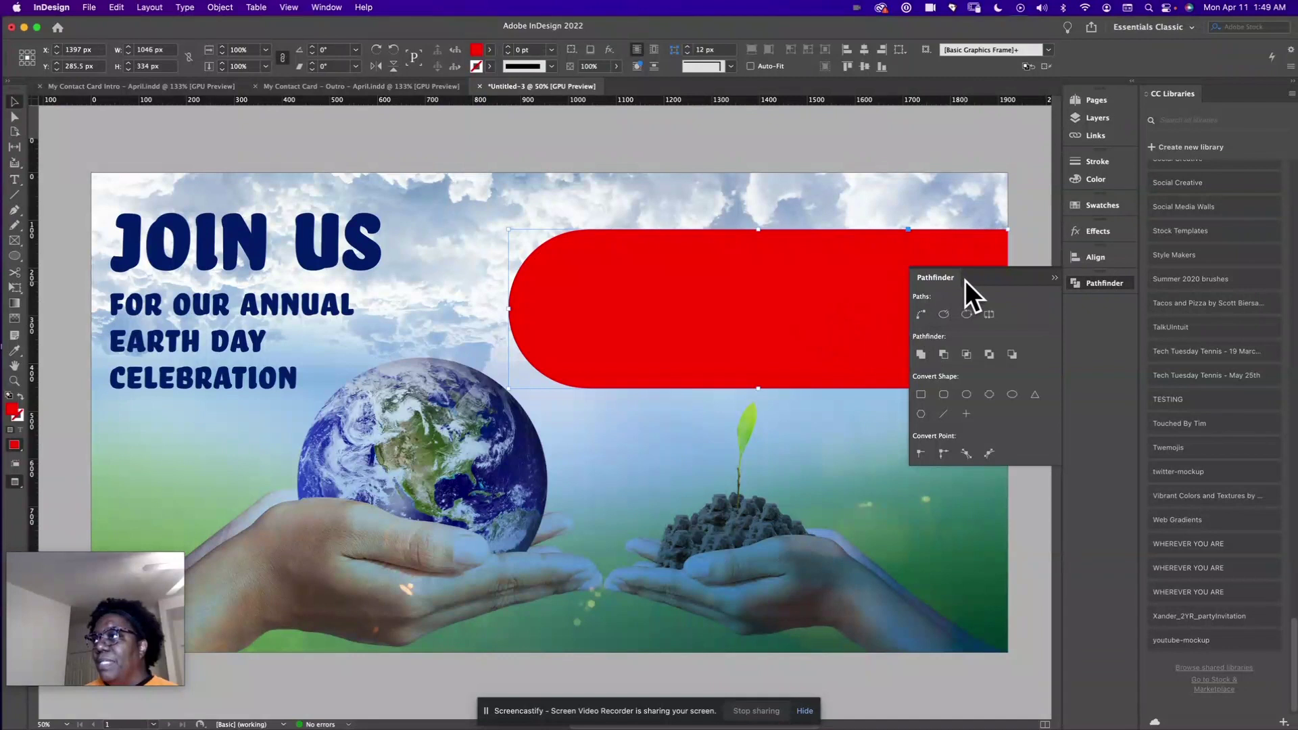
pyautogui.click(907, 143)
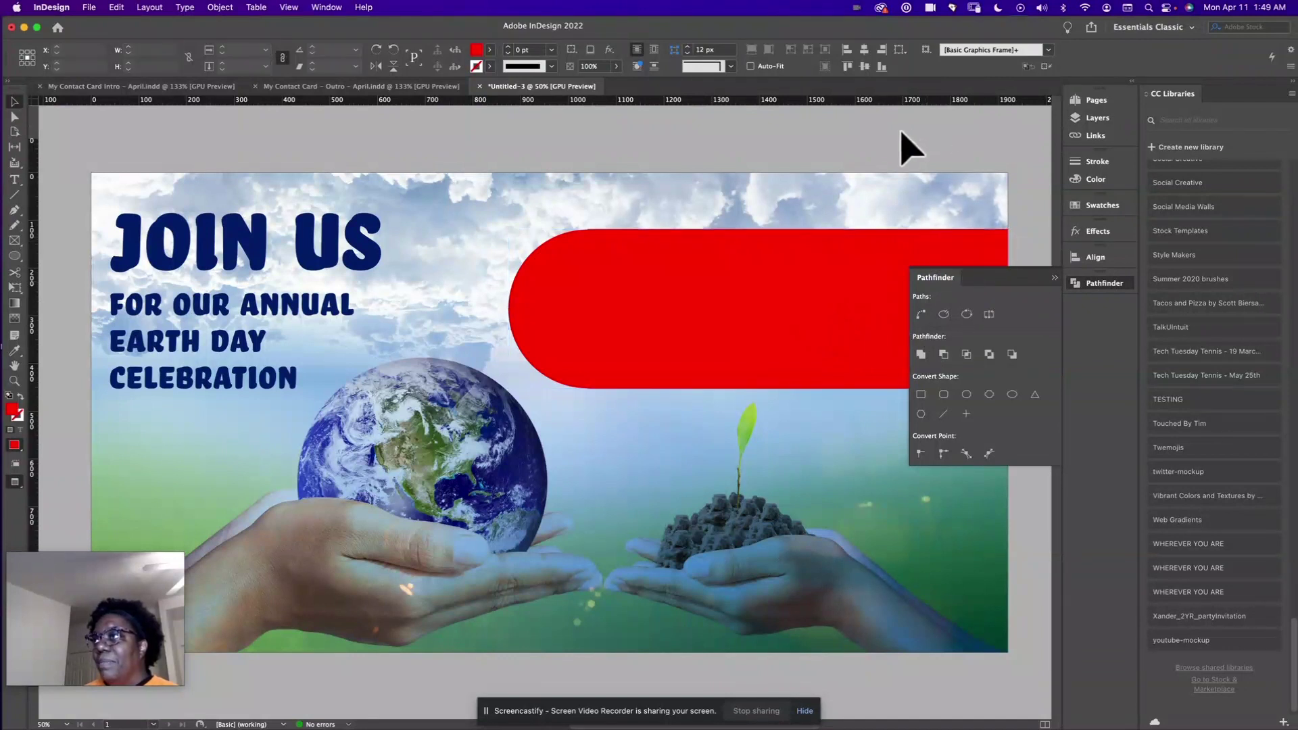
pyautogui.click(832, 329)
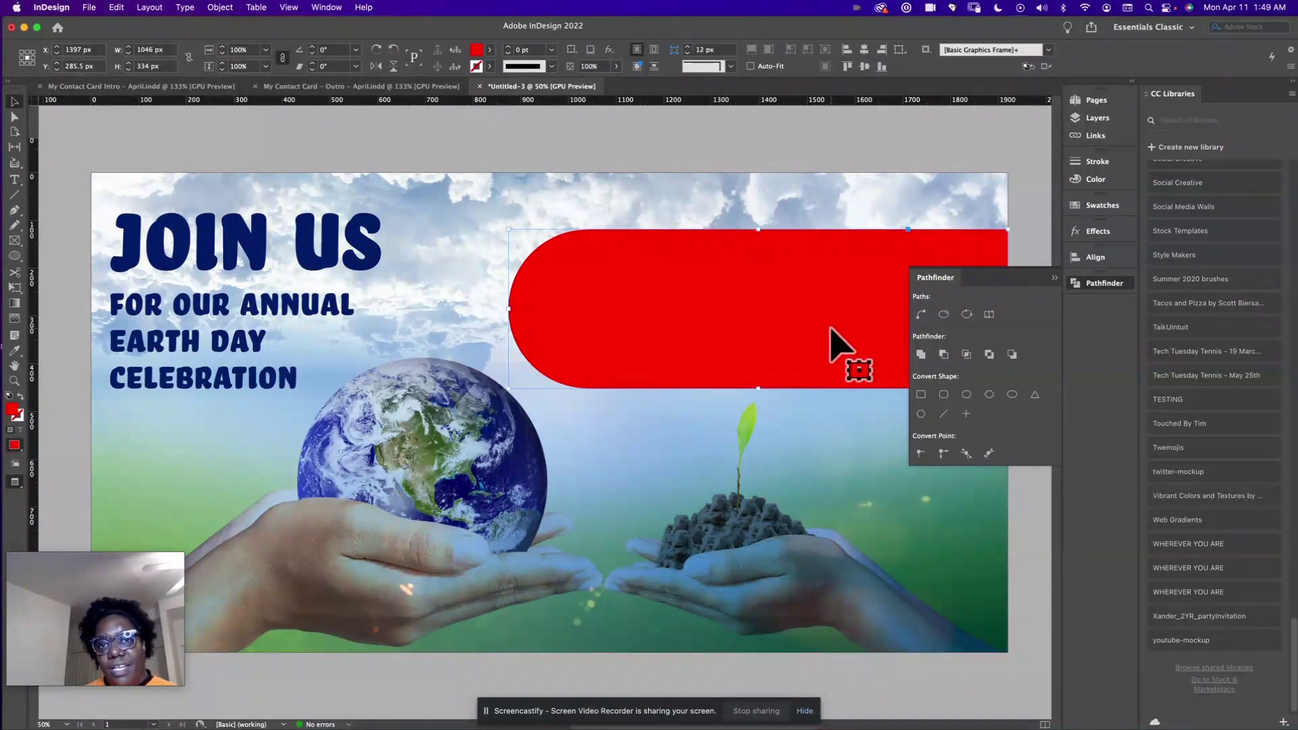
pyautogui.press('super+z')
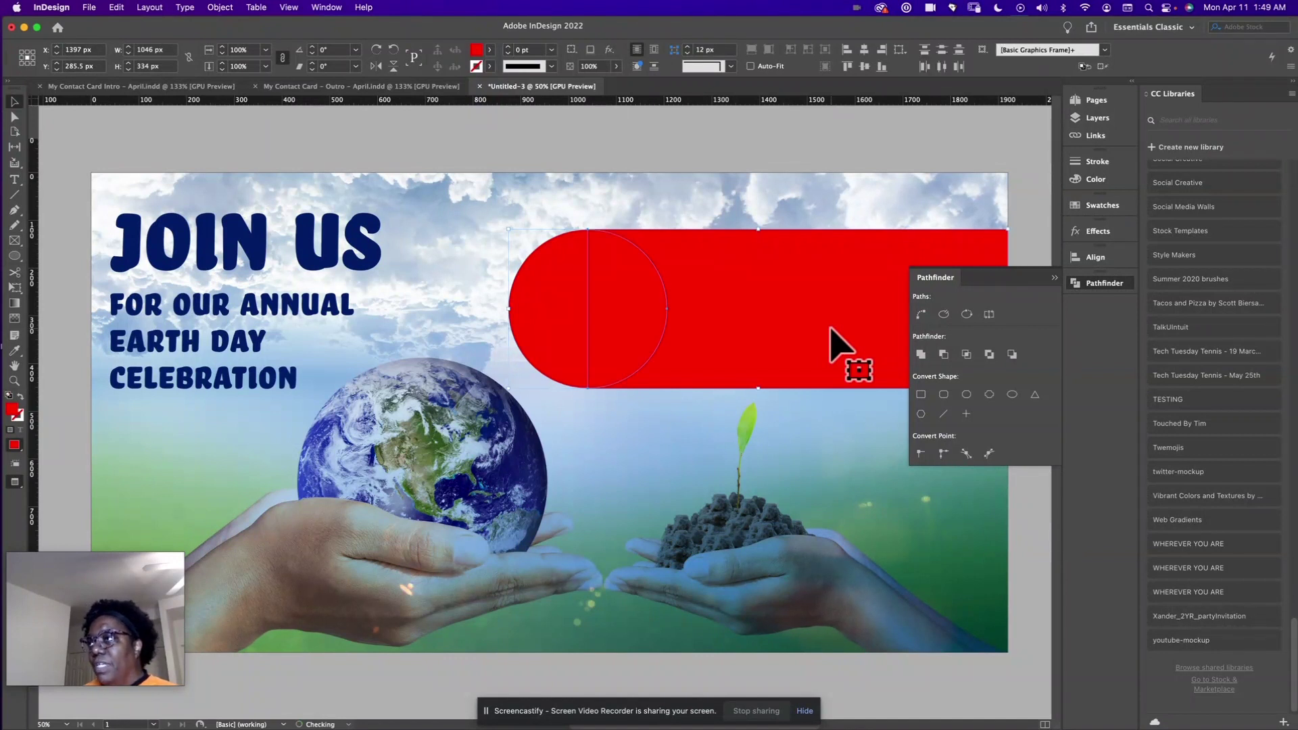
# Try the Pathfinder Subtract and Intersect operations on the circle and rectangle, undoing each one
pyautogui.click(944, 355)
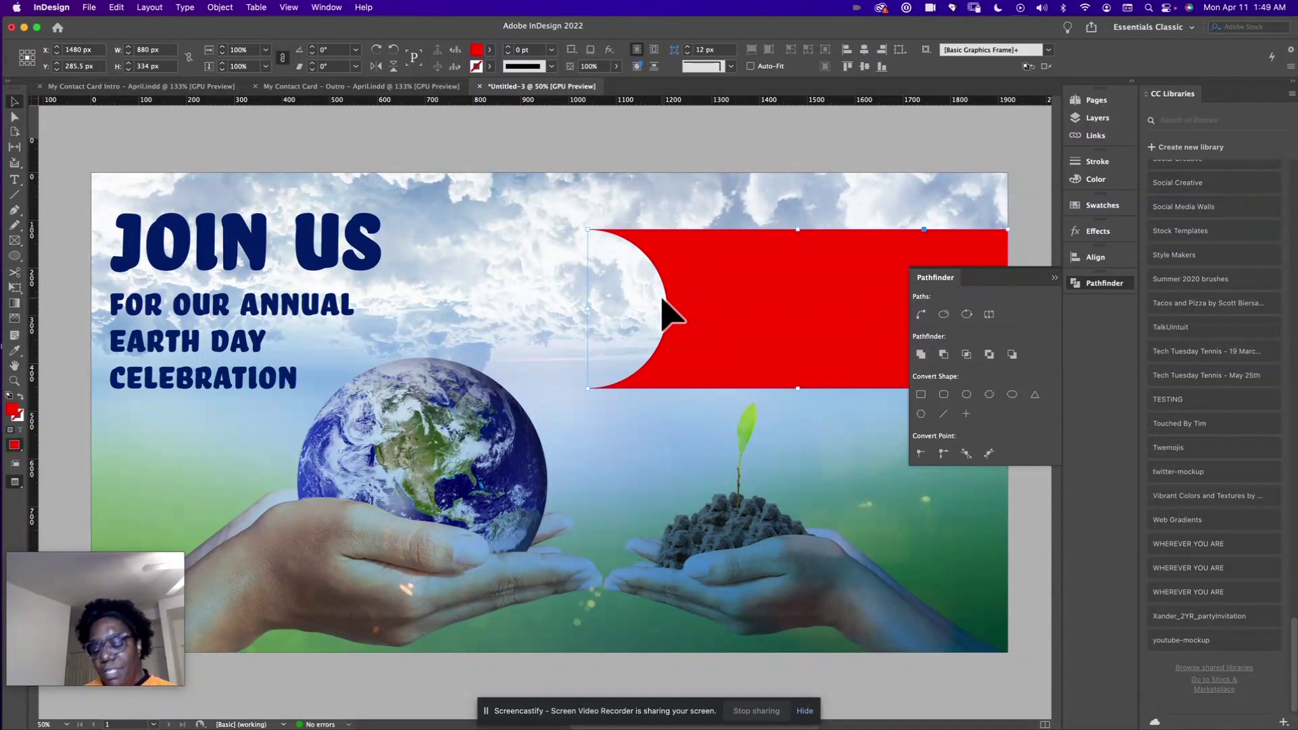
pyautogui.press('super+z')
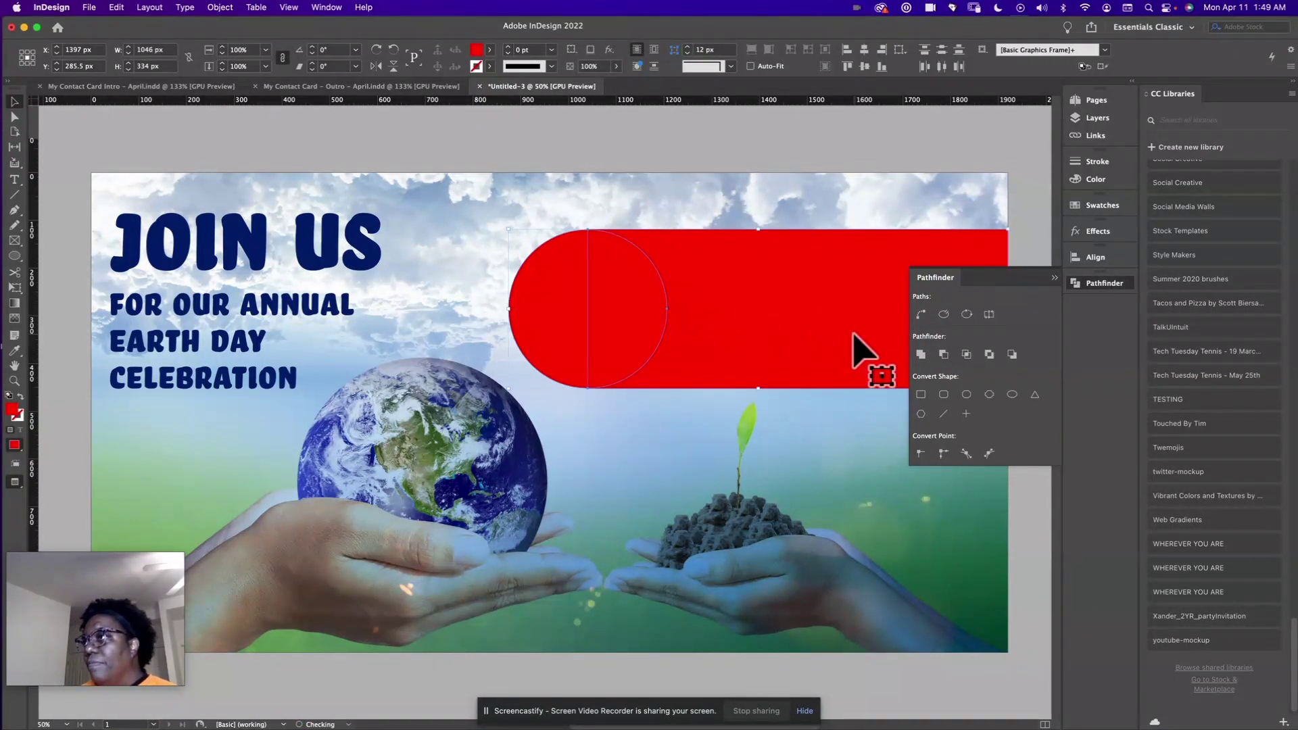
pyautogui.click(967, 355)
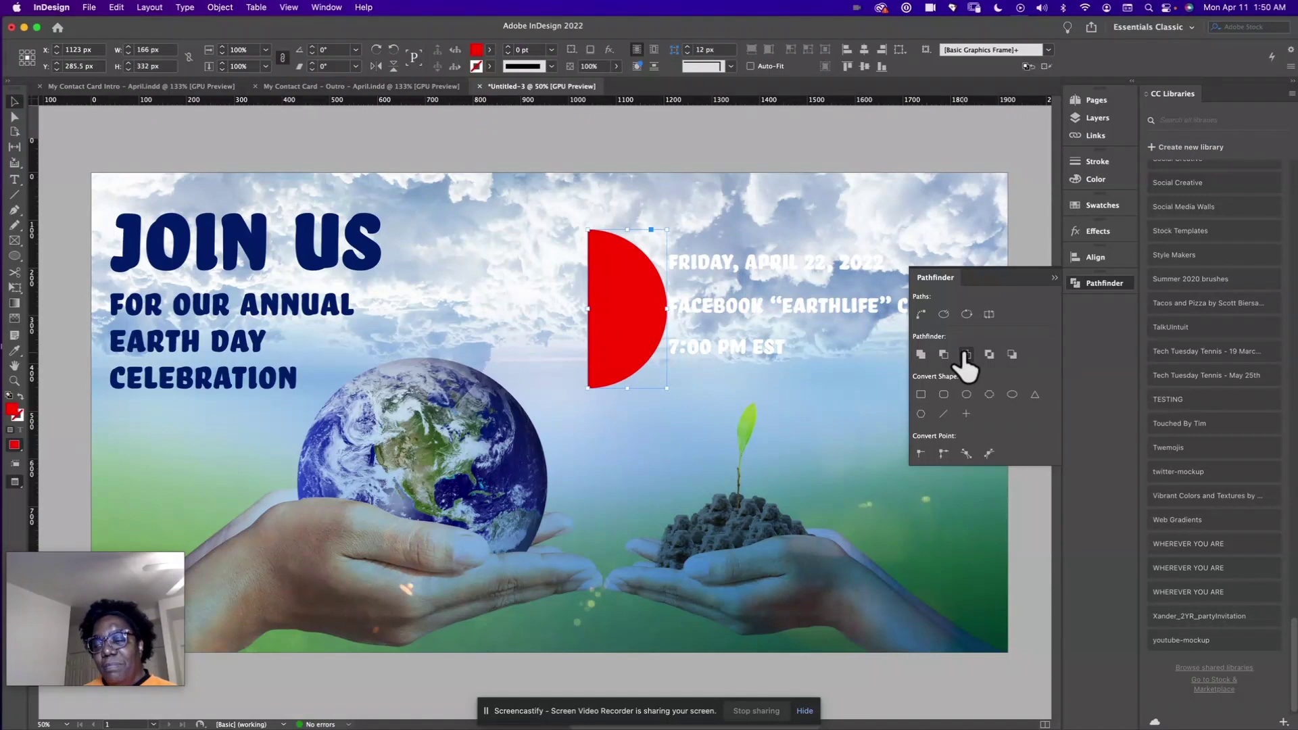
pyautogui.press('super+z')
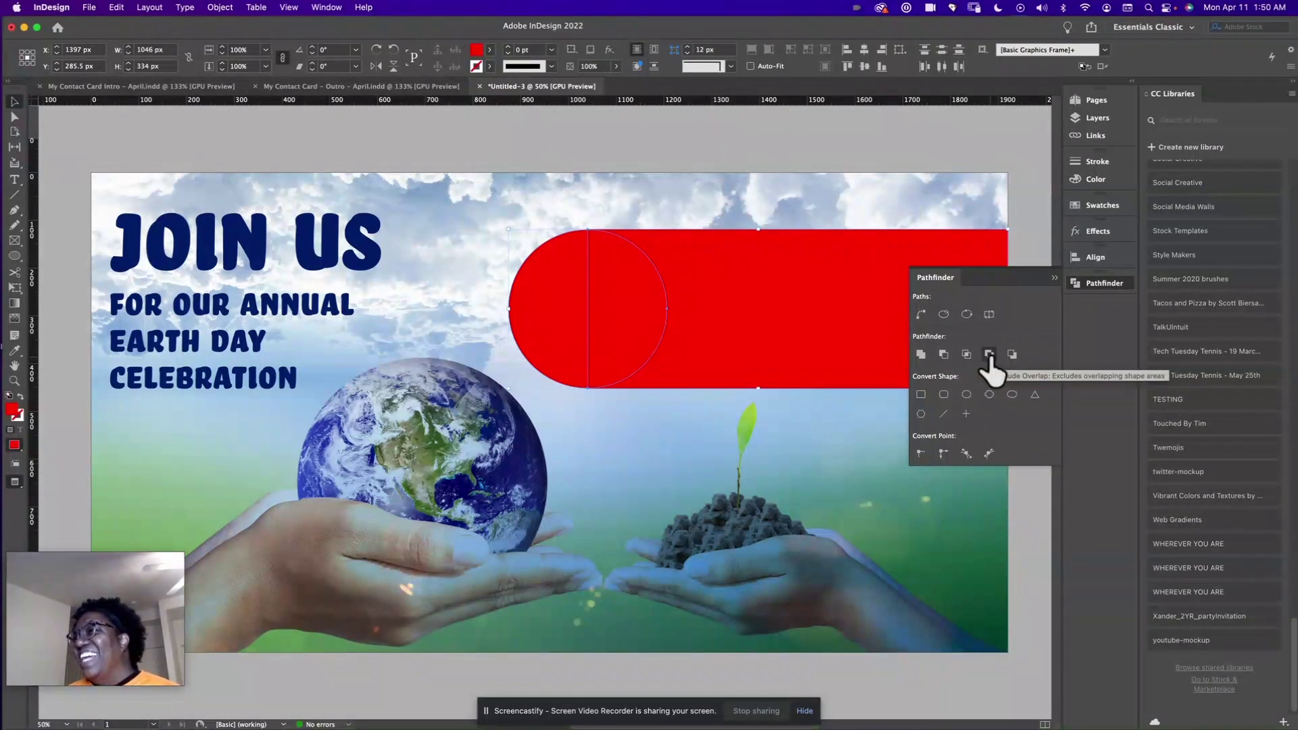
# Try Exclude Overlap on the circle and rectangle, undo it, and cut the rectangle out of the circle with Minus Back
pyautogui.click(990, 357)
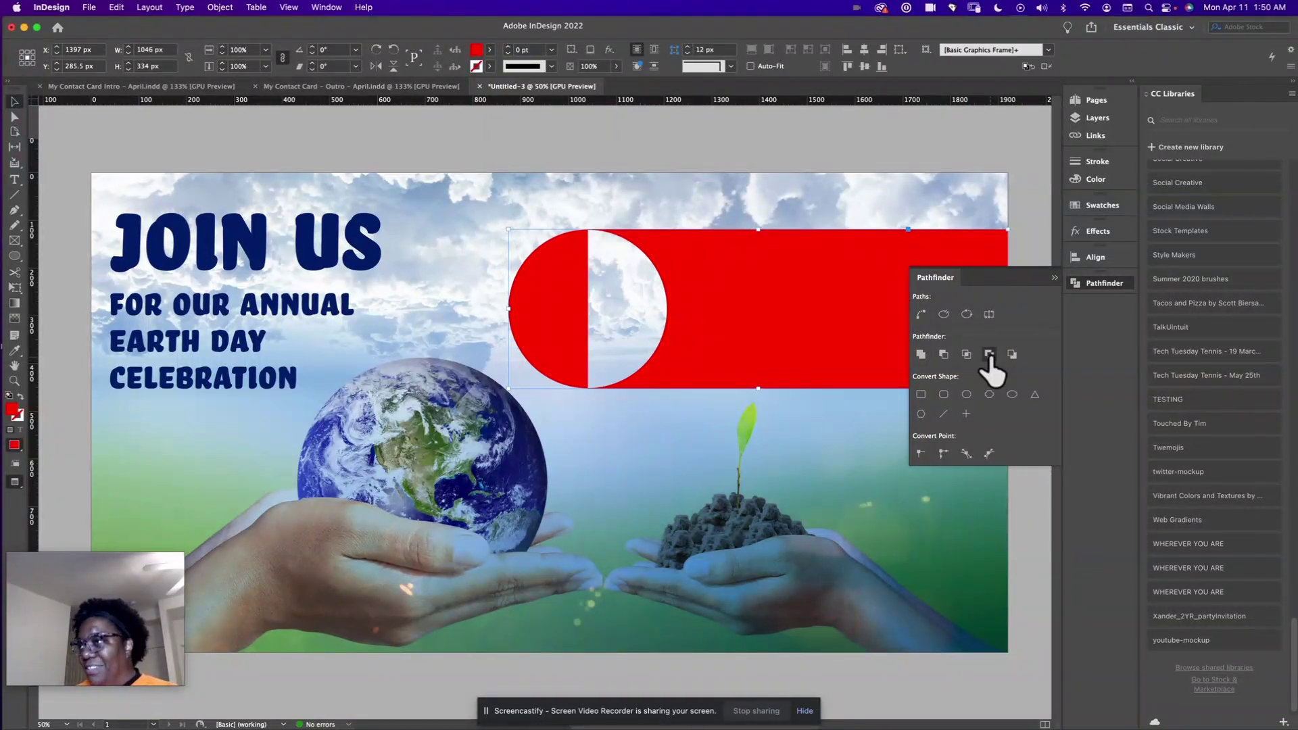
pyautogui.press('super+z')
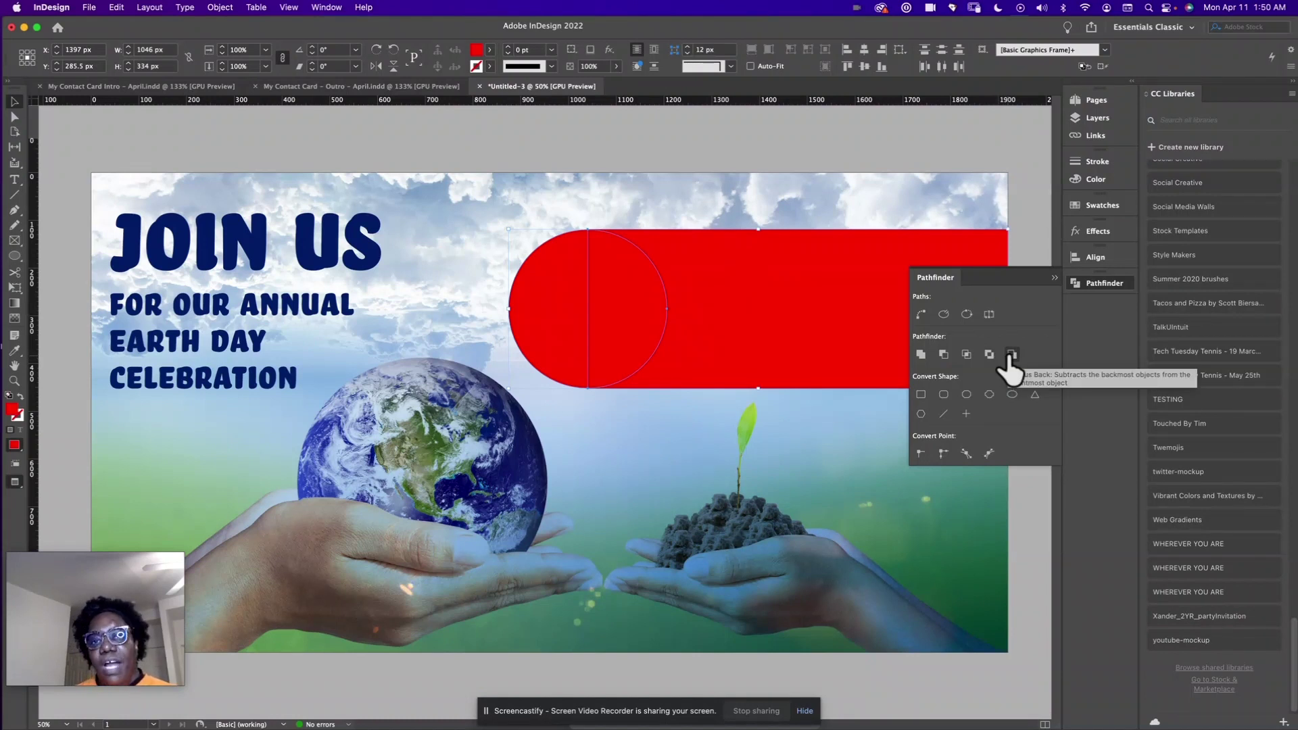
pyautogui.click(1012, 356)
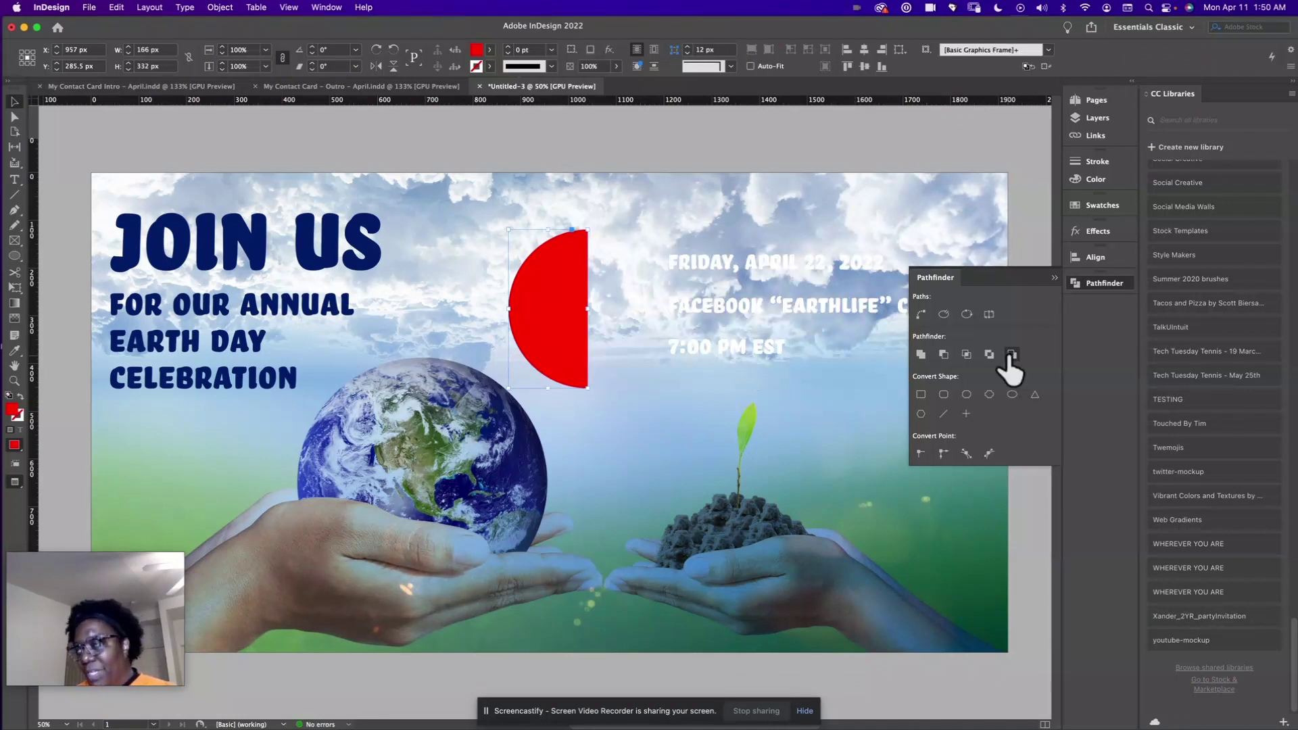
# Undo the Minus Back cut, delete the circle, and select the red rectangle on its own
pyautogui.press('super+z')
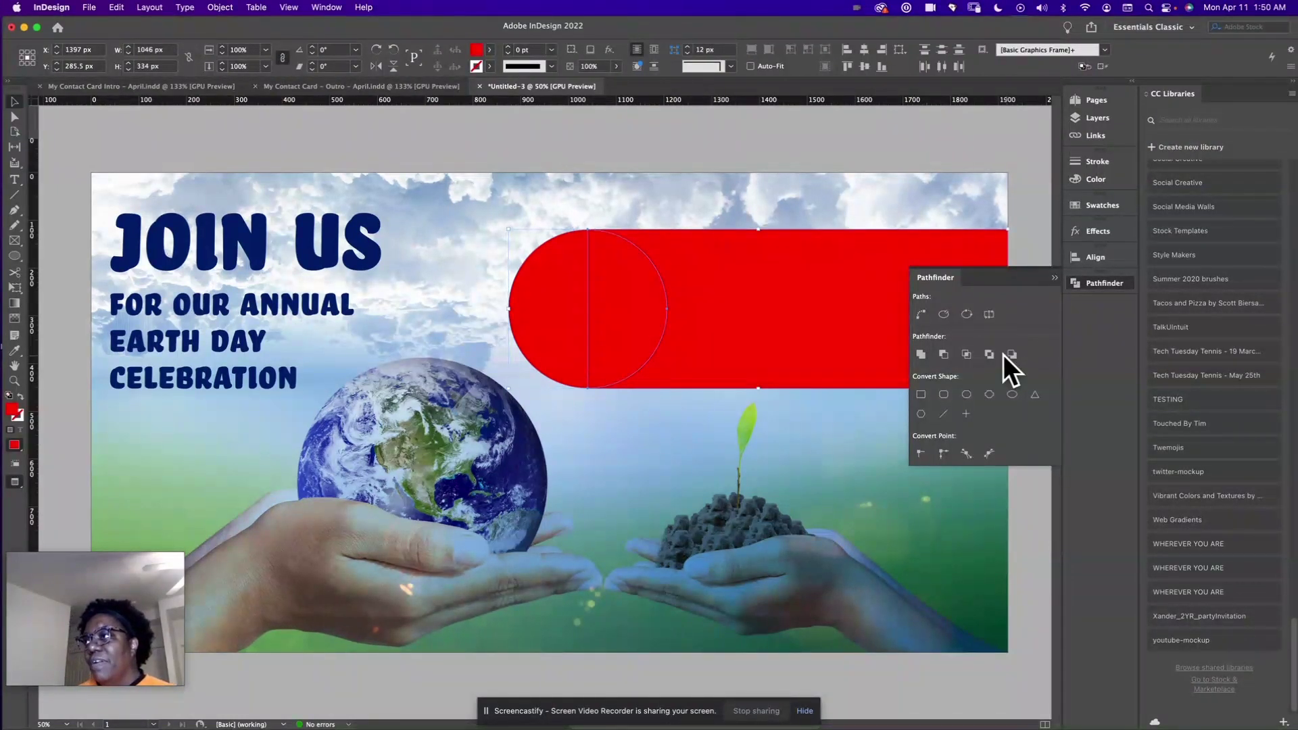
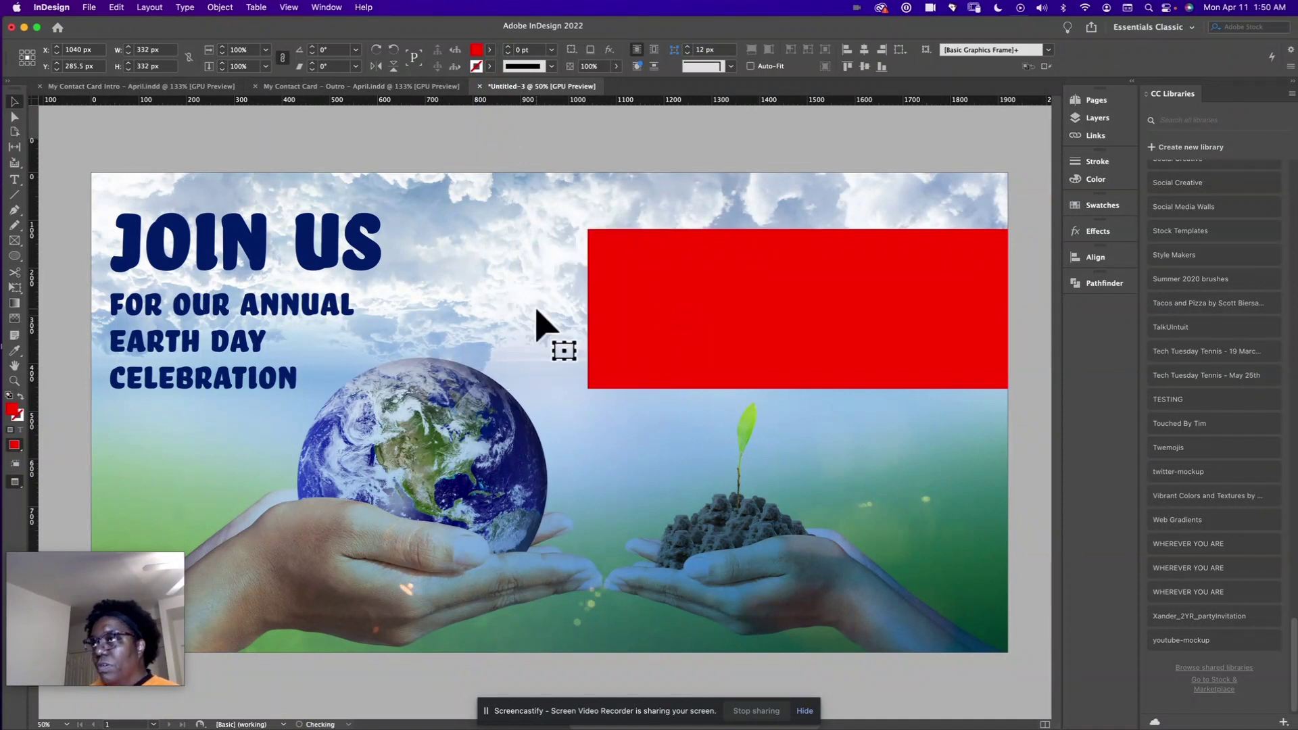
pyautogui.click(639, 328)
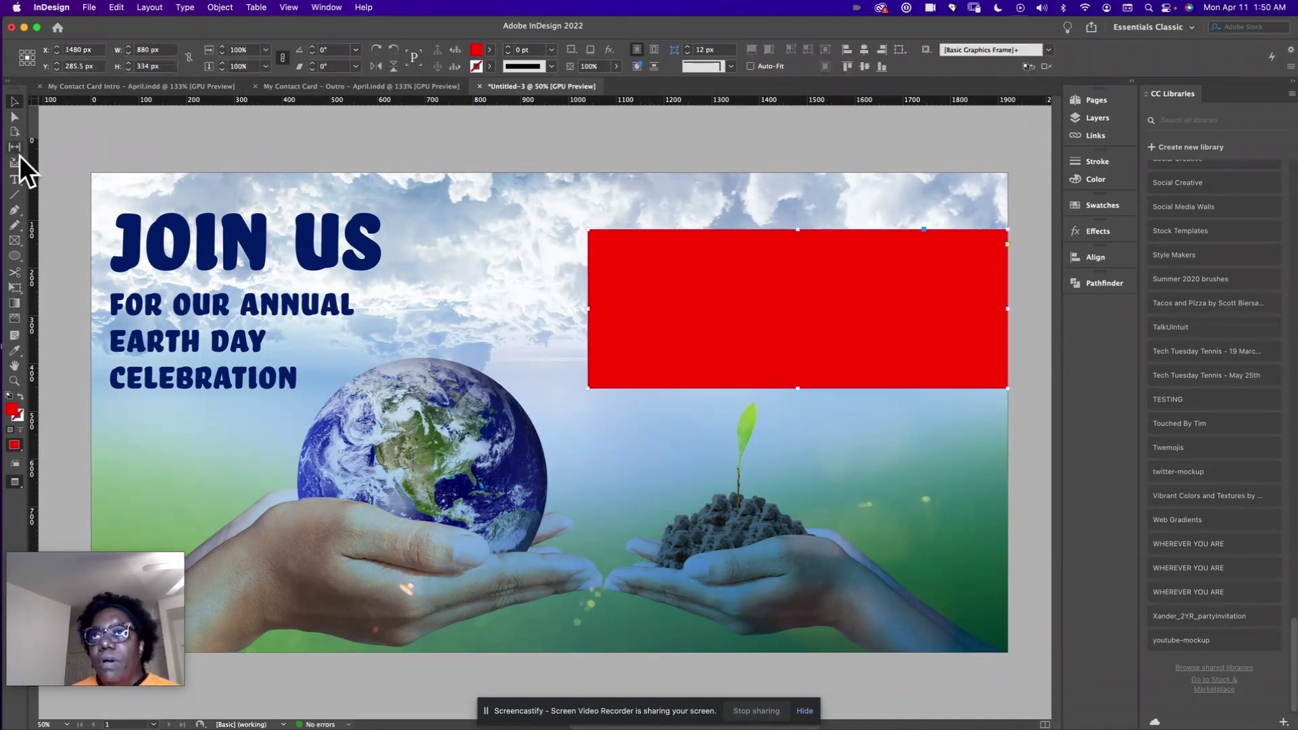
# Compare the Delete Anchor Point and Pen tools over the rectangle's upper-left corner
pyautogui.click(14, 211)
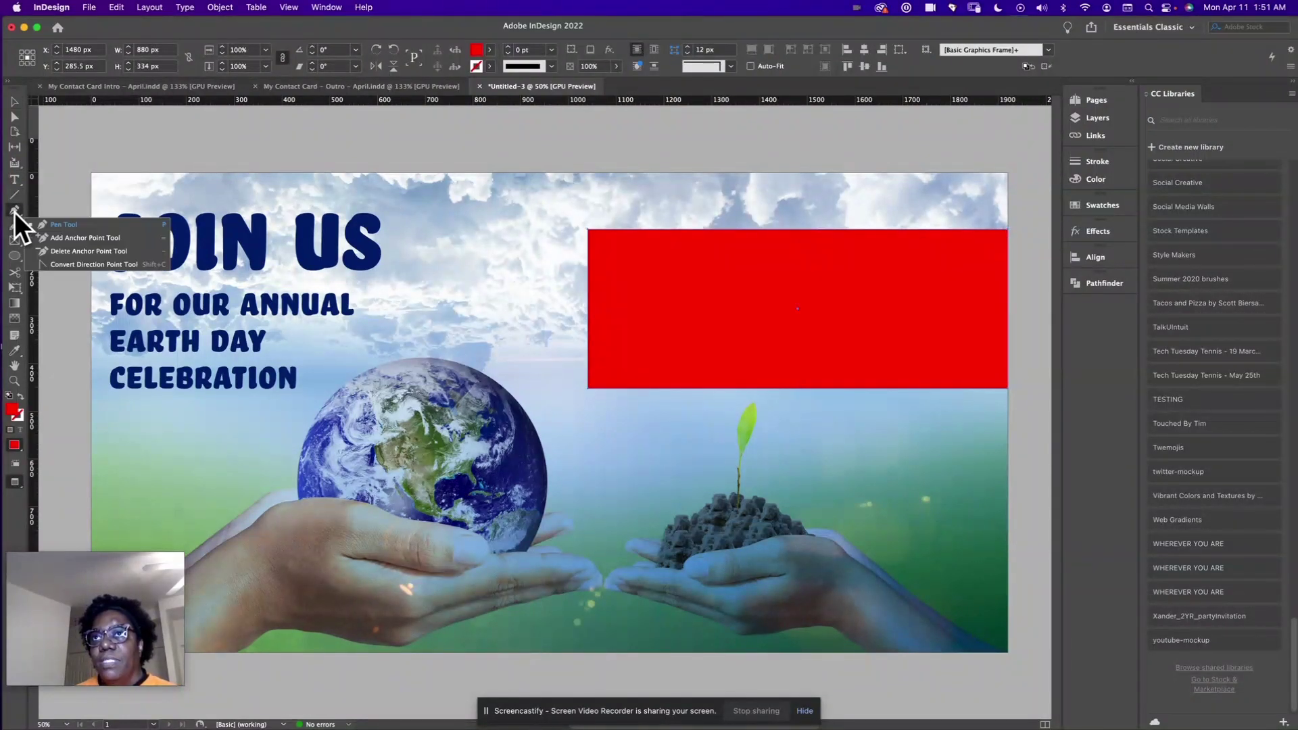
pyautogui.click(62, 251)
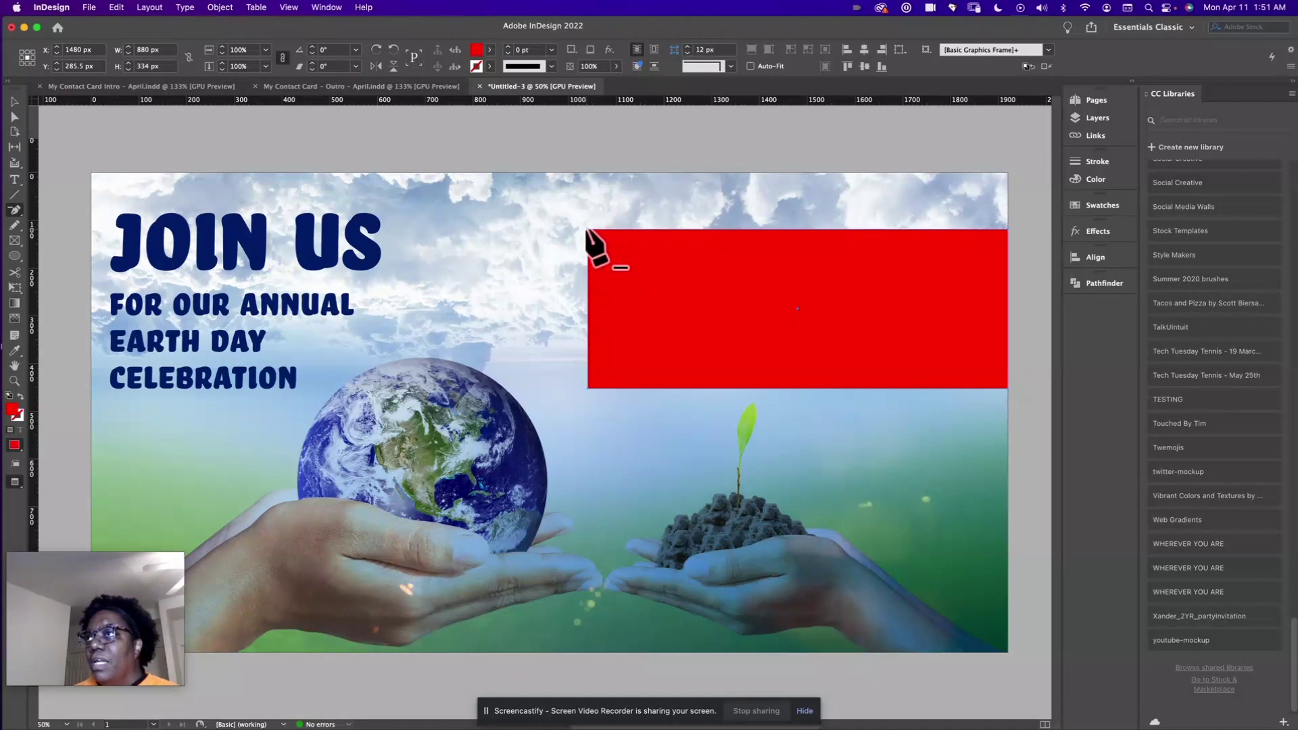
pyautogui.click(13, 103)
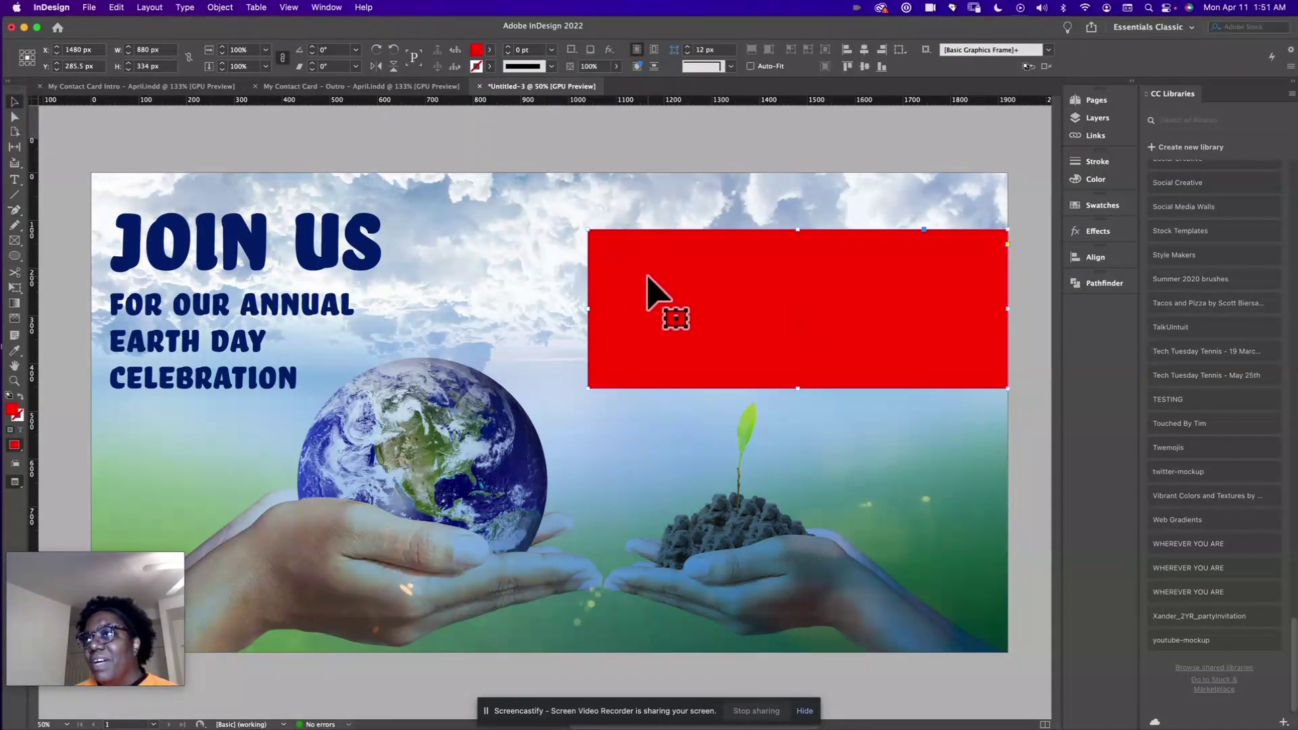
pyautogui.press('p')
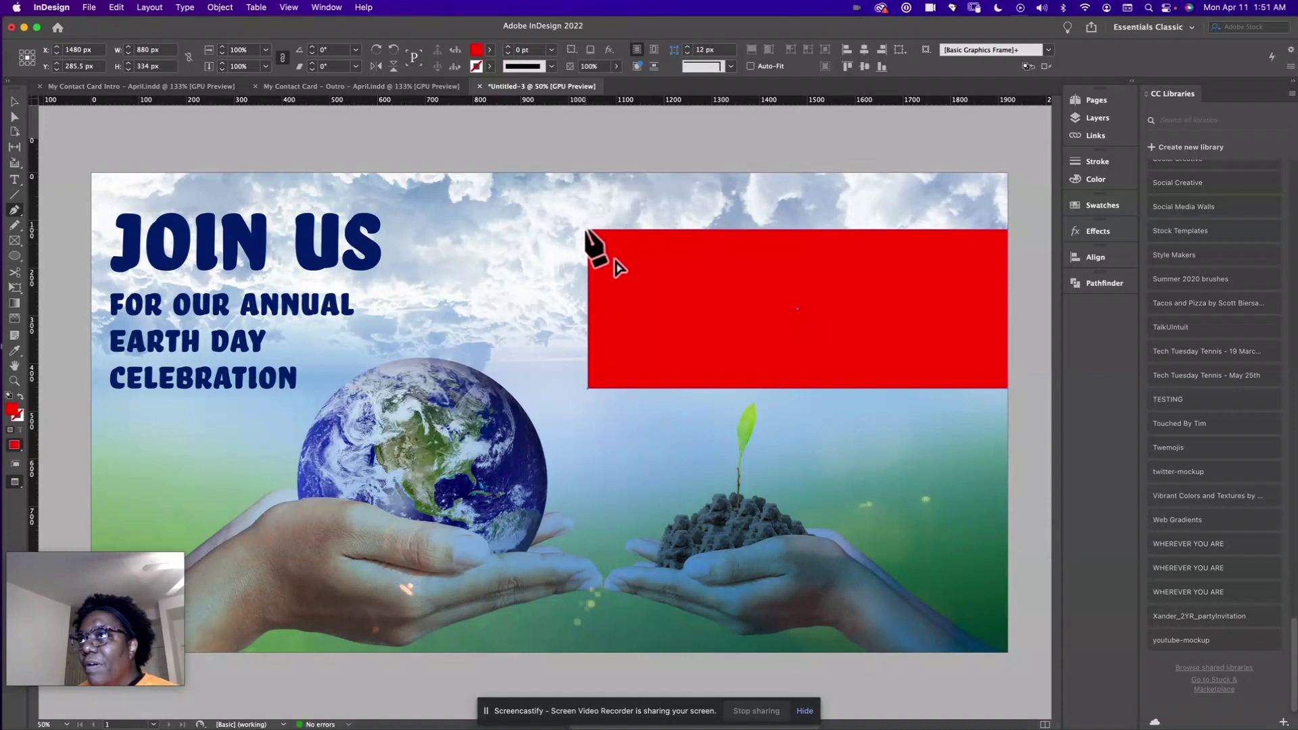
pyautogui.press('-')
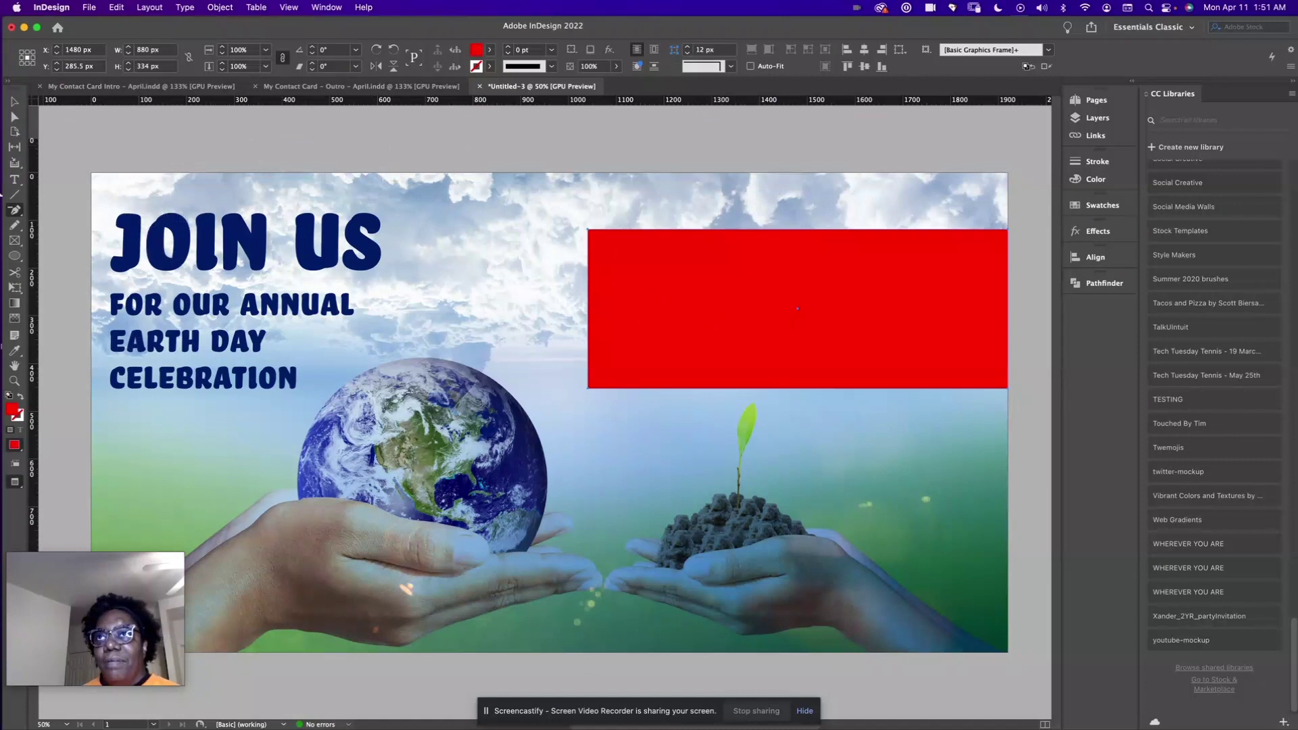
# Add an anchor point on the rectangle's left edge, try pulling it outward, and undo that move
pyautogui.click(14, 206)
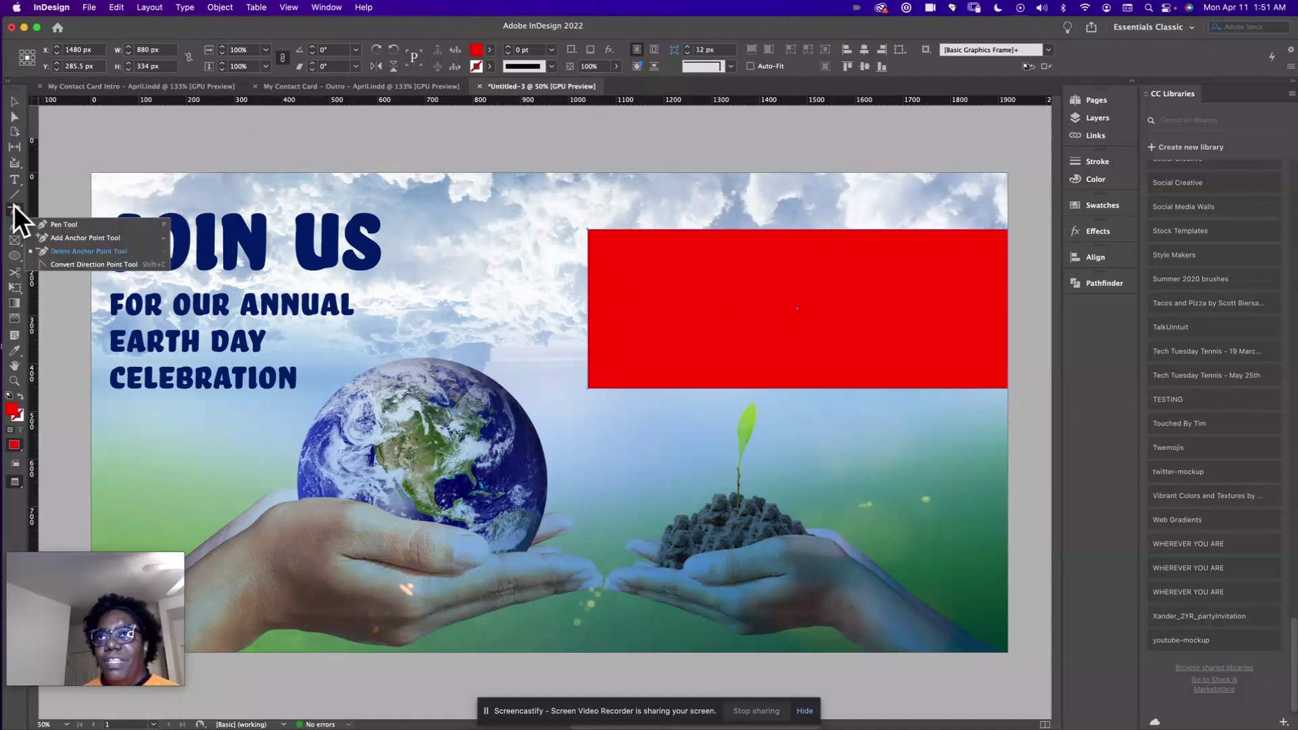
pyautogui.click(55, 238)
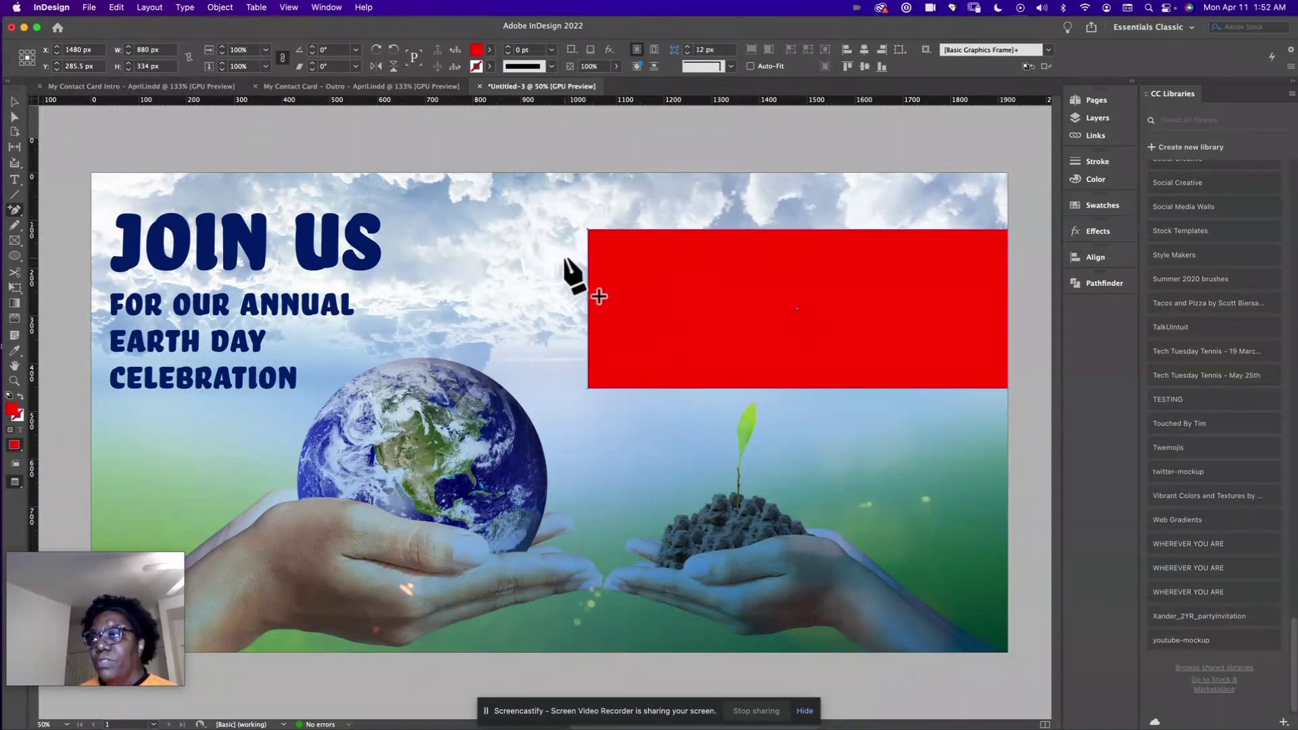
pyautogui.click(15, 117)
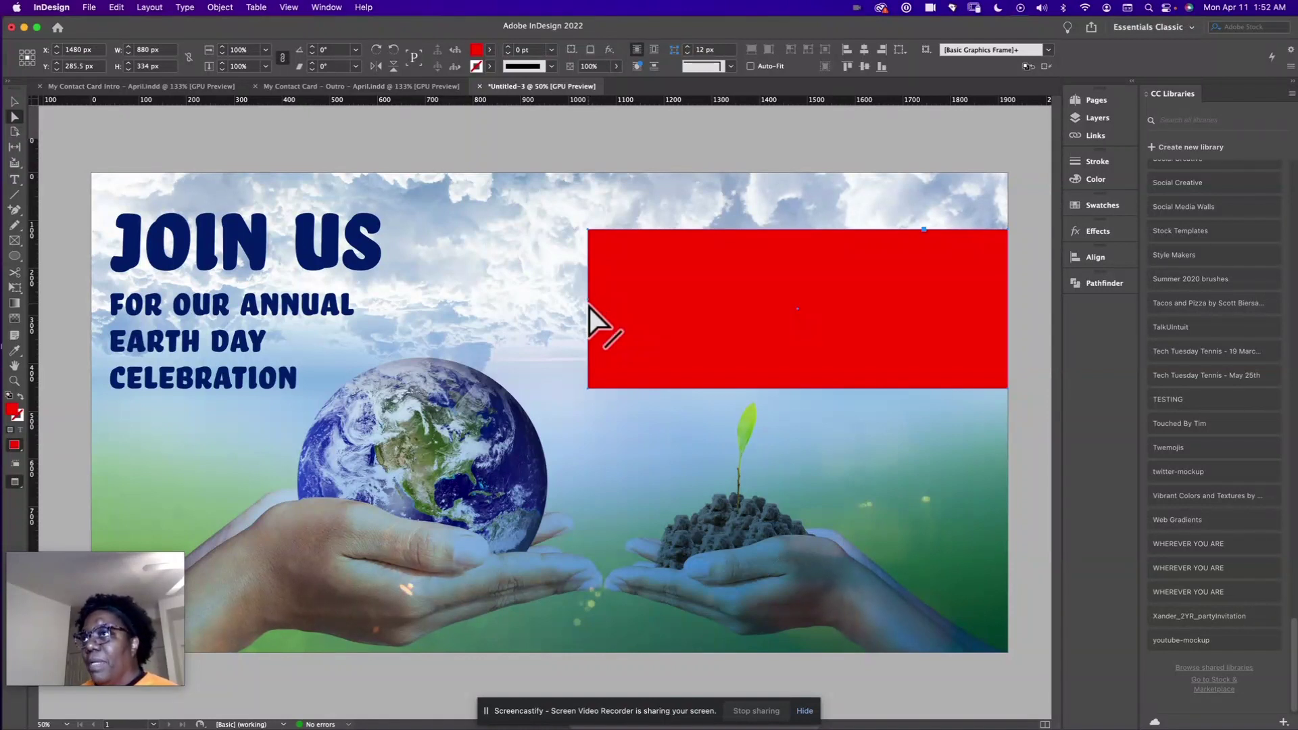
pyautogui.click(593, 306)
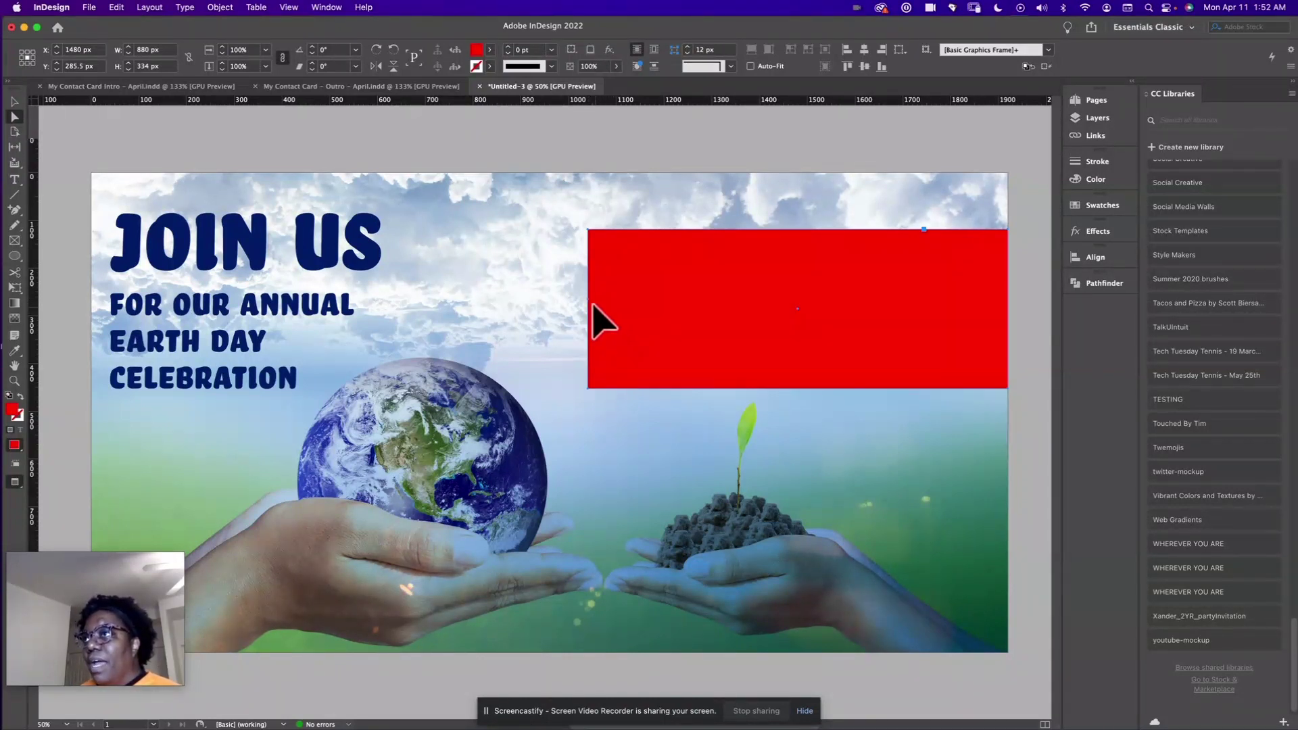
pyautogui.moveTo(590, 302); pyautogui.dragTo(537, 303)
pyautogui.press('super+z')
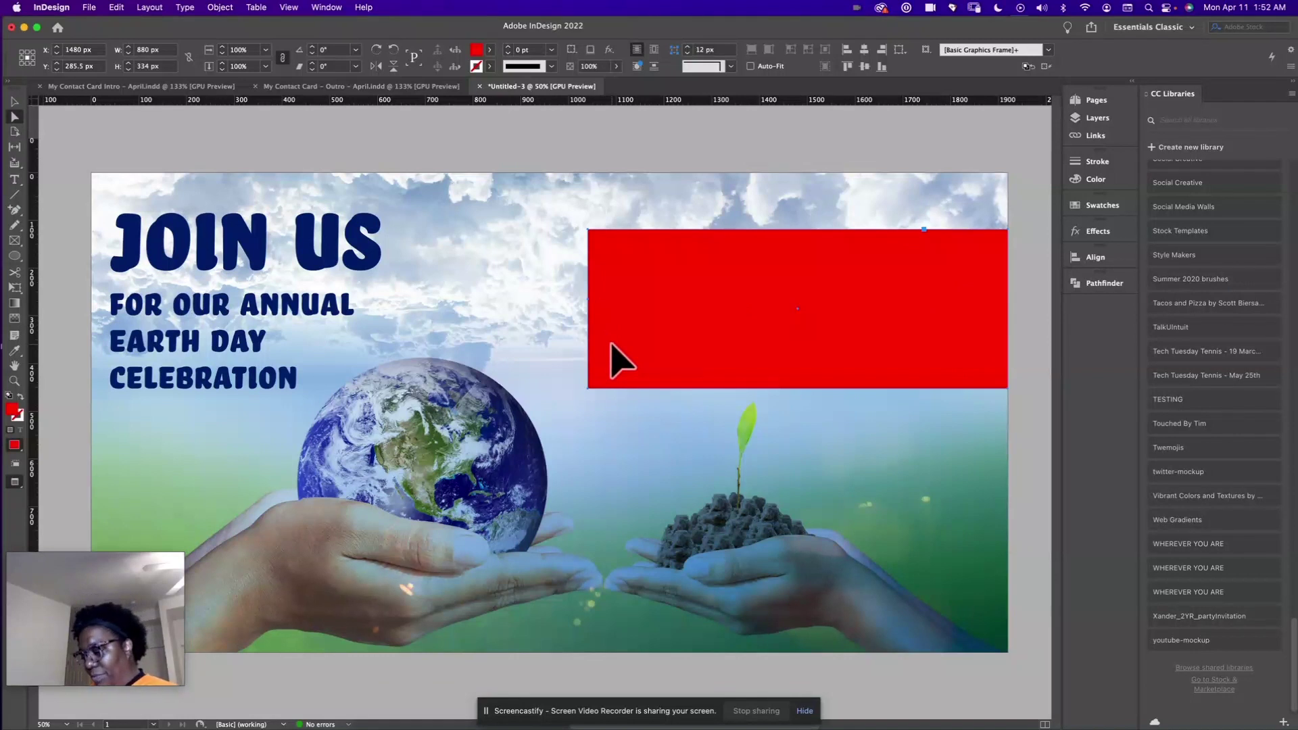
# Select the added anchor point and nudge it down the rectangle's left edge to Y 286.051 px
pyautogui.press('super+1')
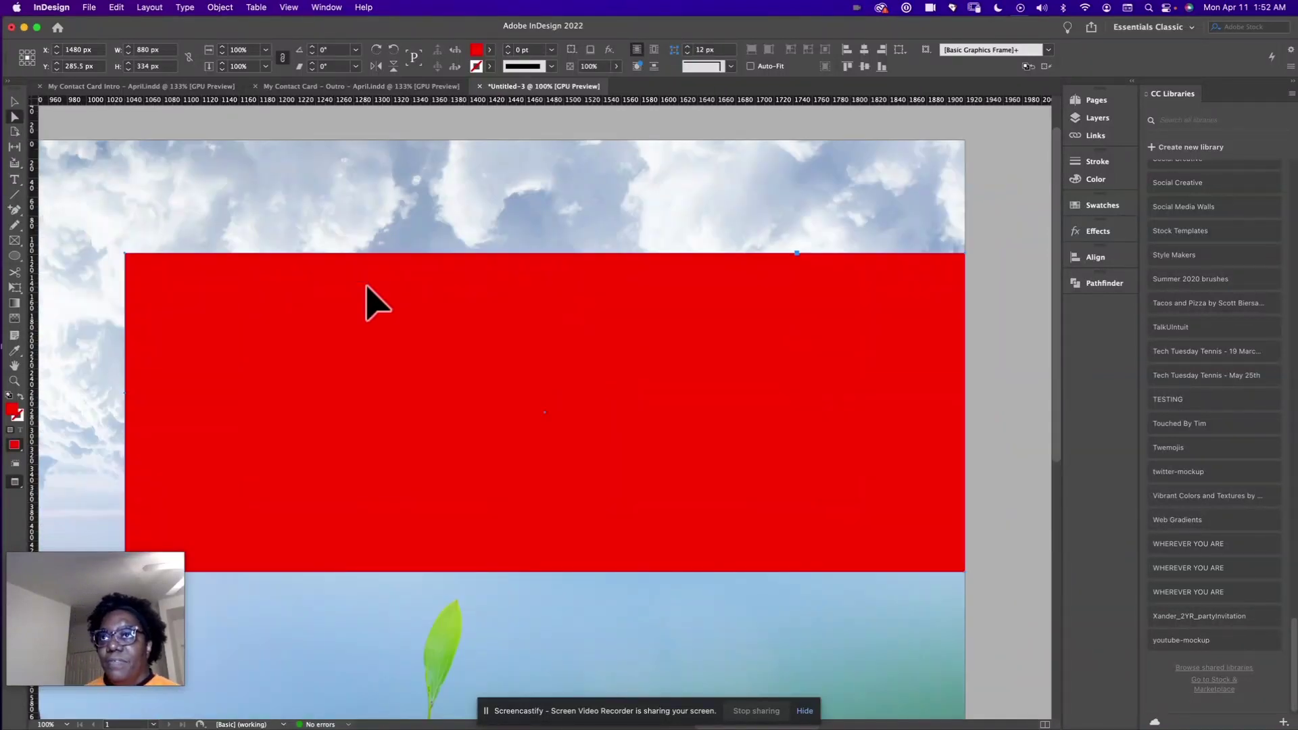
pyautogui.hscroll(-8, 368, 301)
pyautogui.scroll(-3, 369, 301)
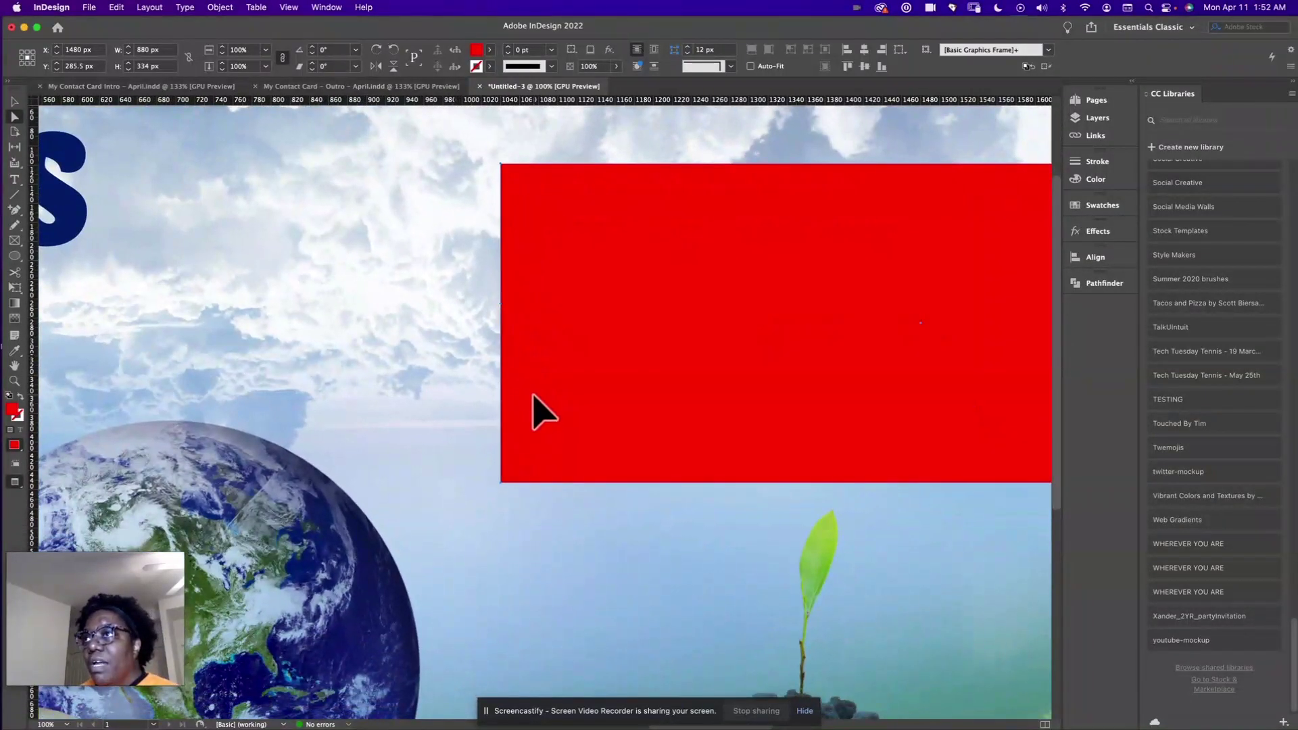
pyautogui.click(482, 304)
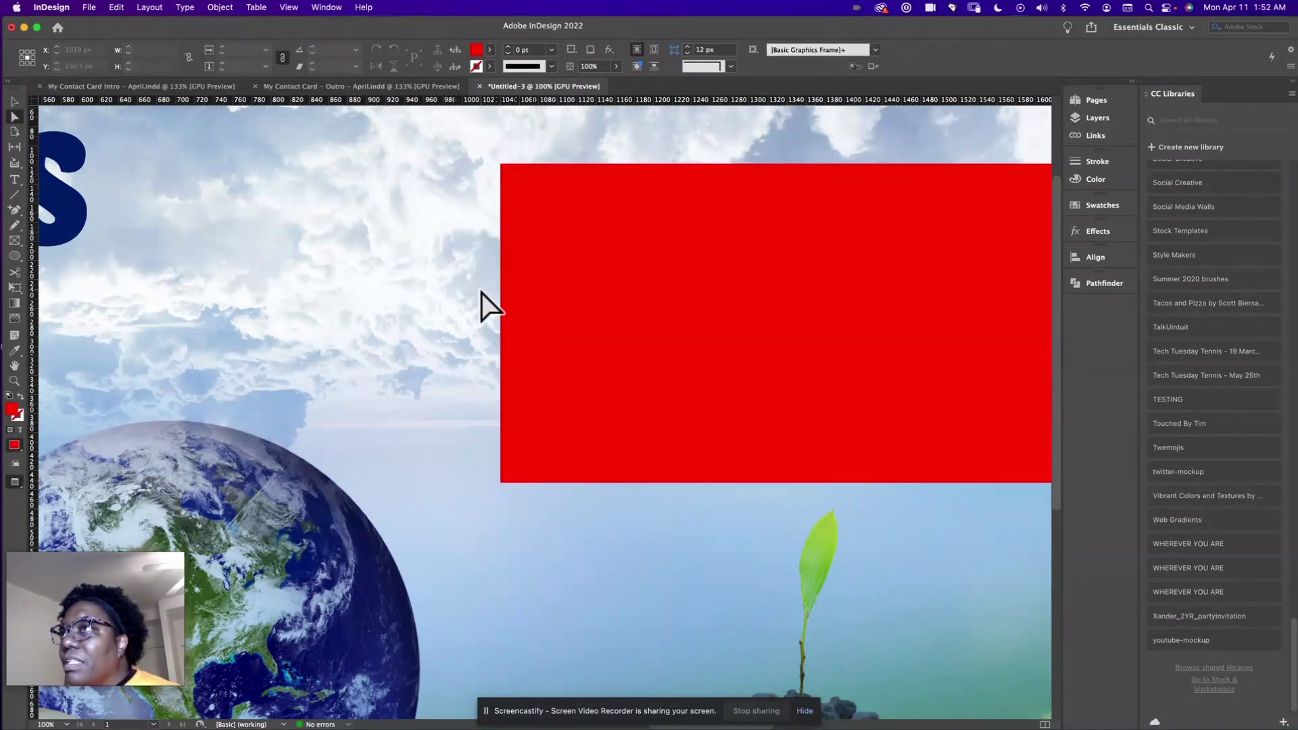
pyautogui.moveTo(518, 333); pyautogui.dragTo(519, 334)
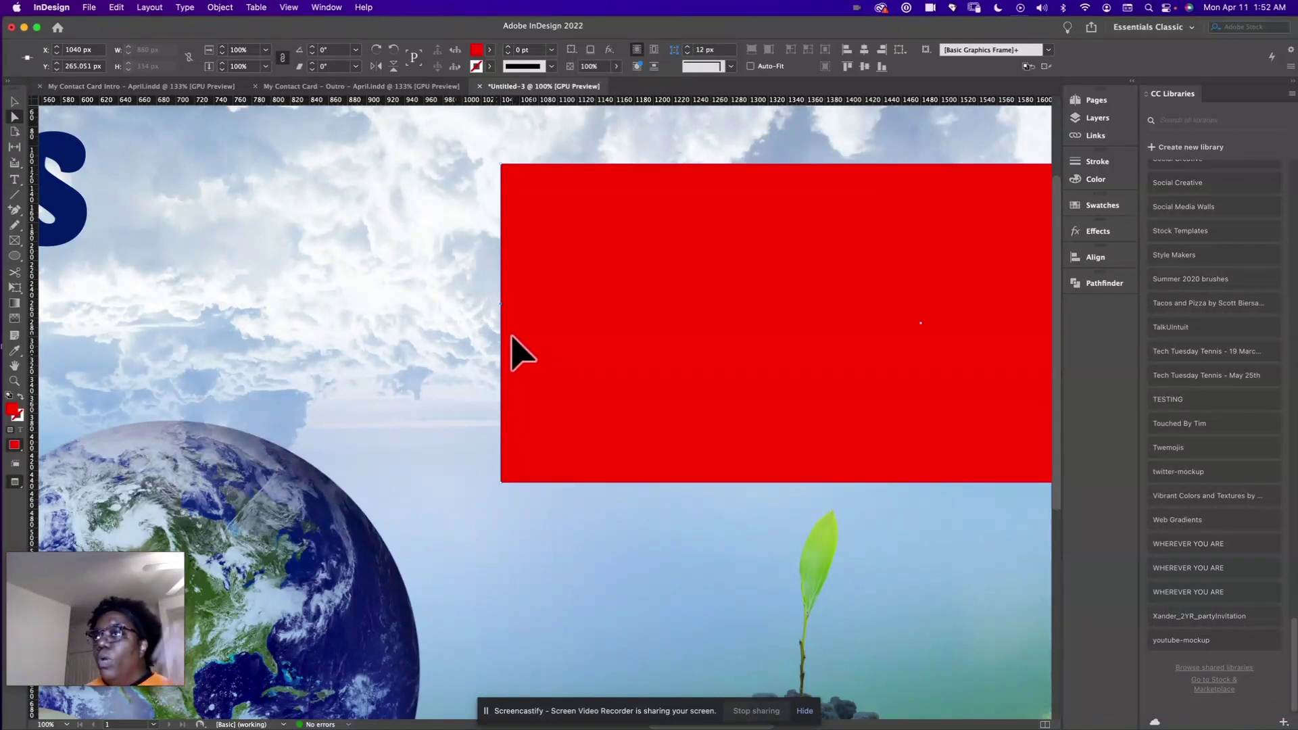
pyautogui.click(502, 324)
pyautogui.press('Down')
pyautogui.press('Down')
pyautogui.press('Down')
pyautogui.press('Down')
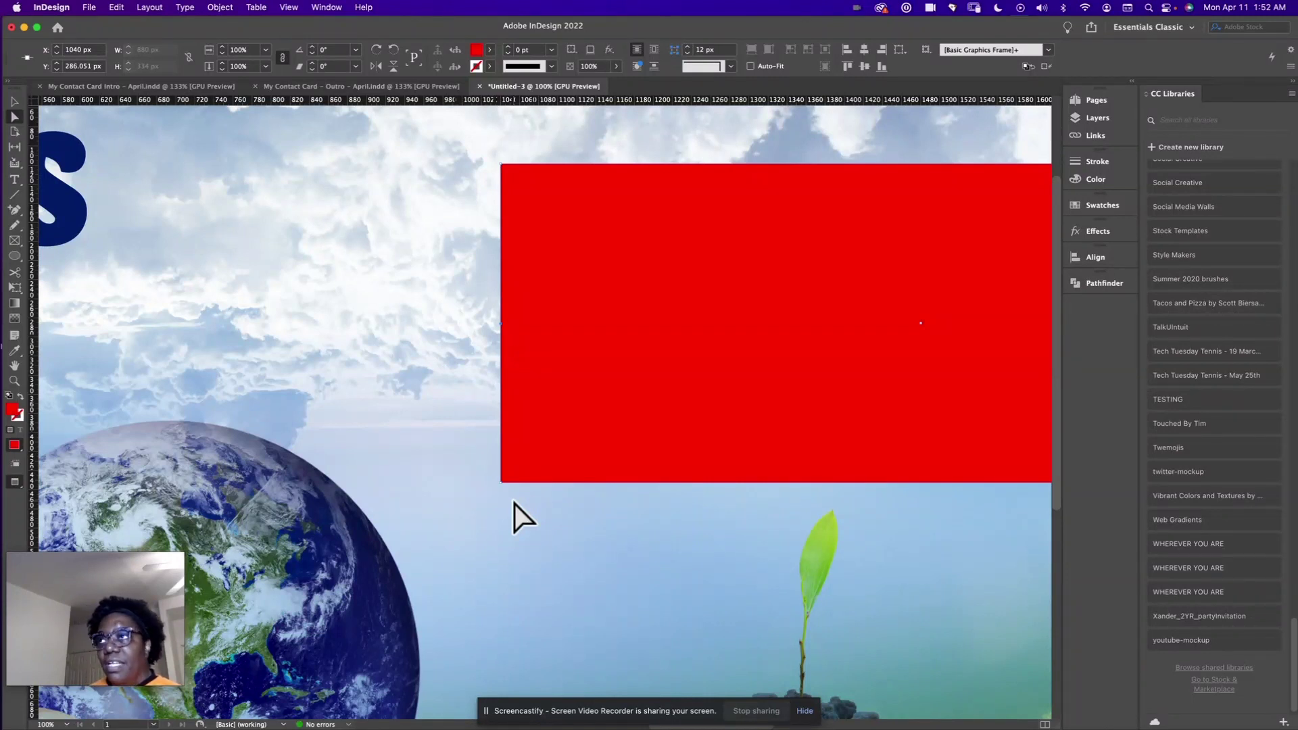
# Nudge the anchor point inward to X 1149 px to form a V-shaped banner notch
pyautogui.press('Right')
pyautogui.press('Right')
pyautogui.press('Right')
pyautogui.press('Right')
pyautogui.press('Right')
pyautogui.press('Right')
pyautogui.press('Right')
pyautogui.press('Right')
pyautogui.press('Right')
pyautogui.press('Right')
pyautogui.press('Right')
pyautogui.press('Right')
pyautogui.press('Right')
pyautogui.press('Right')
pyautogui.press('Right')
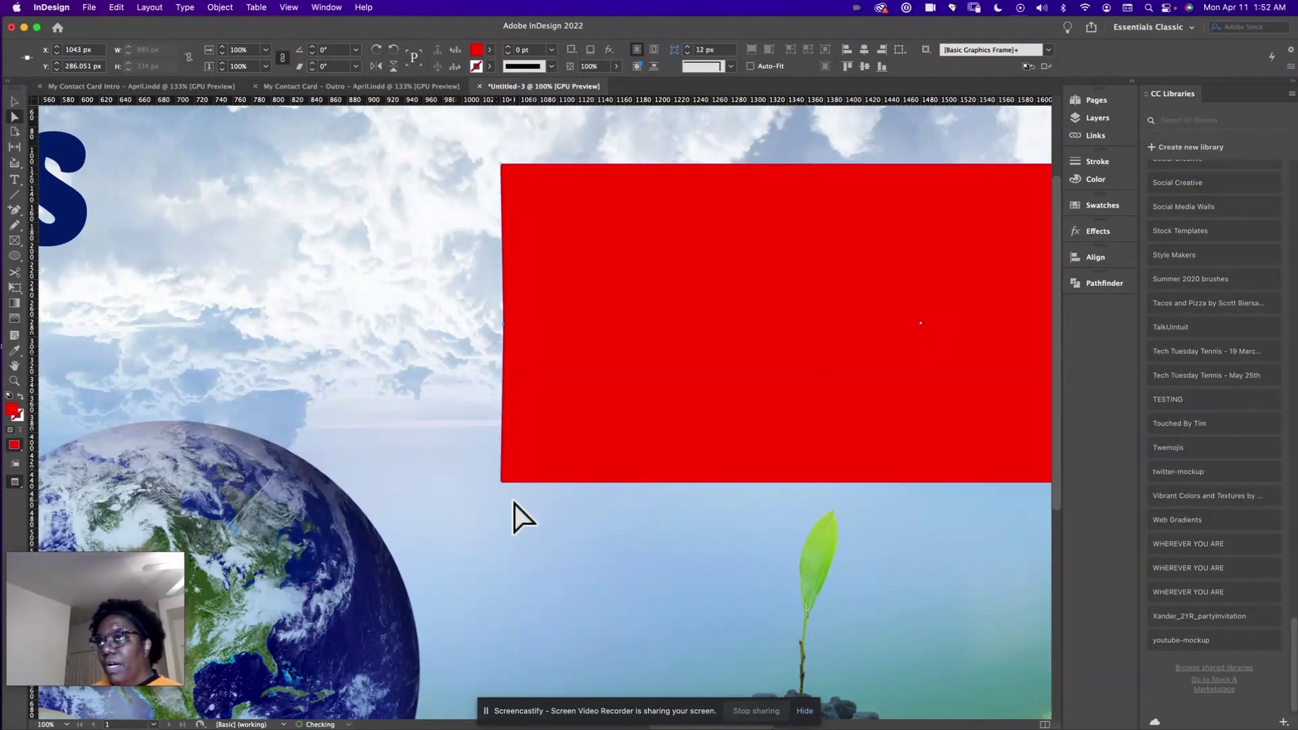
pyautogui.press('Right')
pyautogui.press('Right')
pyautogui.press('Right')
pyautogui.press('Right')
pyautogui.press('Right')
pyautogui.press('Right')
pyautogui.press('Right')
pyautogui.press('Right')
pyautogui.press('Right')
pyautogui.press('Right')
pyautogui.press('Right')
pyautogui.press('Right')
pyautogui.press('Right')
pyautogui.press('Right')
pyautogui.press('Right')
pyautogui.press('Right')
pyautogui.press('Right')
pyautogui.press('Right')
pyautogui.press('Right')
pyautogui.press('Right')
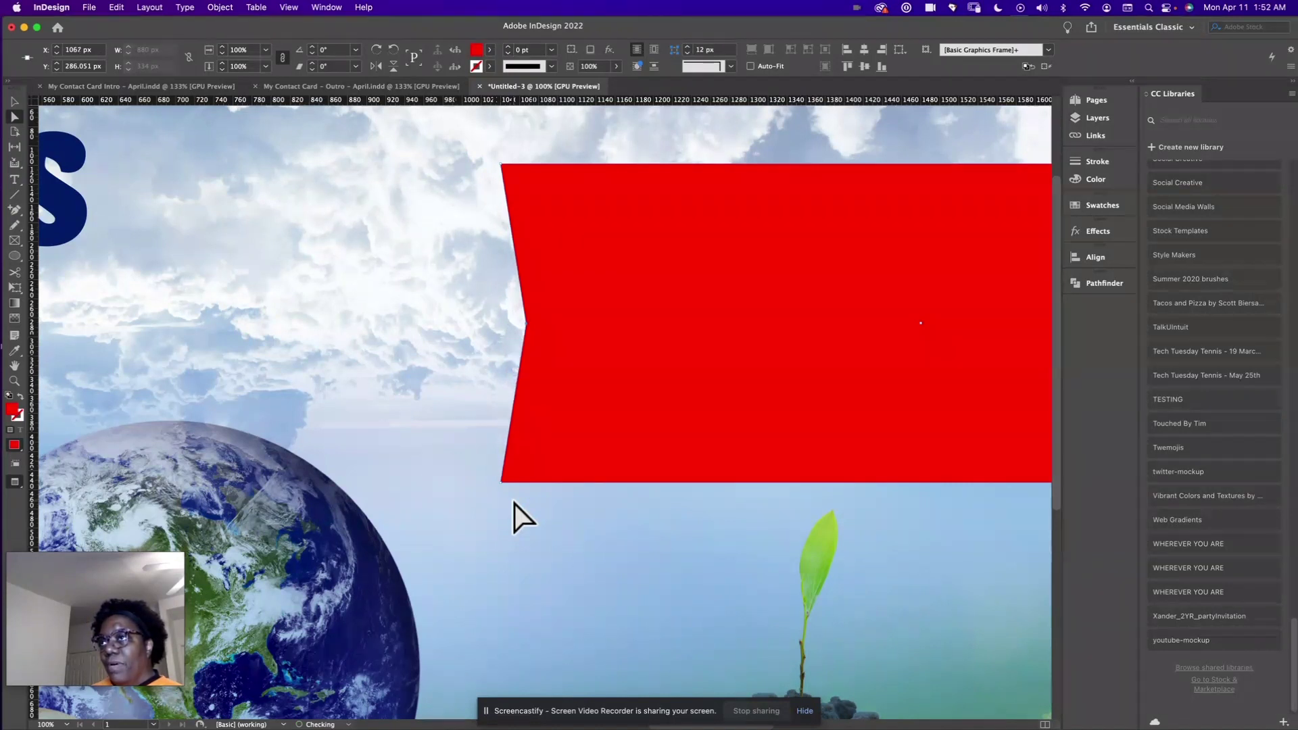
pyautogui.press('Right')
pyautogui.press('Right')
pyautogui.press('Right')
pyautogui.press('Right')
pyautogui.press('Right')
pyautogui.press('Right')
pyautogui.press('Right')
pyautogui.press('Right')
pyautogui.press('Right')
pyautogui.press('Right')
pyautogui.press('Right')
pyautogui.press('Right')
pyautogui.press('Right')
pyautogui.press('Right')
pyautogui.press('Right')
pyautogui.press('Right')
pyautogui.press('Right')
pyautogui.press('Right')
pyautogui.press('Right')
pyautogui.press('Right')
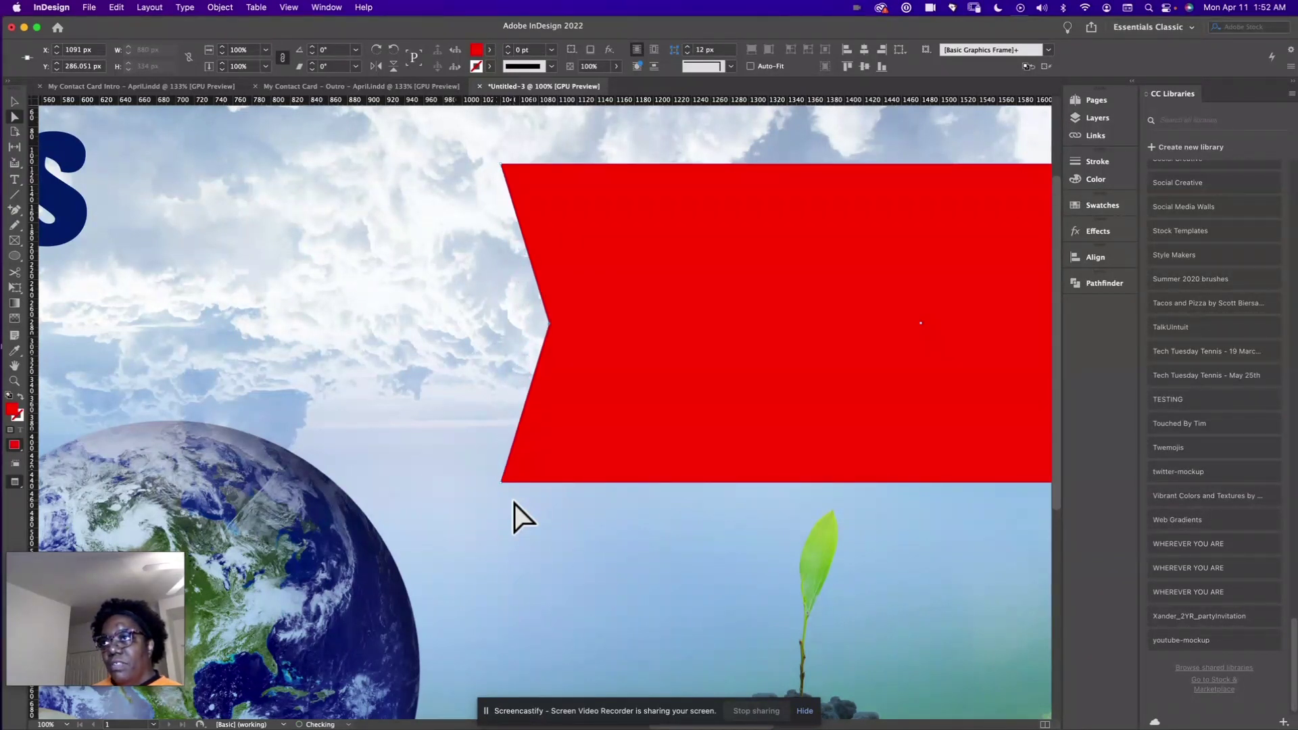
pyautogui.press('Right')
pyautogui.press('Right')
pyautogui.press('Right')
pyautogui.press('Right')
pyautogui.press('Right')
pyautogui.press('Right')
pyautogui.press('Right')
pyautogui.press('Right')
pyautogui.press('Right')
pyautogui.press('Right')
pyautogui.press('Right')
pyautogui.press('Right')
pyautogui.press('Right')
pyautogui.press('Right')
pyautogui.press('Right')
pyautogui.press('Right')
pyautogui.press('Right')
pyautogui.press('Right')
pyautogui.press('Right')
pyautogui.press('Right')
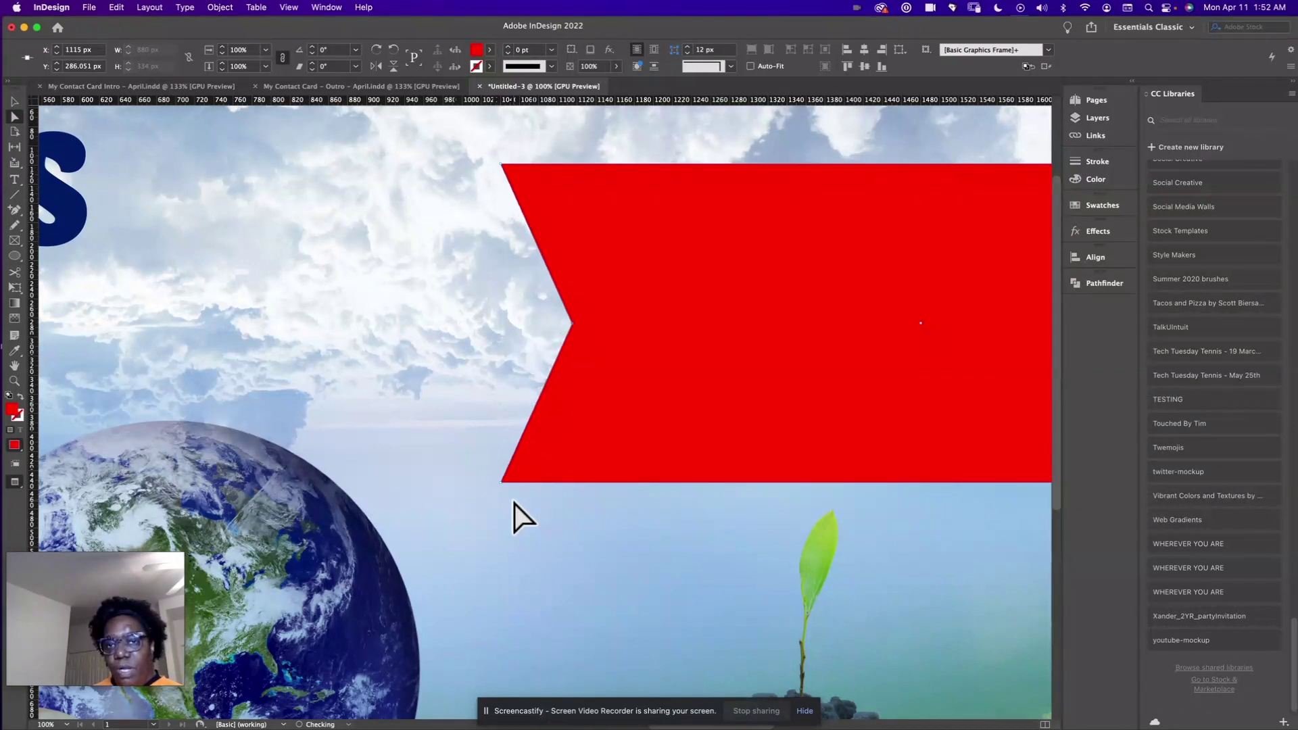
pyautogui.press('Right')
pyautogui.press('Right')
pyautogui.press('Right')
pyautogui.press('Right')
pyautogui.press('Right')
pyautogui.press('Right')
pyautogui.press('Right')
pyautogui.press('Right')
pyautogui.press('Right')
pyautogui.press('Right')
pyautogui.press('Right')
pyautogui.press('Right')
pyautogui.press('Right')
pyautogui.press('Right')
pyautogui.press('Right')
pyautogui.press('Right')
pyautogui.press('Right')
pyautogui.press('Right')
pyautogui.press('Right')
pyautogui.press('Right')
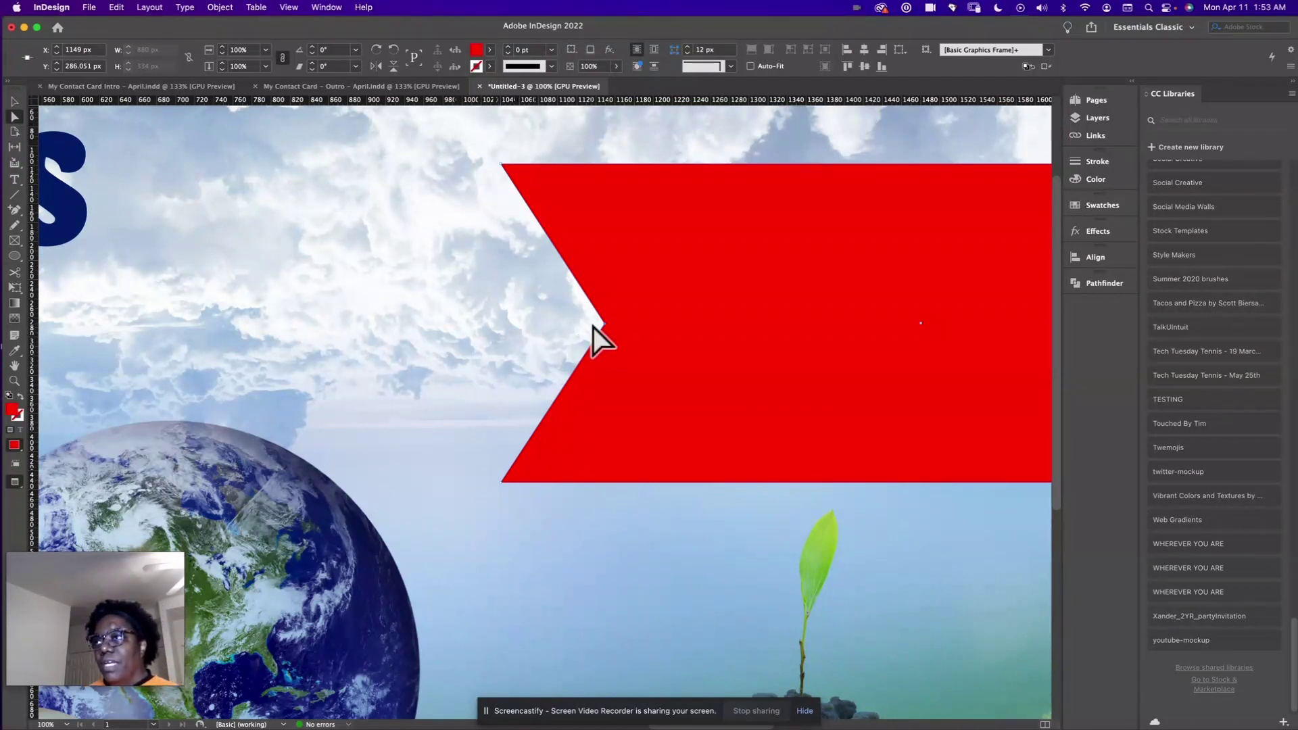
# Remove the notch's anchor point with the Delete Anchor Point tool to restore the plain rectangle
pyautogui.click(13, 209)
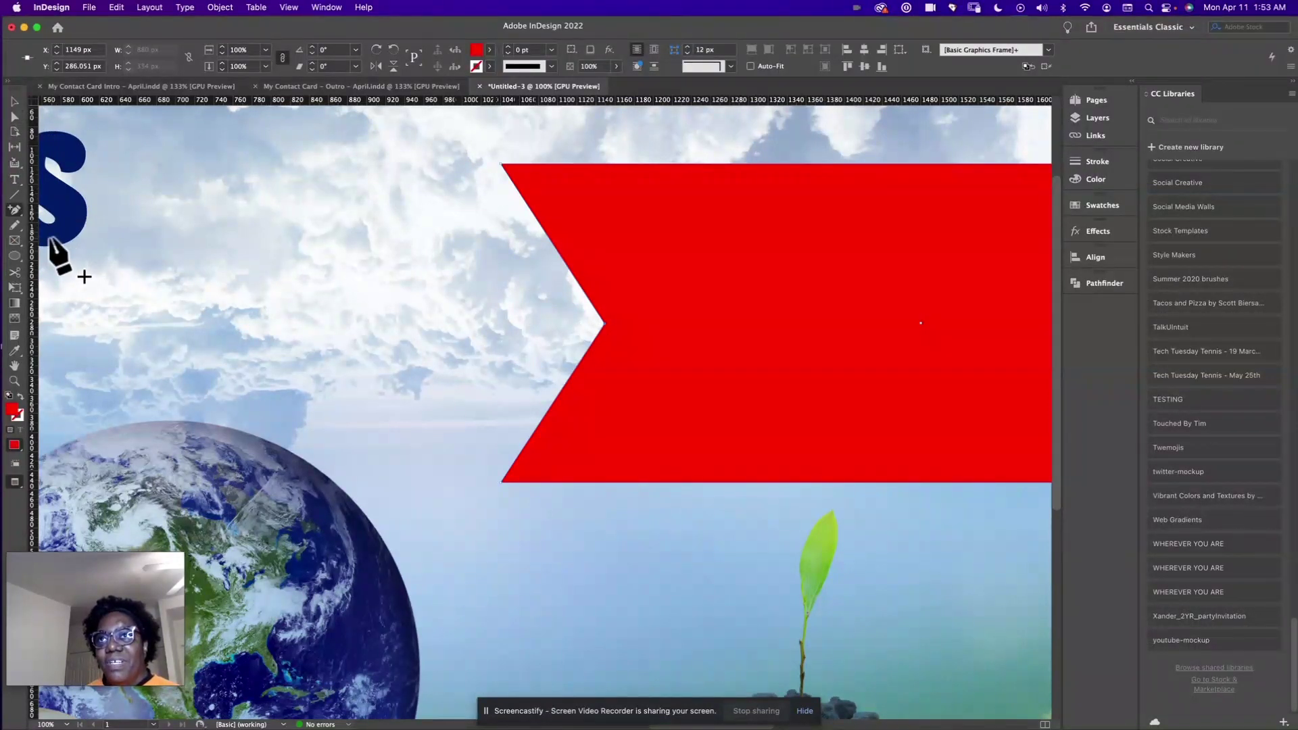
pyautogui.click(17, 212)
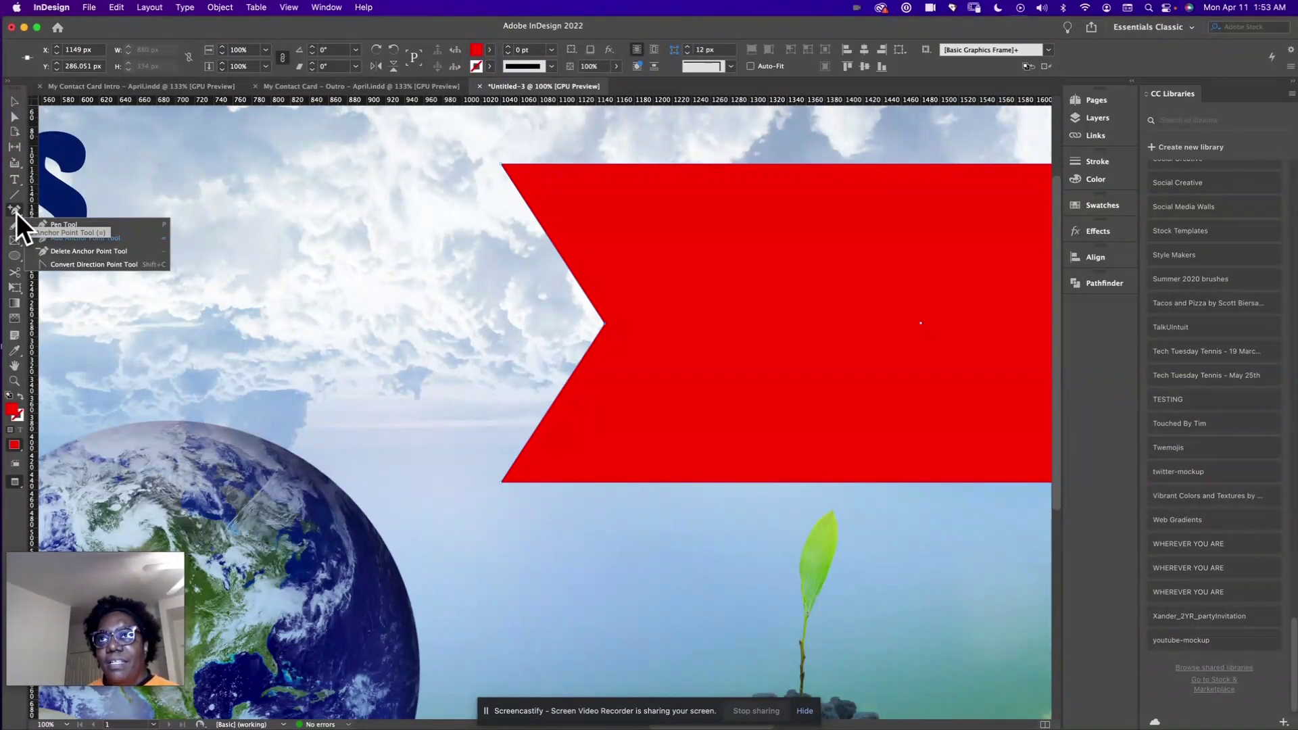
pyautogui.click(51, 250)
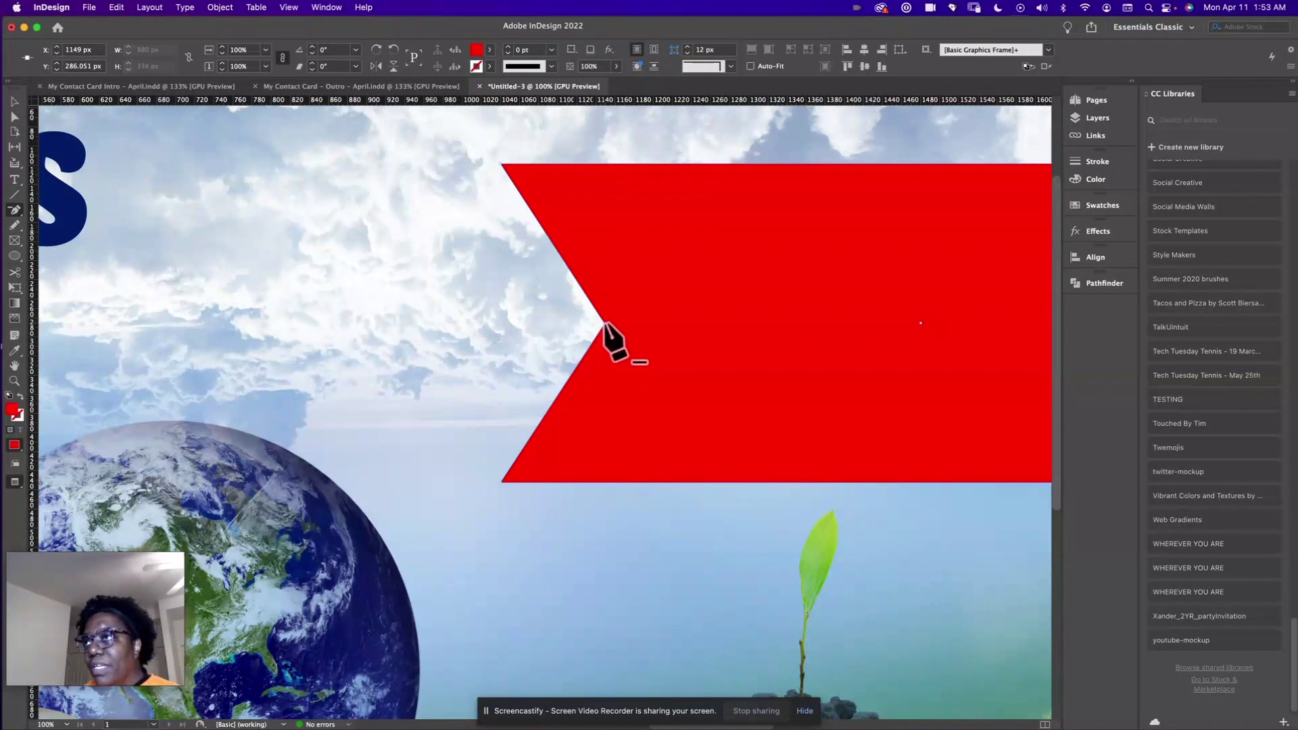
pyautogui.click(603, 324)
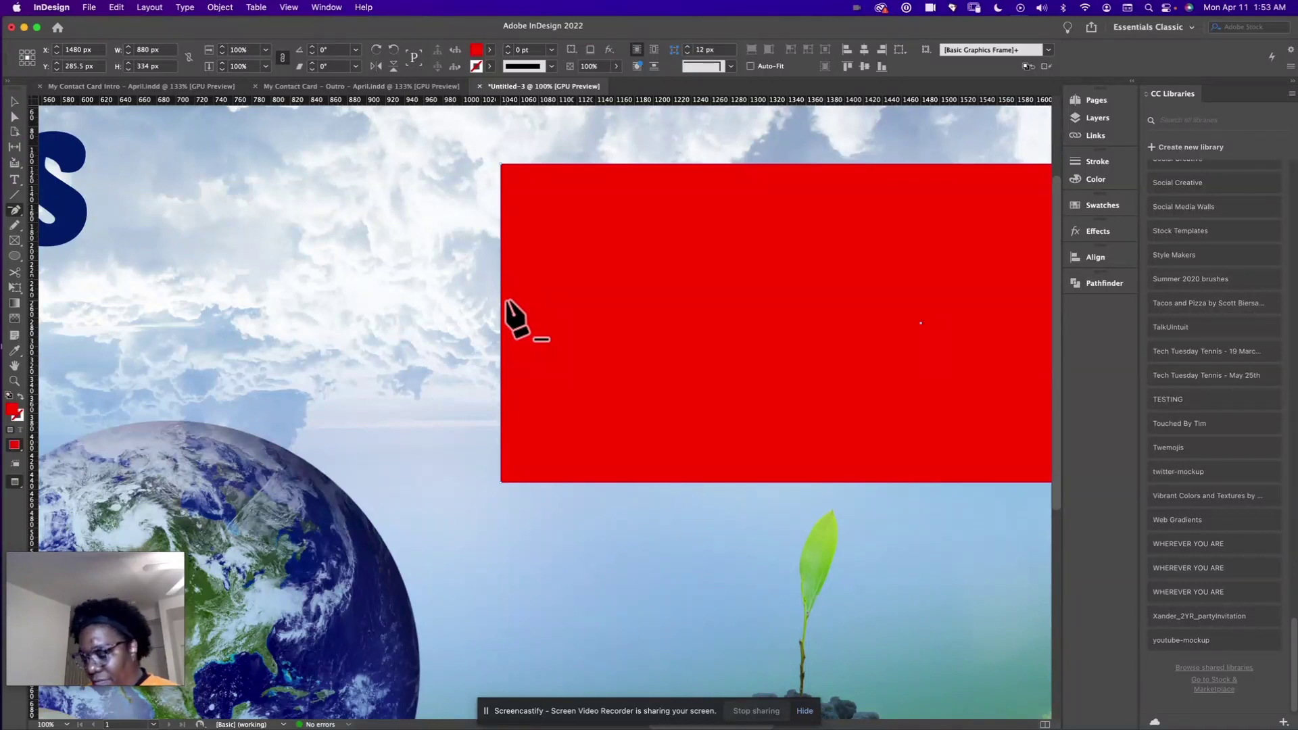
# Select the red rectangle and delete it from behind the event details
pyautogui.press('super+0')
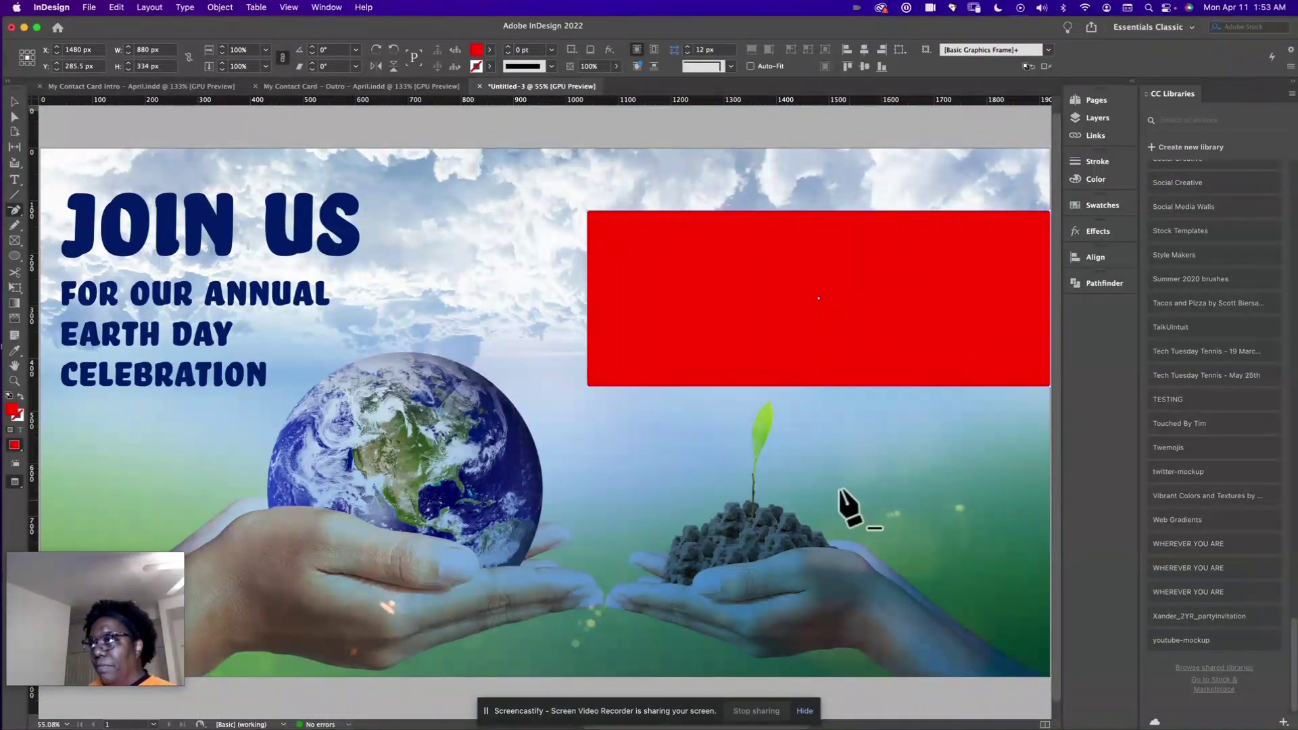
pyautogui.click(14, 103)
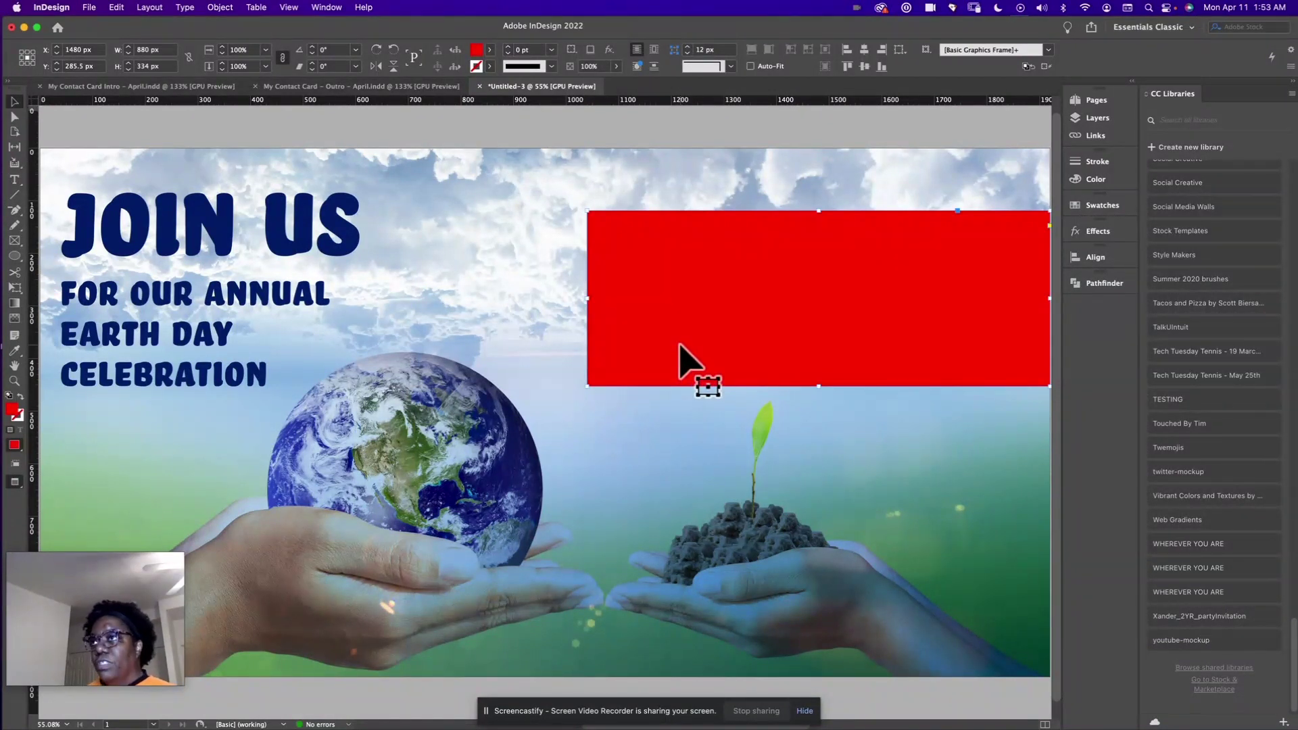
pyautogui.press('Delete')
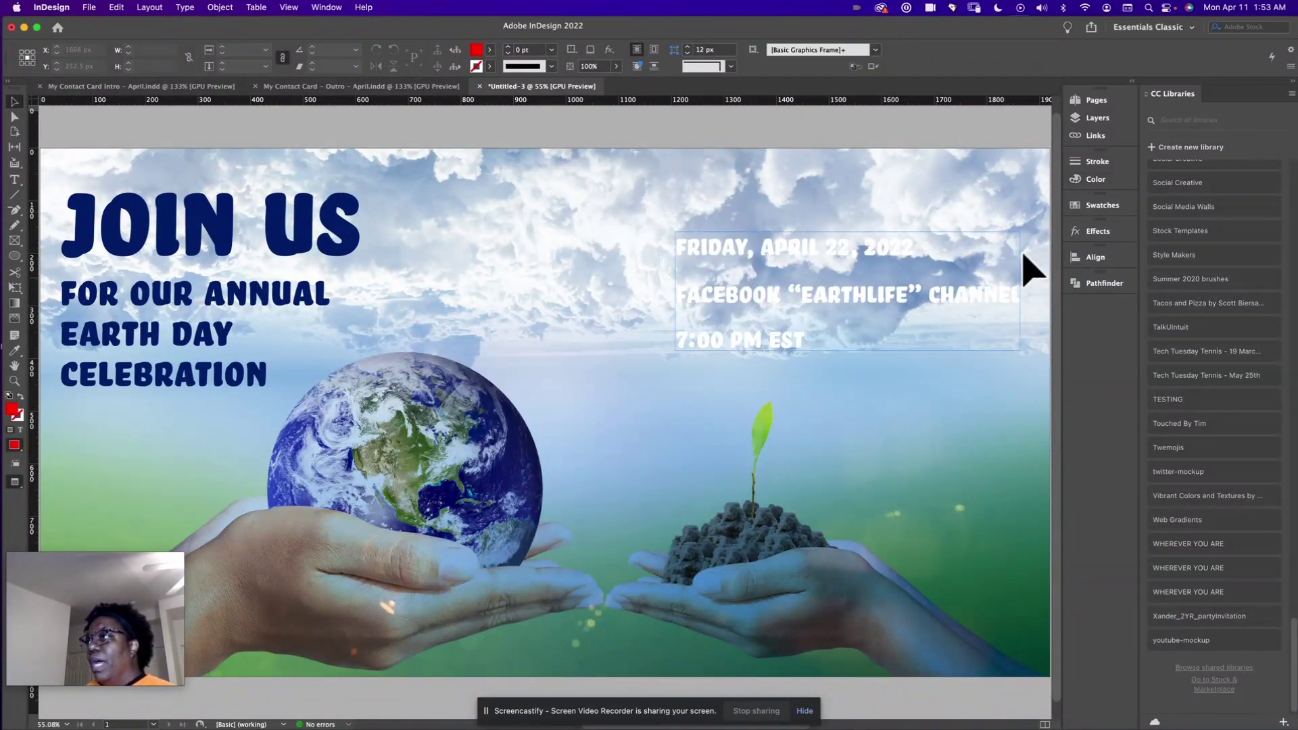
# Preview the notched polygon banner behind the event details, hide it, and show the wavy flag path instead
pyautogui.click(1109, 117)
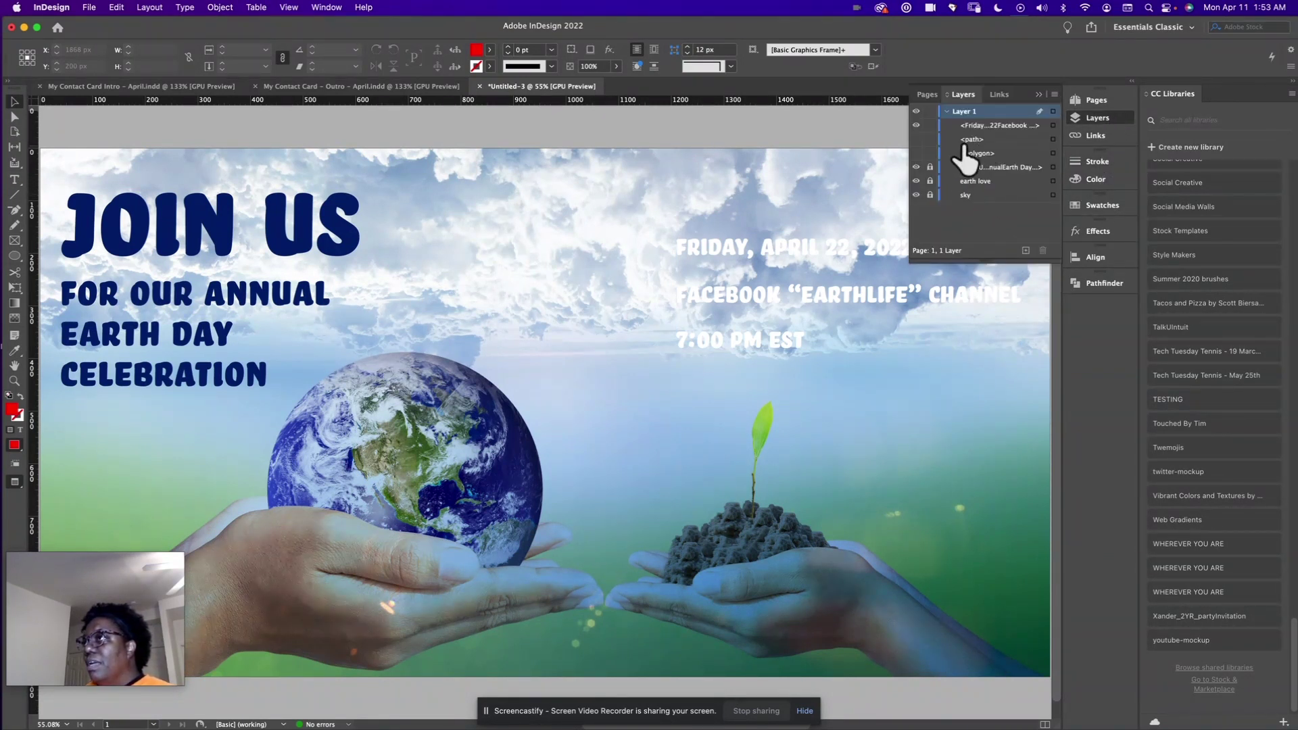
pyautogui.click(918, 154)
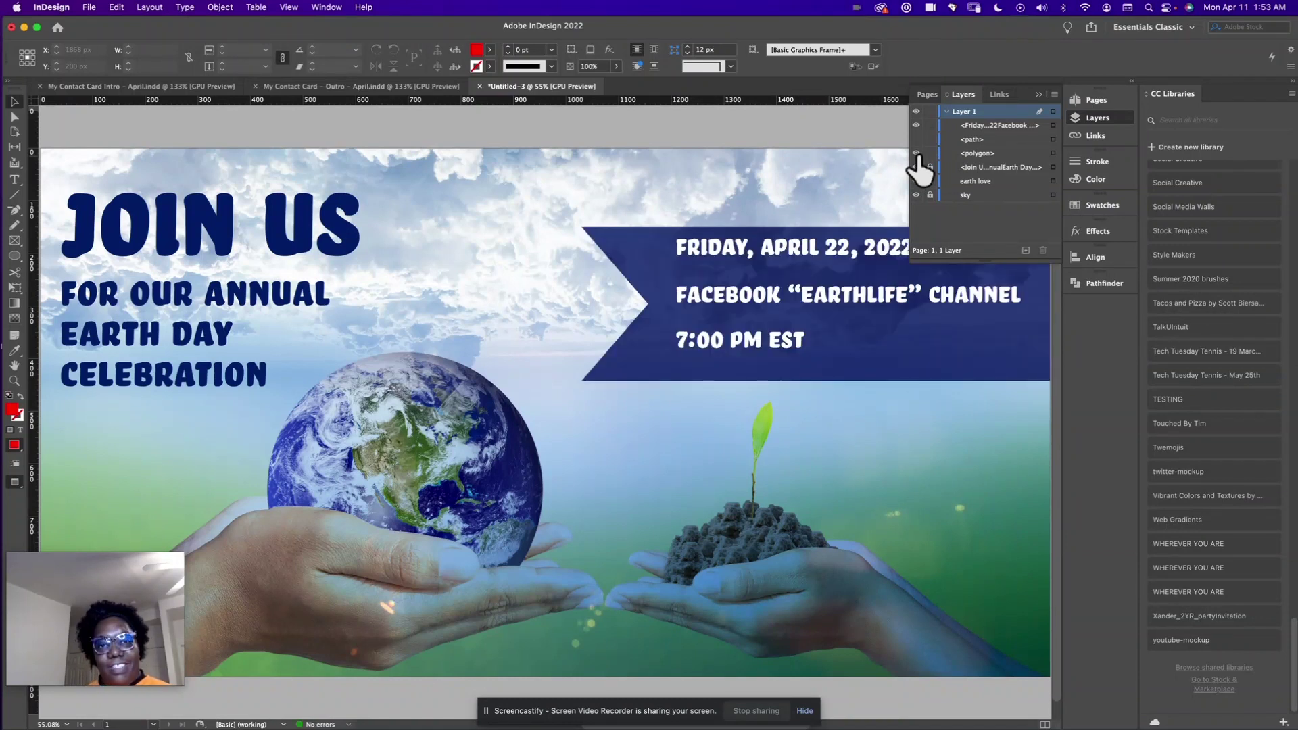
pyautogui.click(917, 153)
pyautogui.click(916, 139)
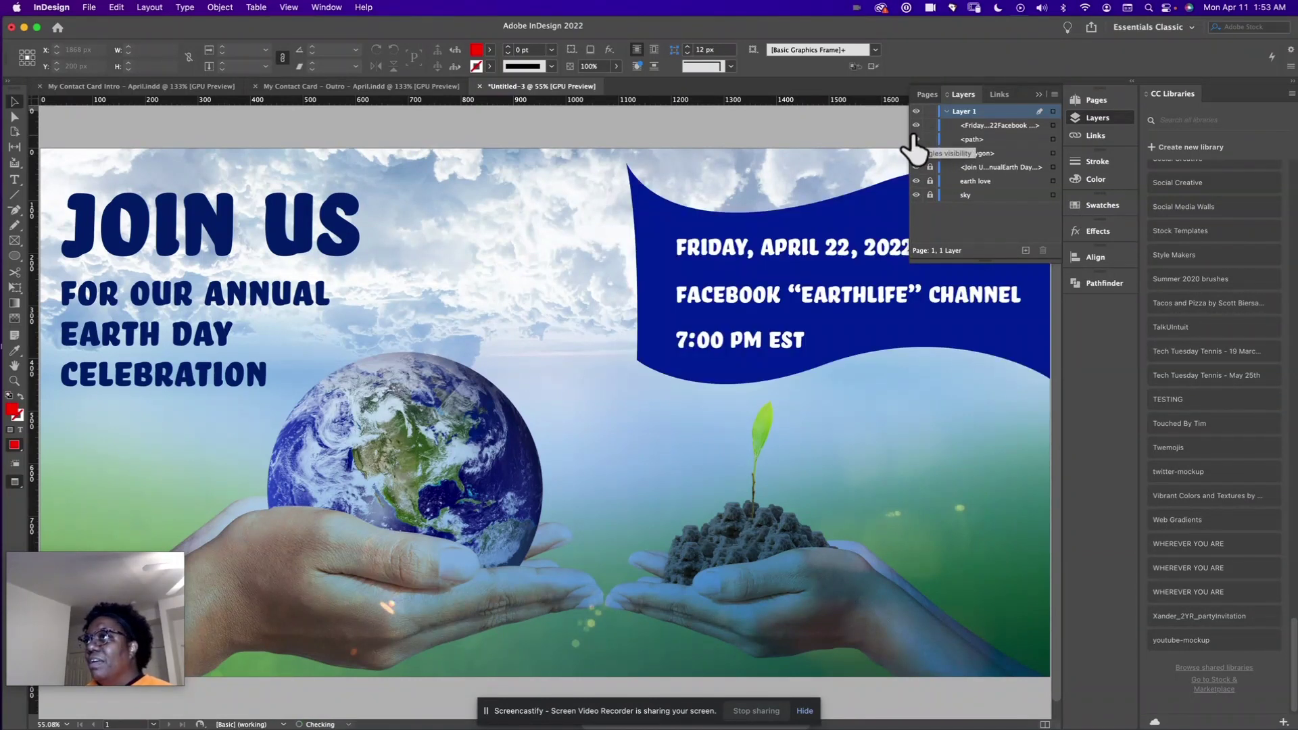
# Select the wavy blue flag shape behind the event details
pyautogui.hscroll(4, 695, 271)
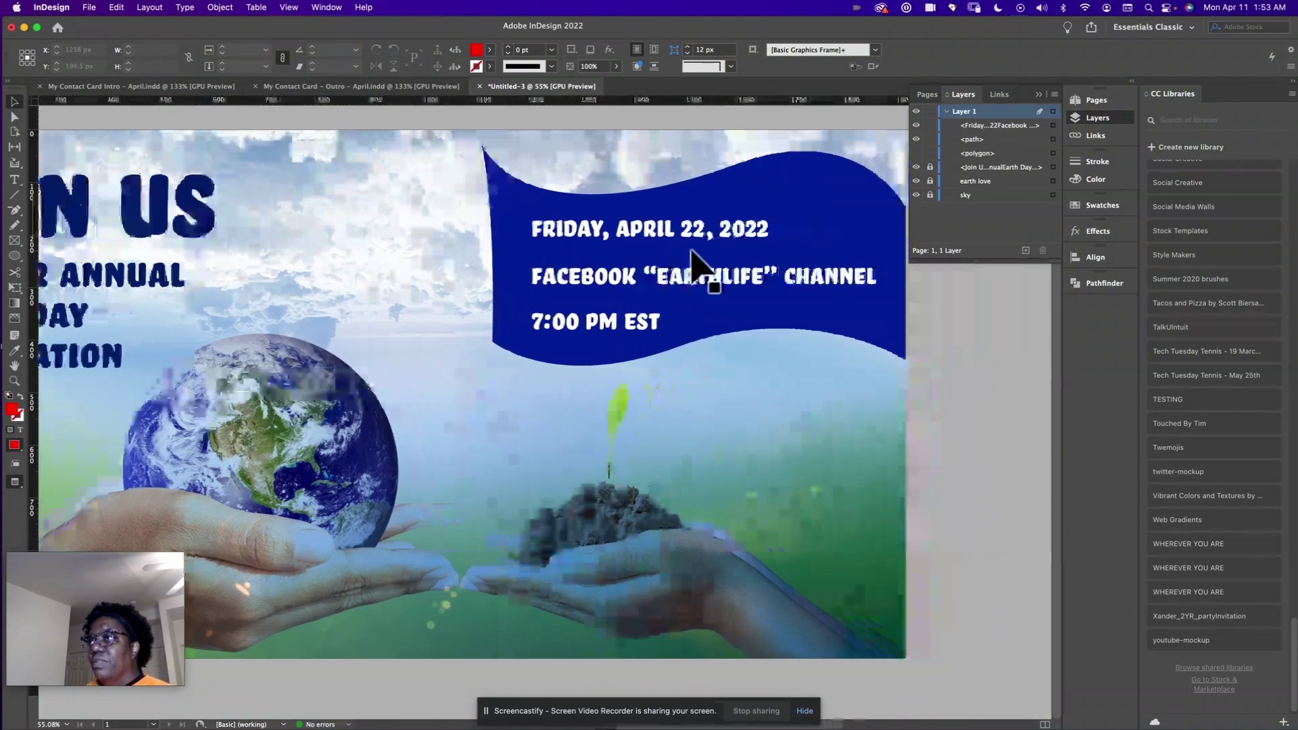
pyautogui.hscroll(5, 692, 250)
pyautogui.click(634, 199)
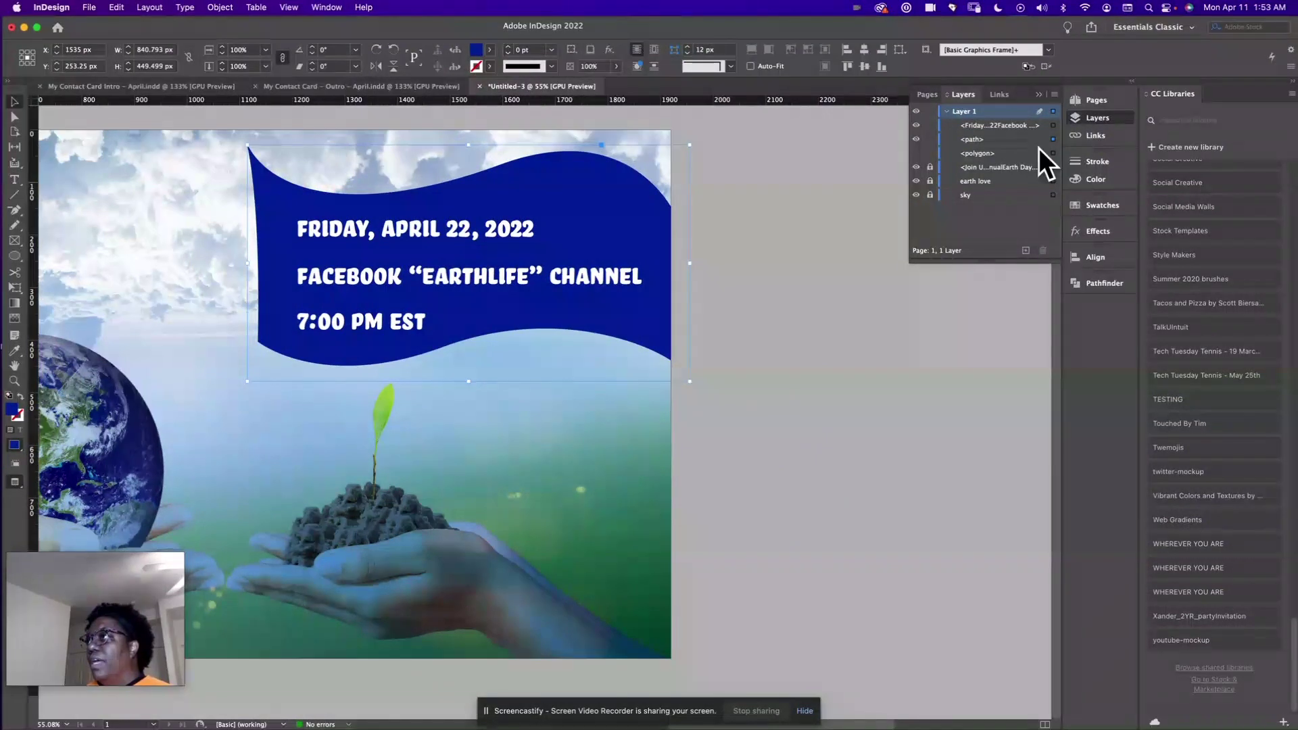
# Set the wavy flag shape's blending mode to Multiply at object level
pyautogui.click(1039, 93)
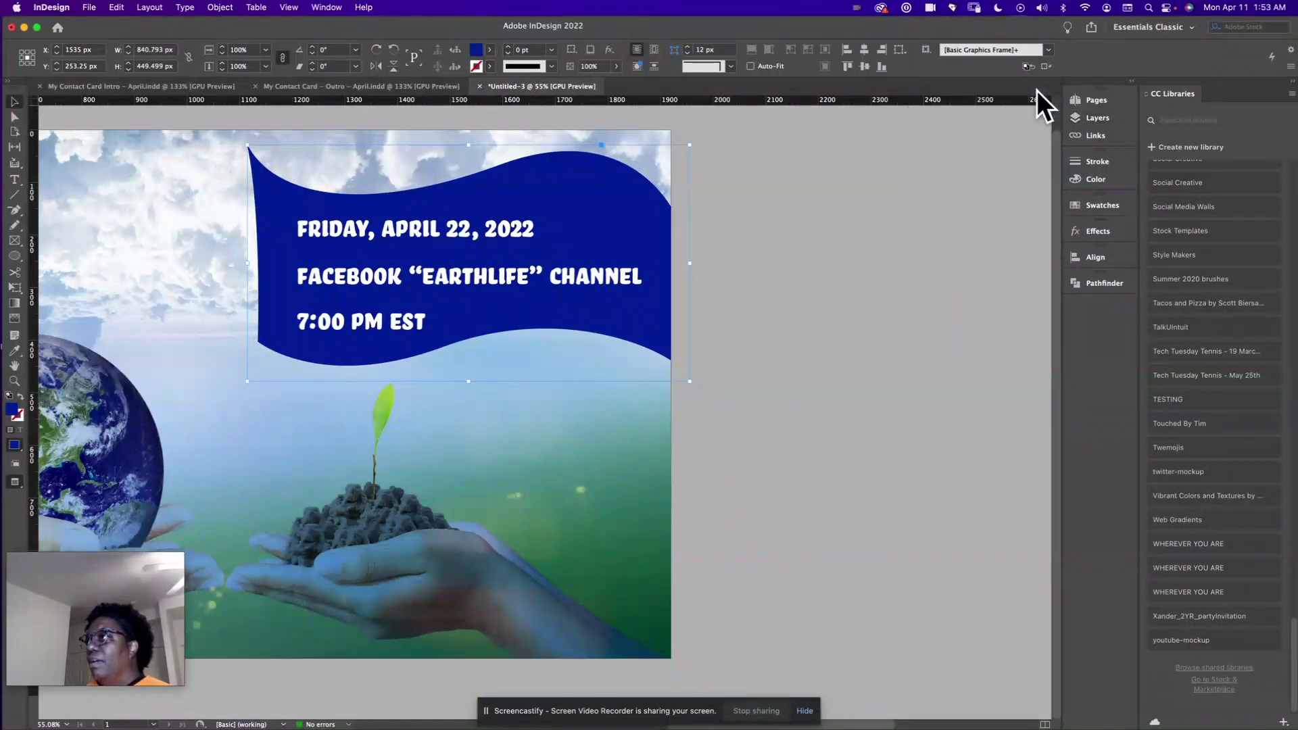
pyautogui.click(1102, 229)
pyautogui.click(970, 243)
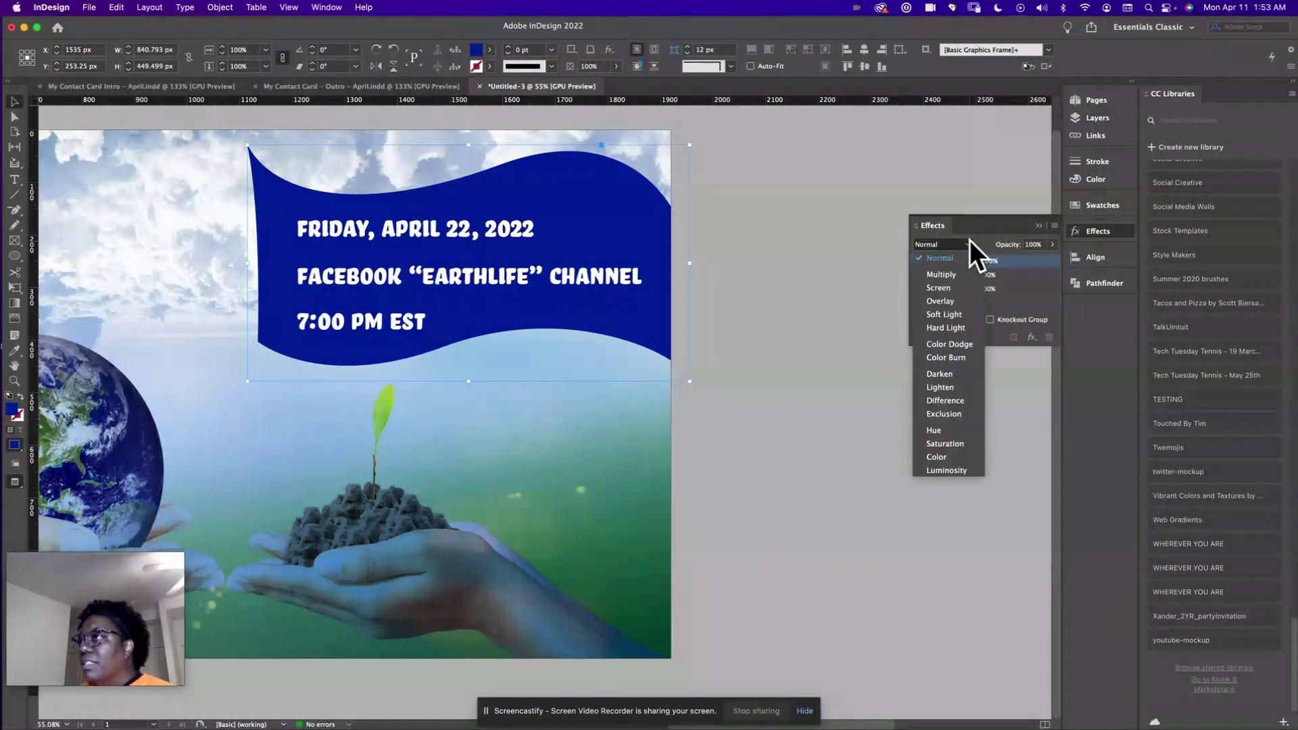
pyautogui.click(954, 276)
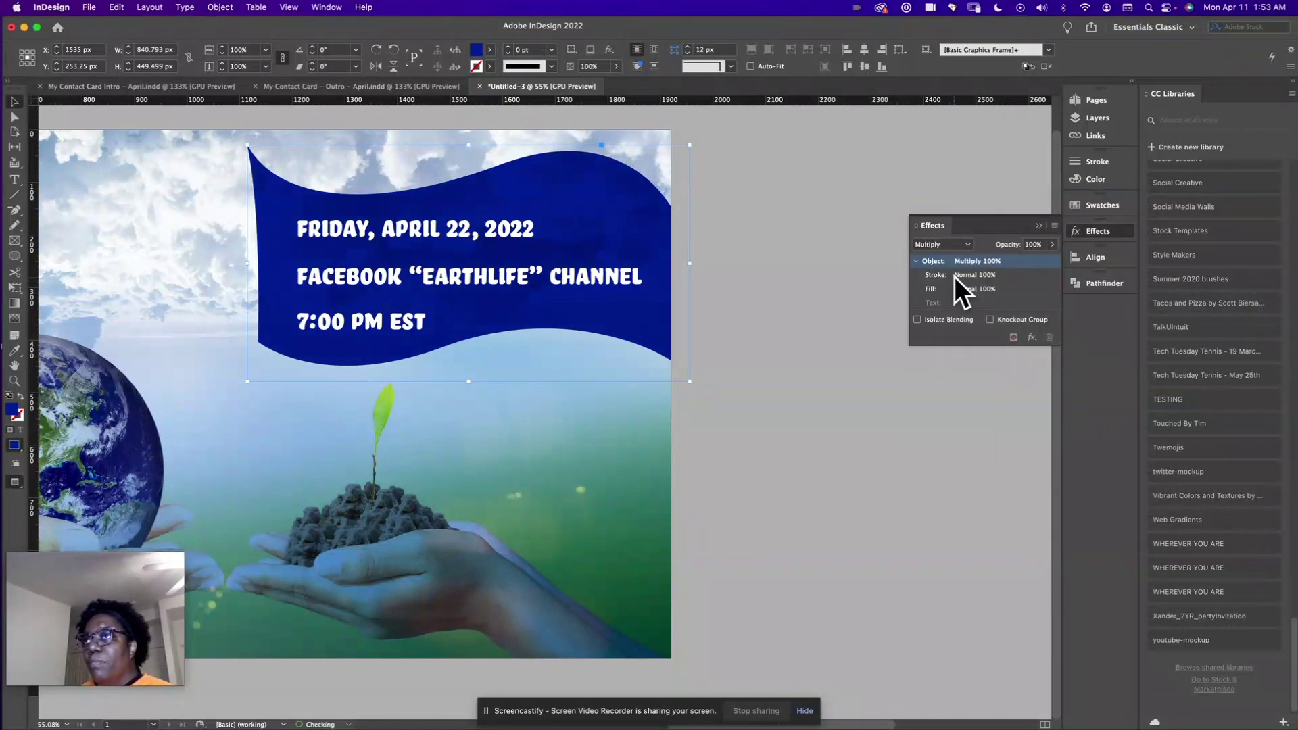
pyautogui.hscroll(-8, 796, 277)
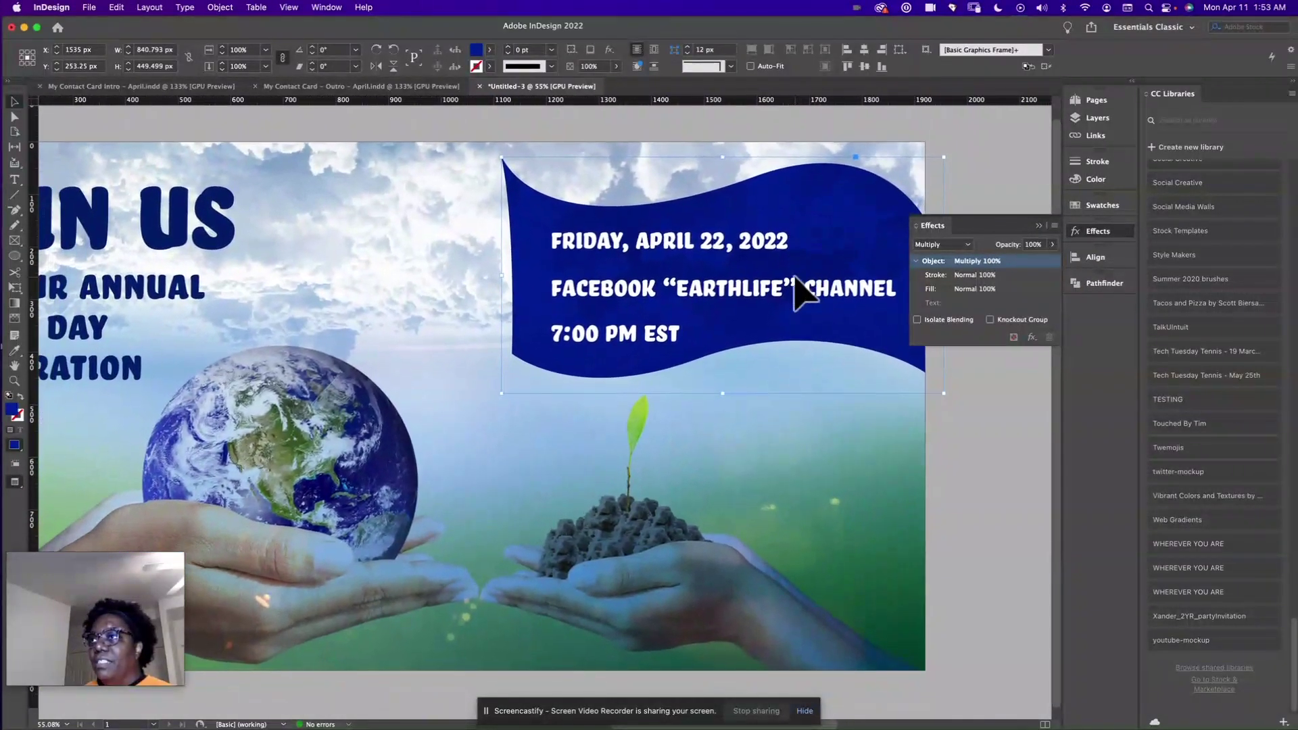
# Deselect the flag and preview the whole invitation in full-screen presentation mode, returning to the normal editing view
pyautogui.click(992, 534)
pyautogui.hscroll(5, 992, 534)
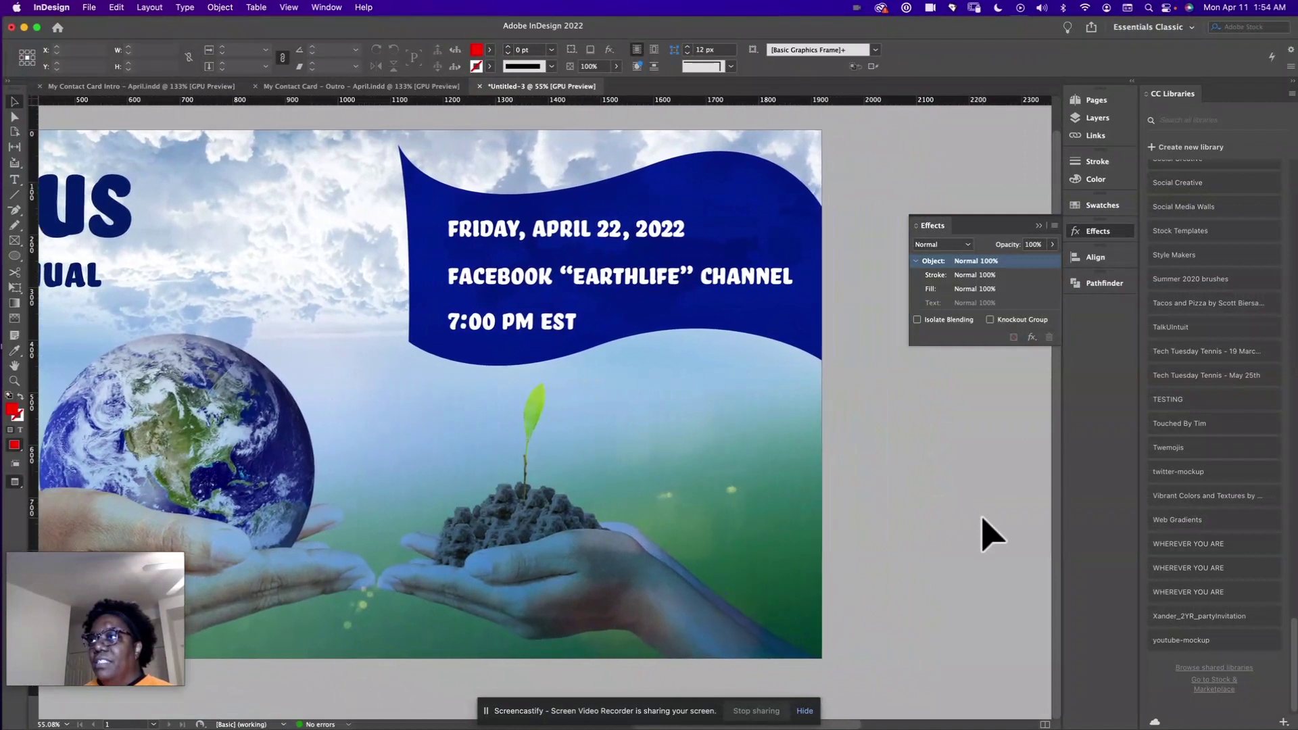
pyautogui.hscroll(-6, 992, 535)
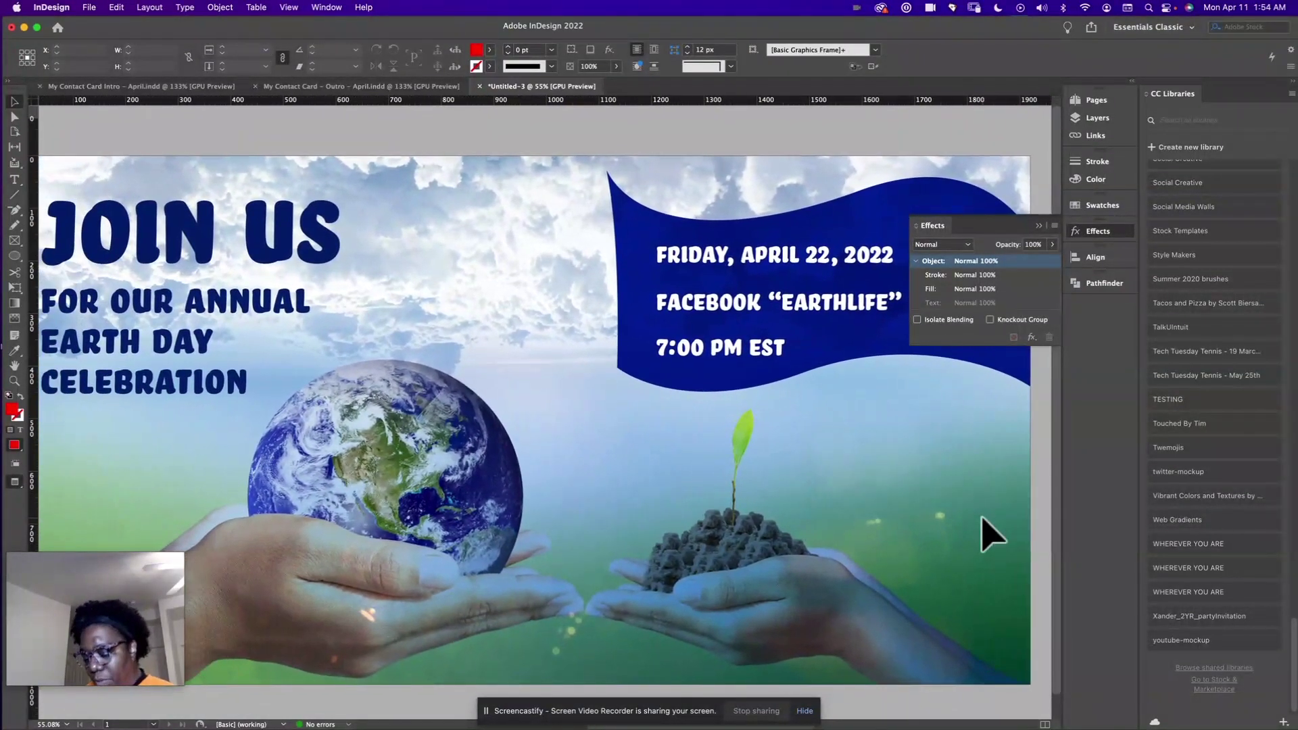
pyautogui.hotkey('shift', 'w')
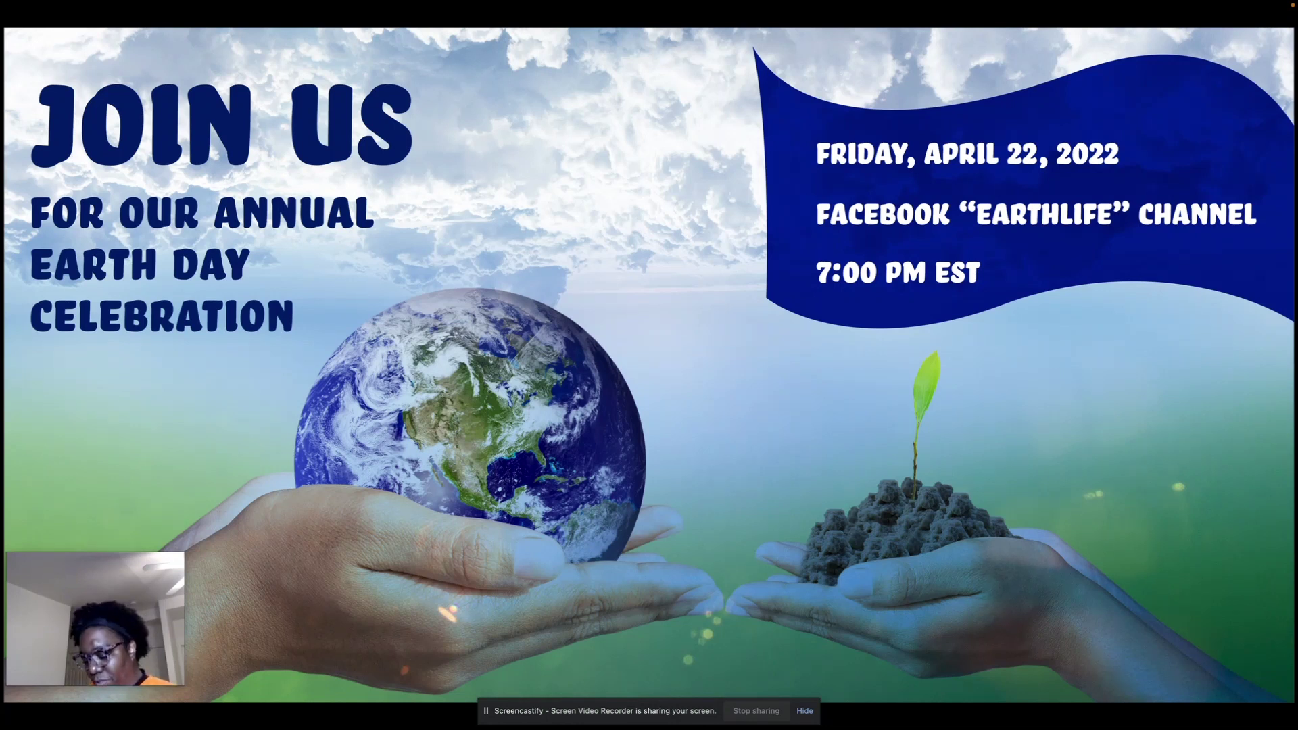
pyautogui.press('Escape')
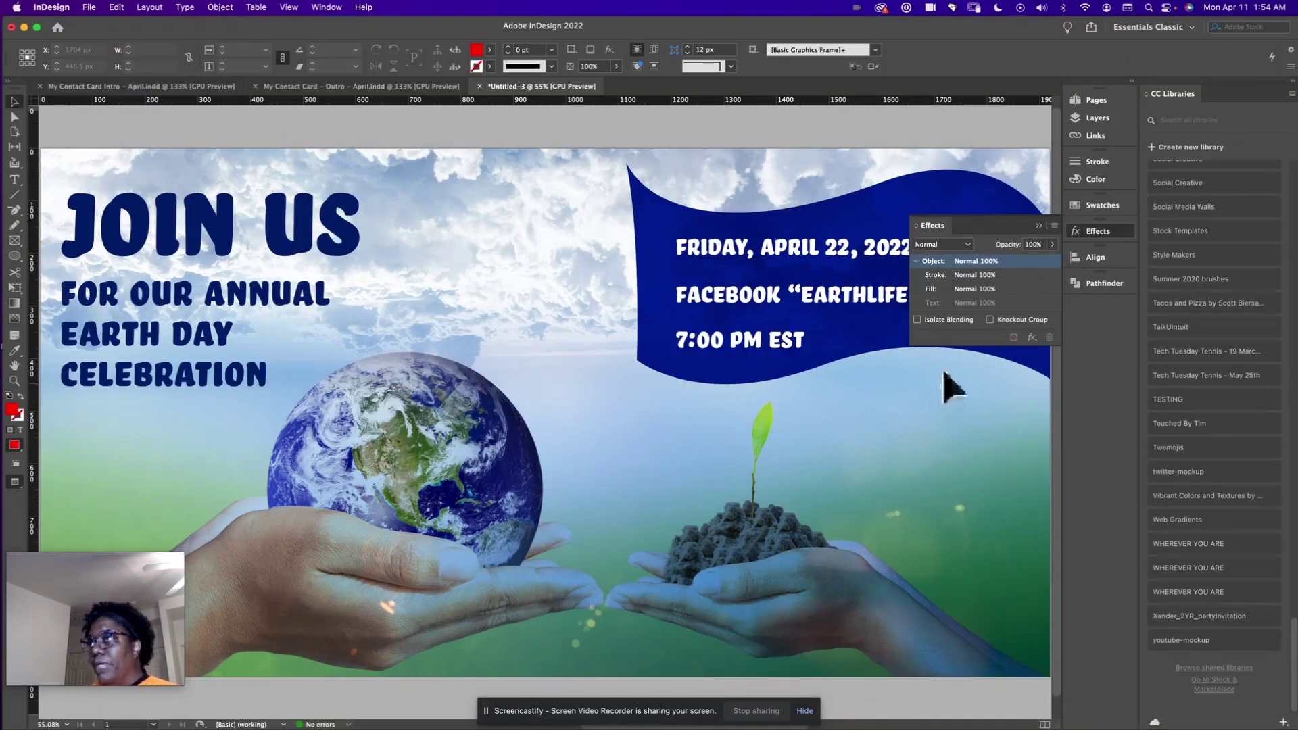
# Check the flag's fill colour and save it as a new swatch, R=0 G=31 B=159
pyautogui.click(313, 180)
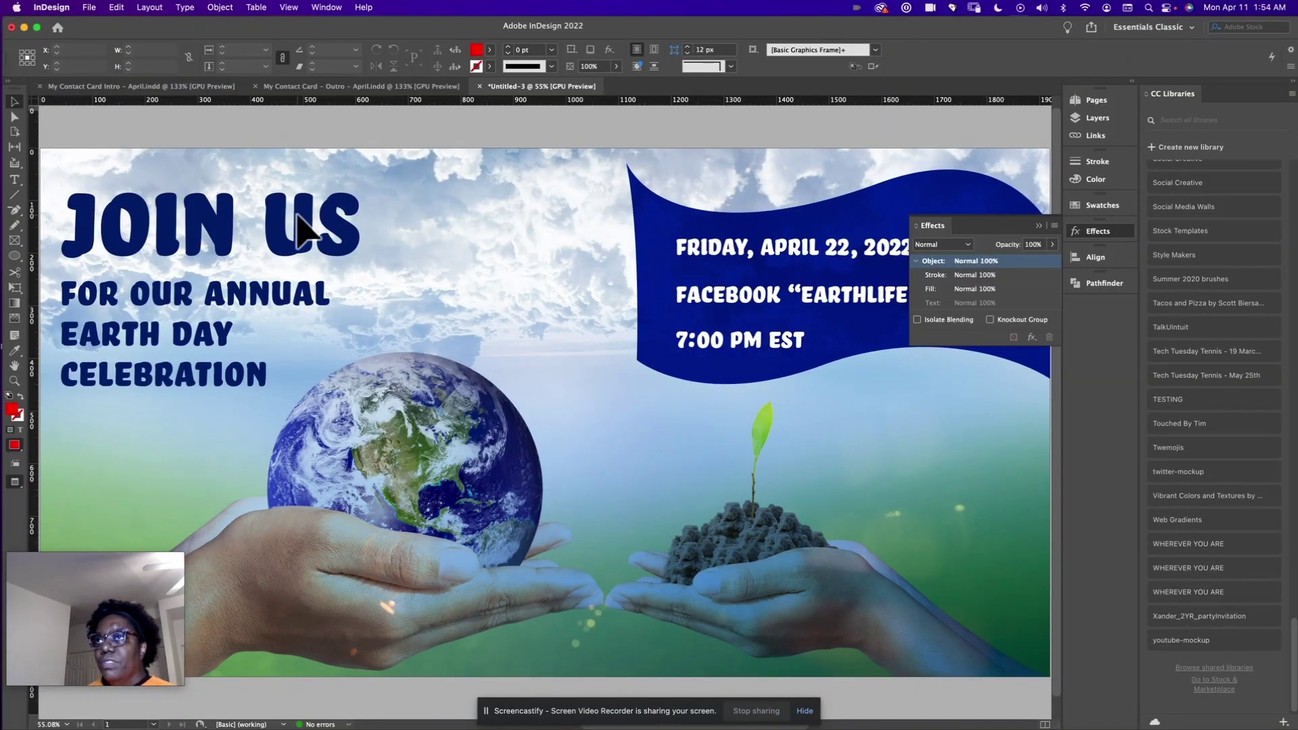
pyautogui.click(650, 233)
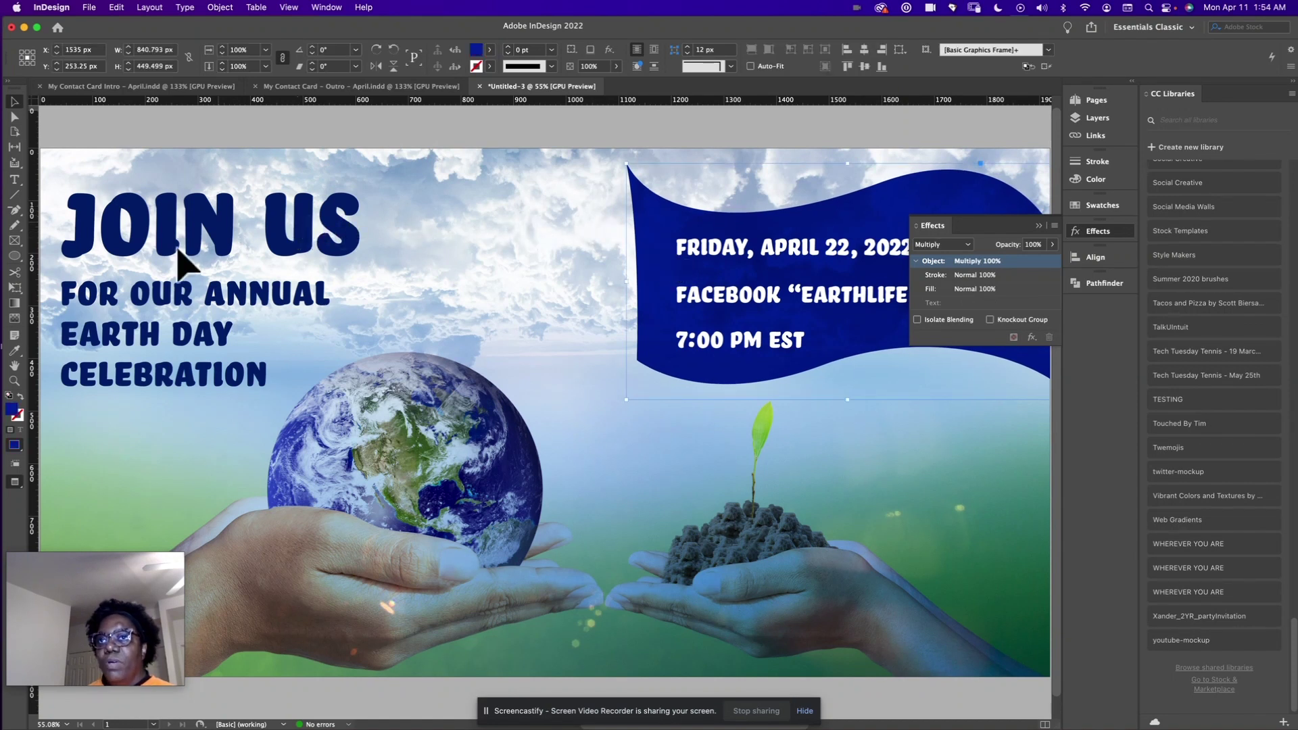
pyautogui.doubleClick(11, 411)
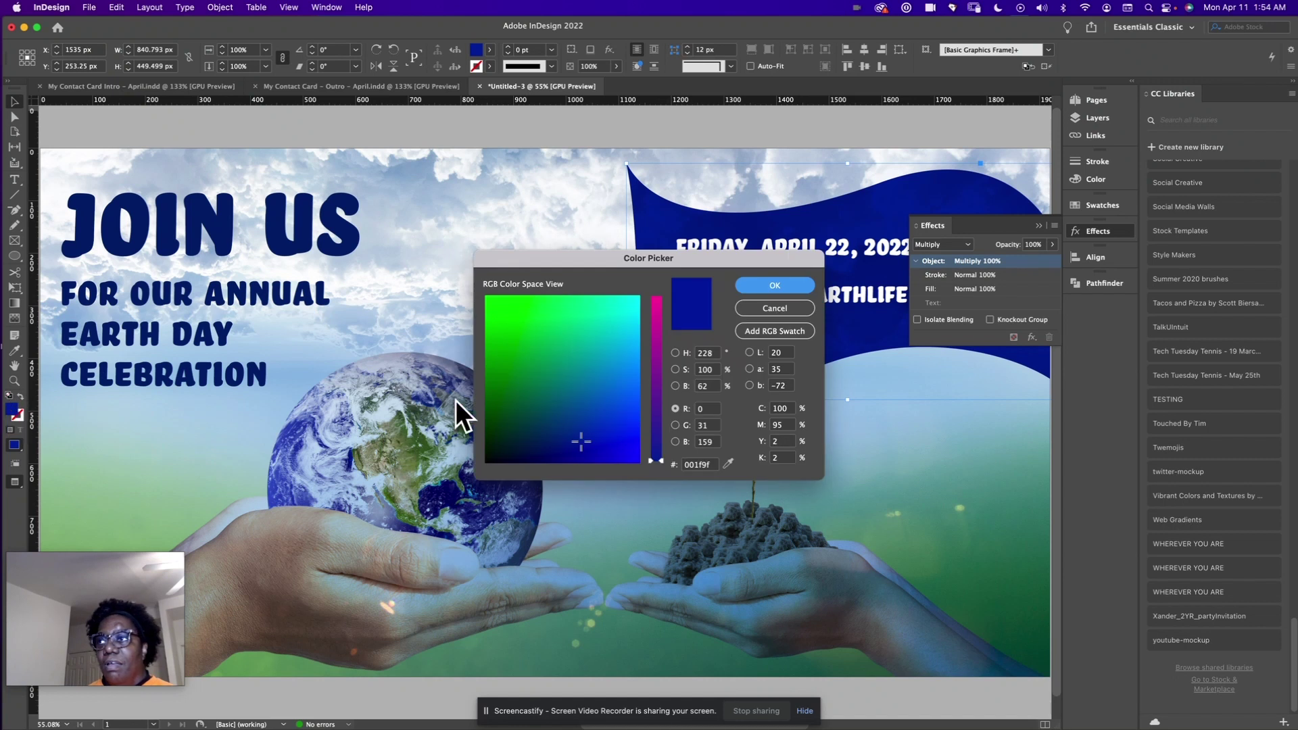
pyautogui.click(692, 466)
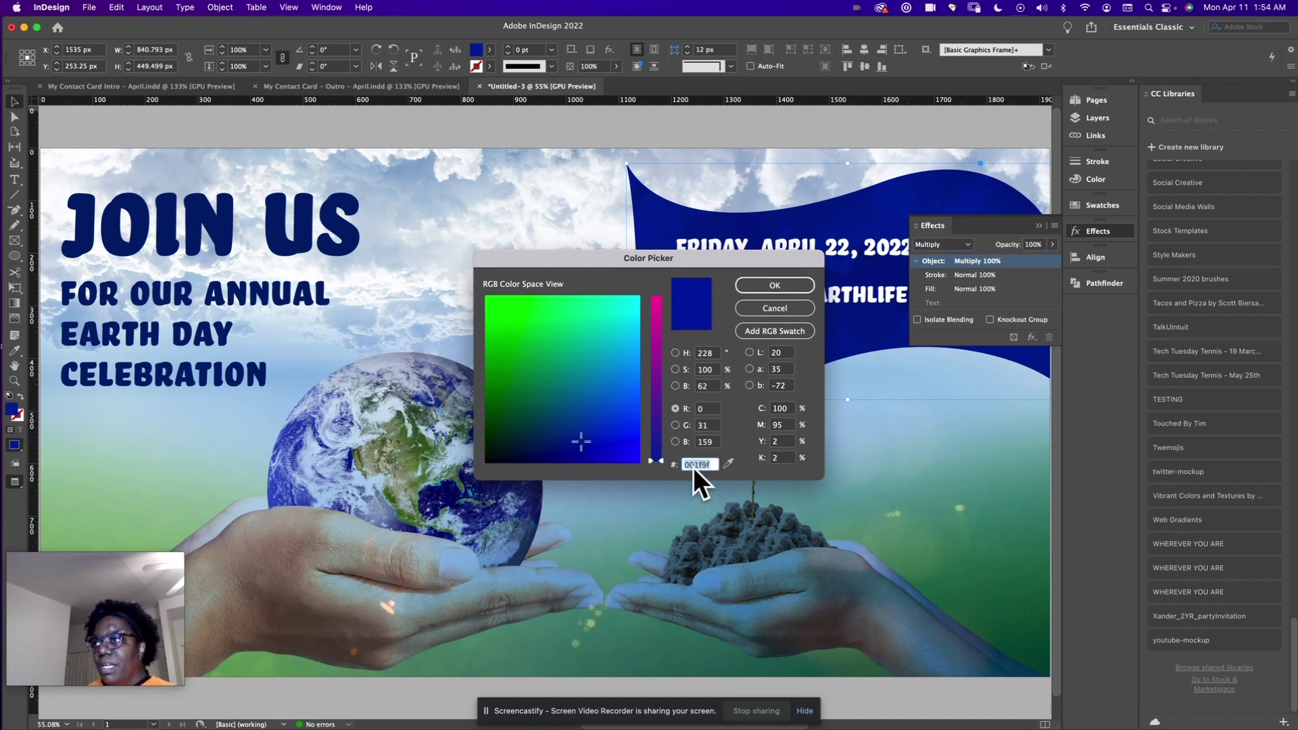
pyautogui.click(758, 285)
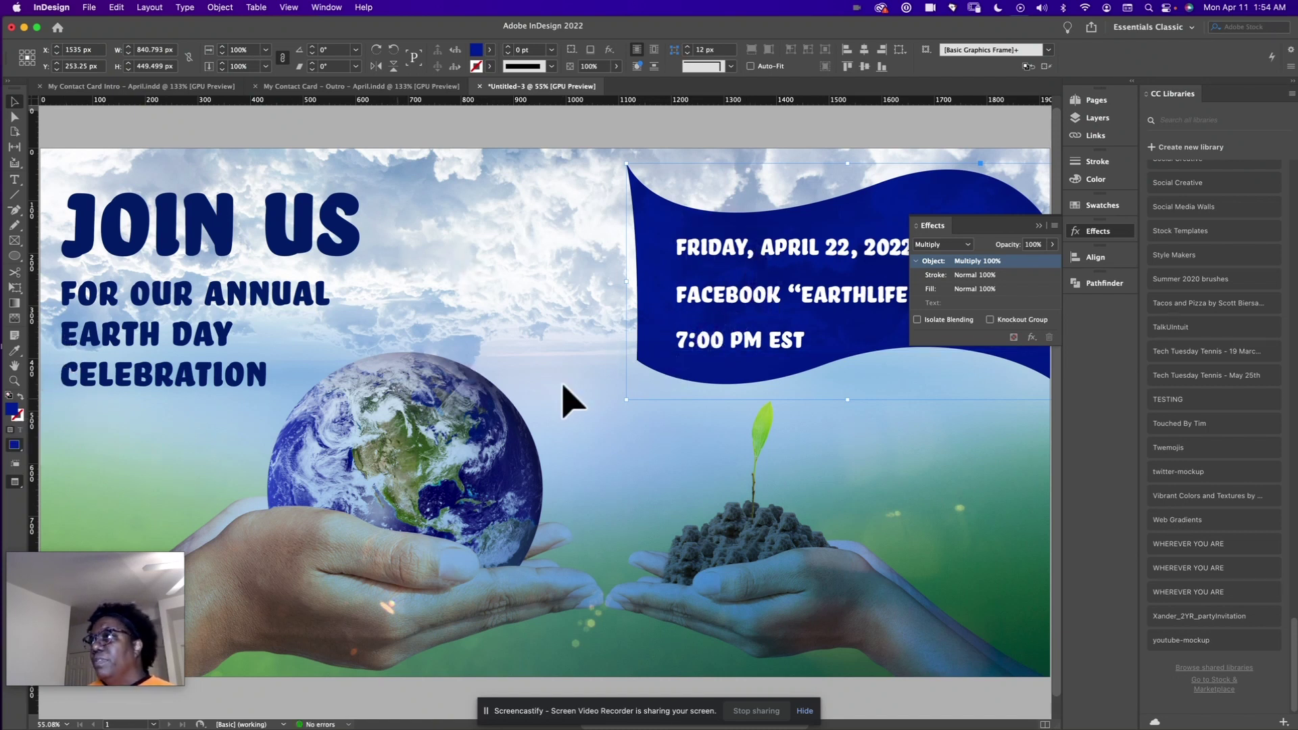
pyautogui.click(1038, 227)
pyautogui.click(1101, 204)
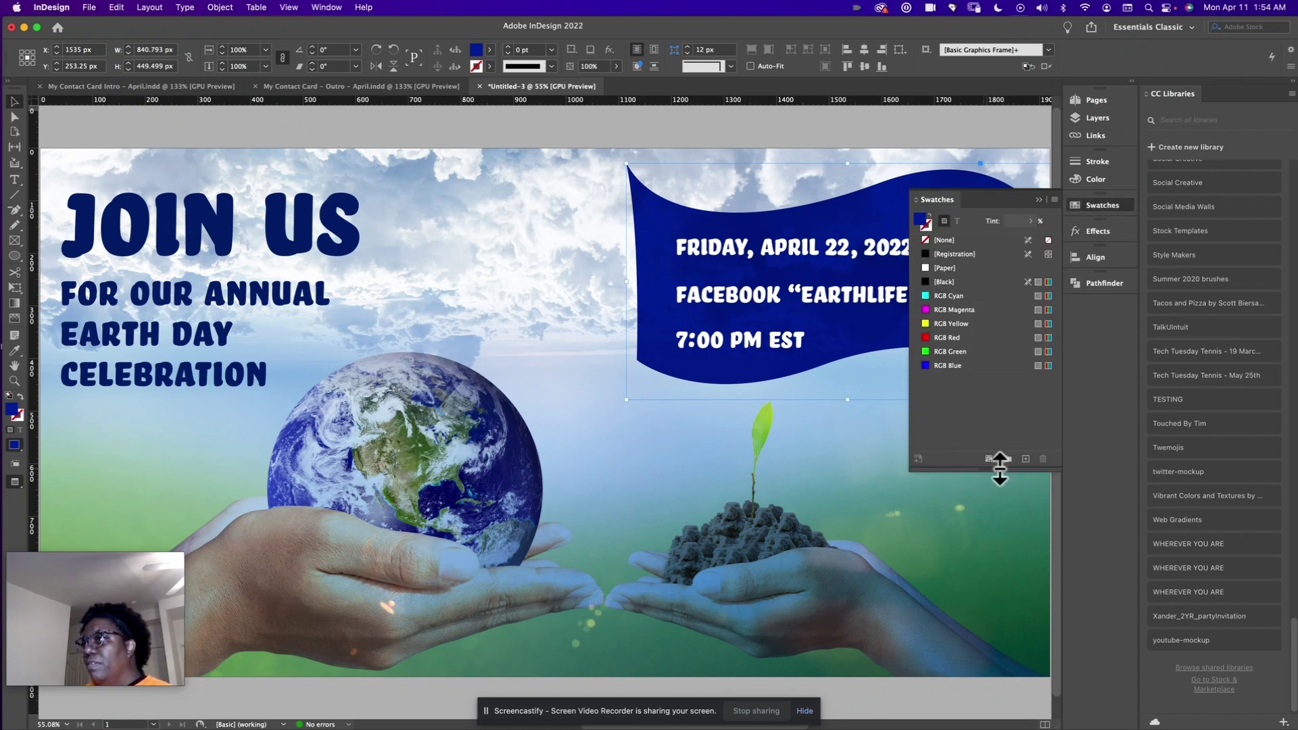
pyautogui.click(1026, 459)
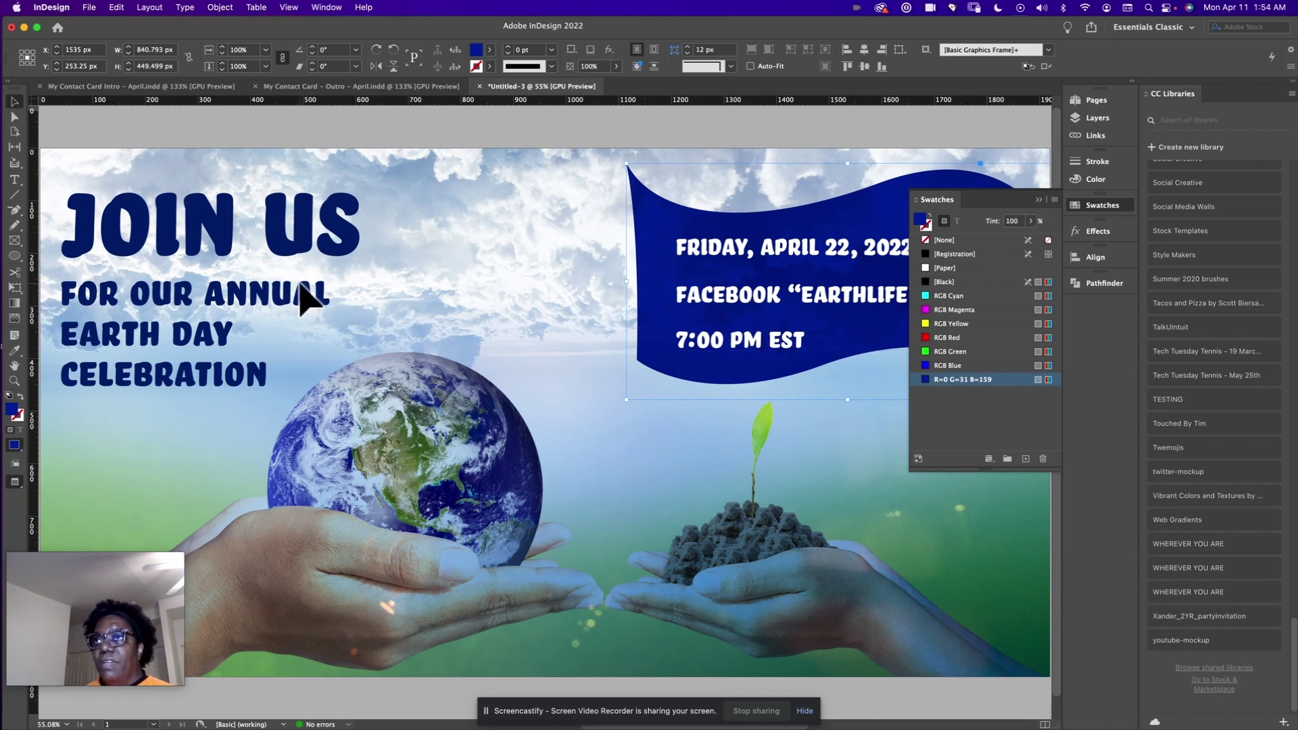
# Unlock the "Join Us for Our Annual Earth Day Celebration" text frame in the layer's object list
pyautogui.click(274, 249)
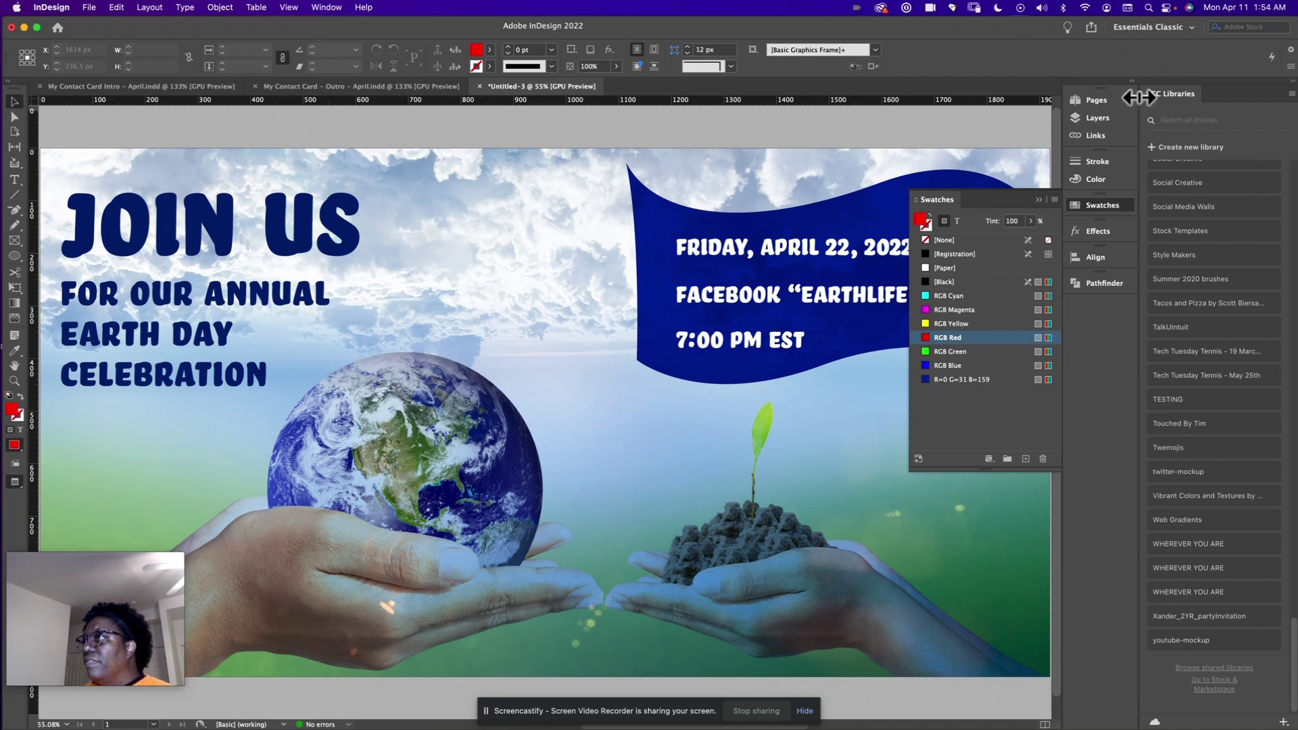
pyautogui.click(1099, 118)
pyautogui.moveTo(930, 181); pyautogui.dragTo(930, 194)
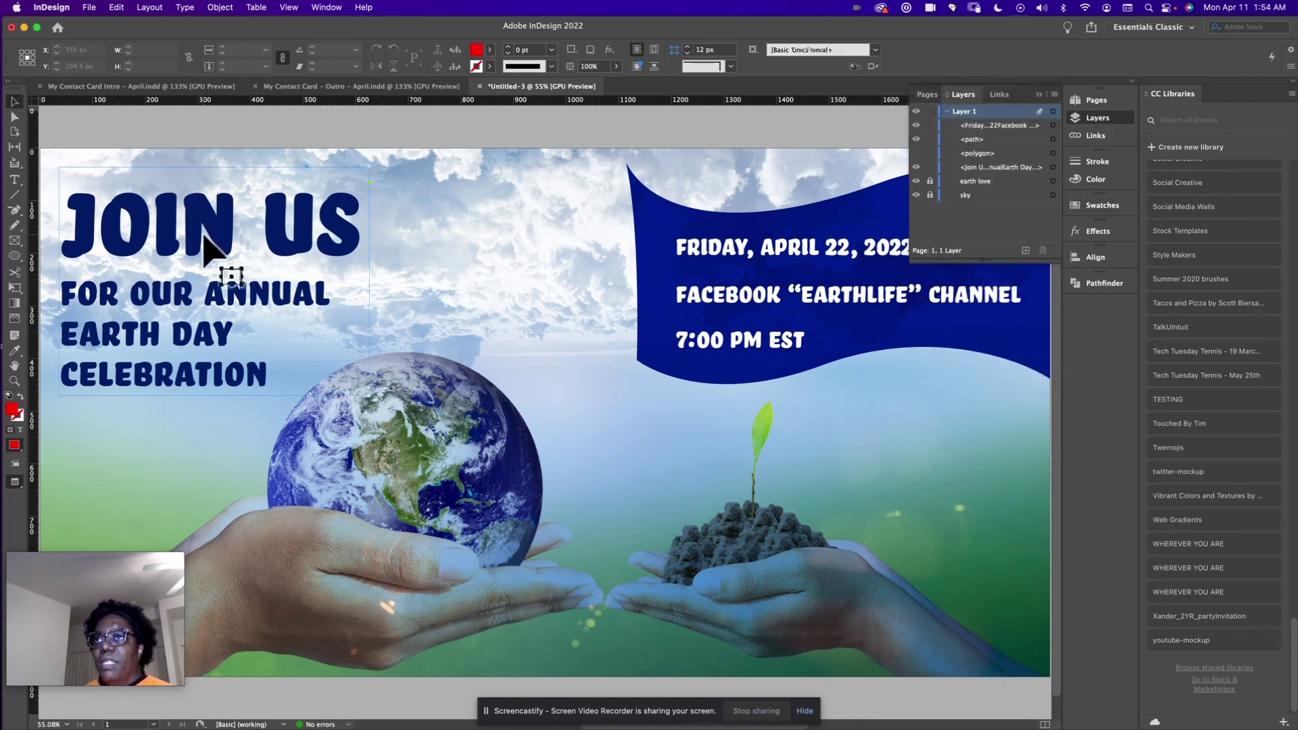
# Recolour all text in the "Join Us" frame with the R=0 G=31 B=159 swatch, applied to the text rather than the frame
pyautogui.doubleClick(206, 250)
pyautogui.tripleClick(207, 250)
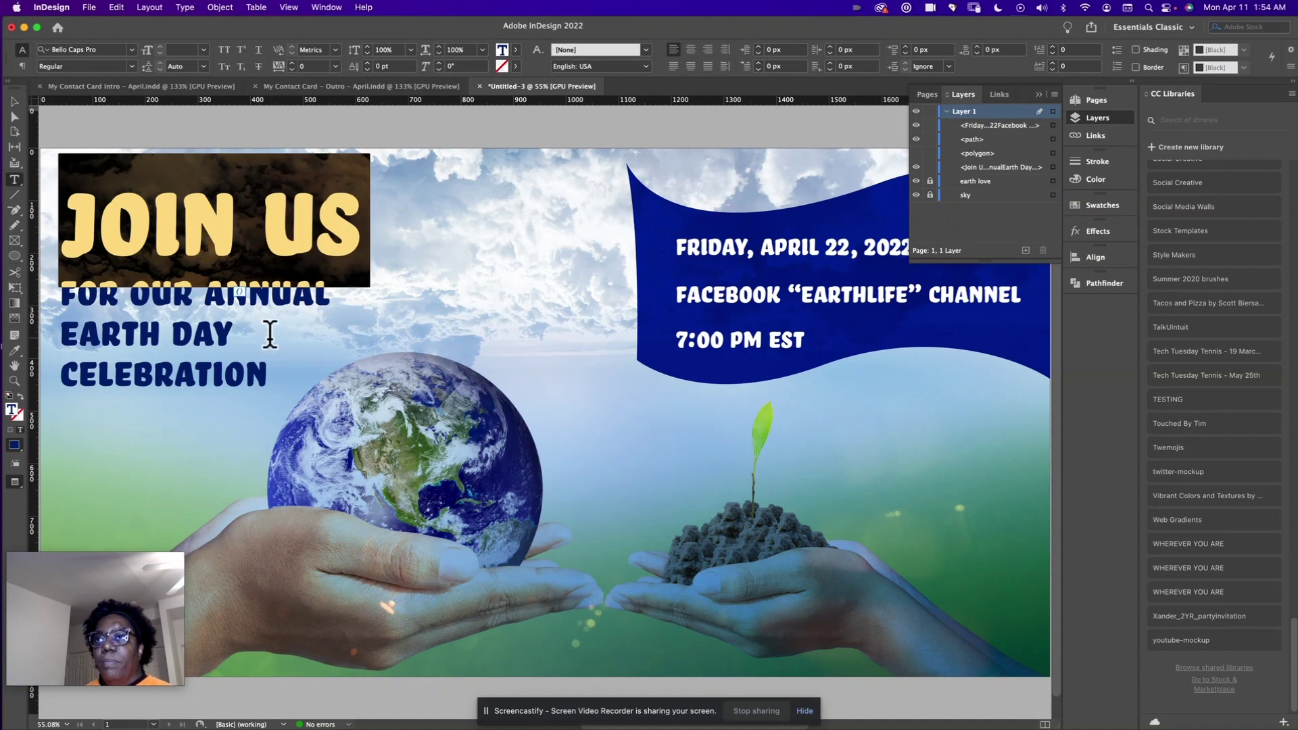
pyautogui.moveTo(272, 376); pyautogui.dragTo(53, 143)
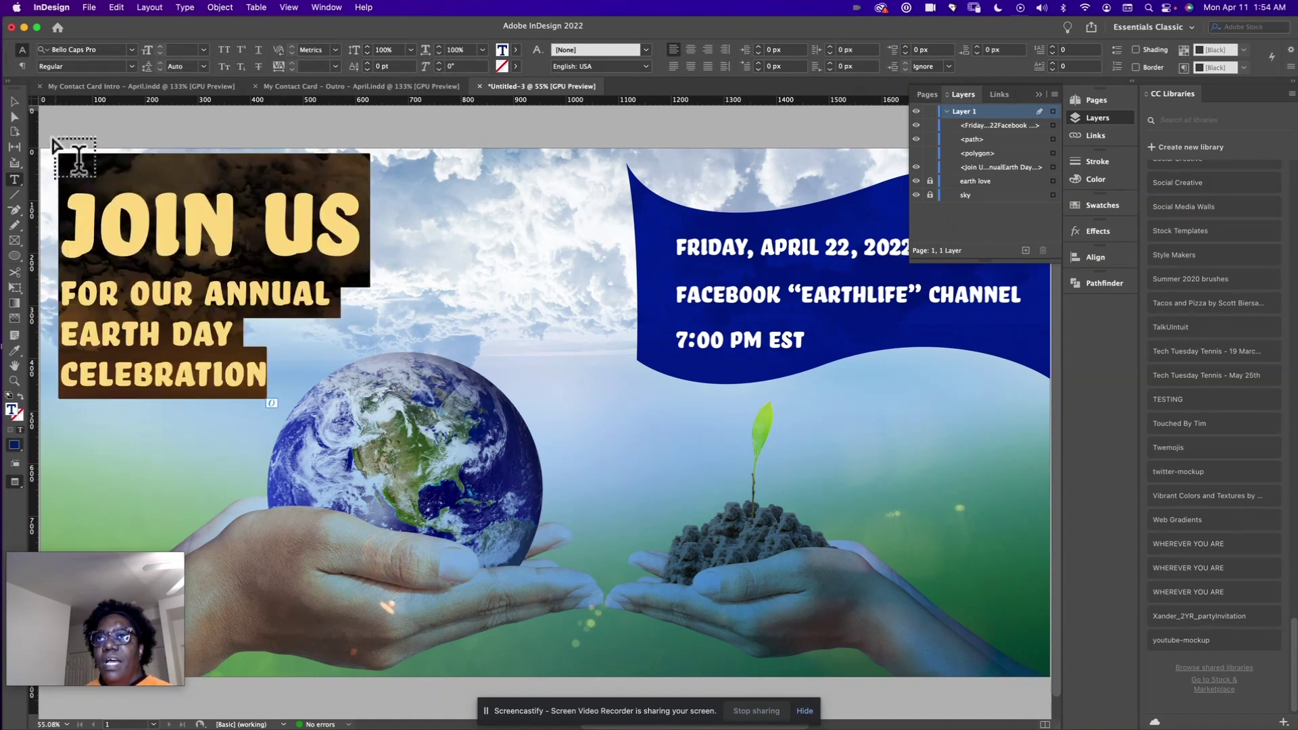
pyautogui.click(14, 115)
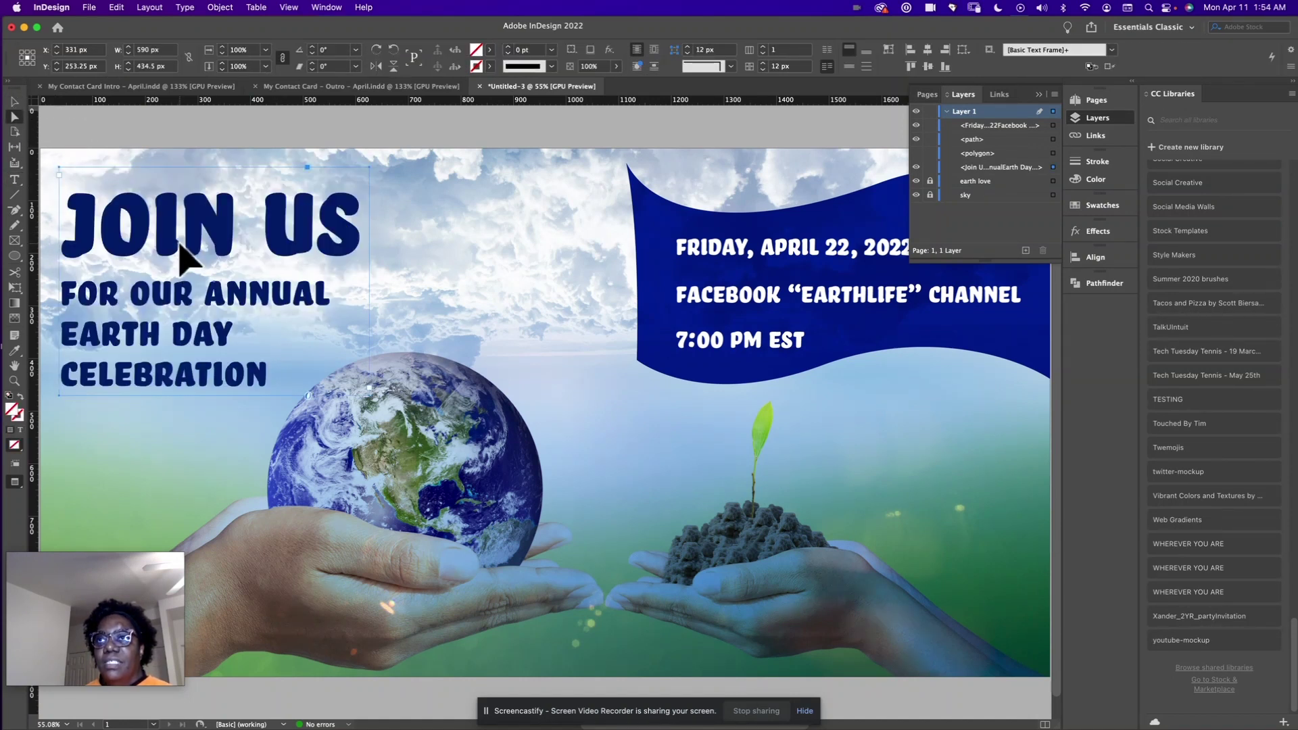
pyautogui.click(19, 431)
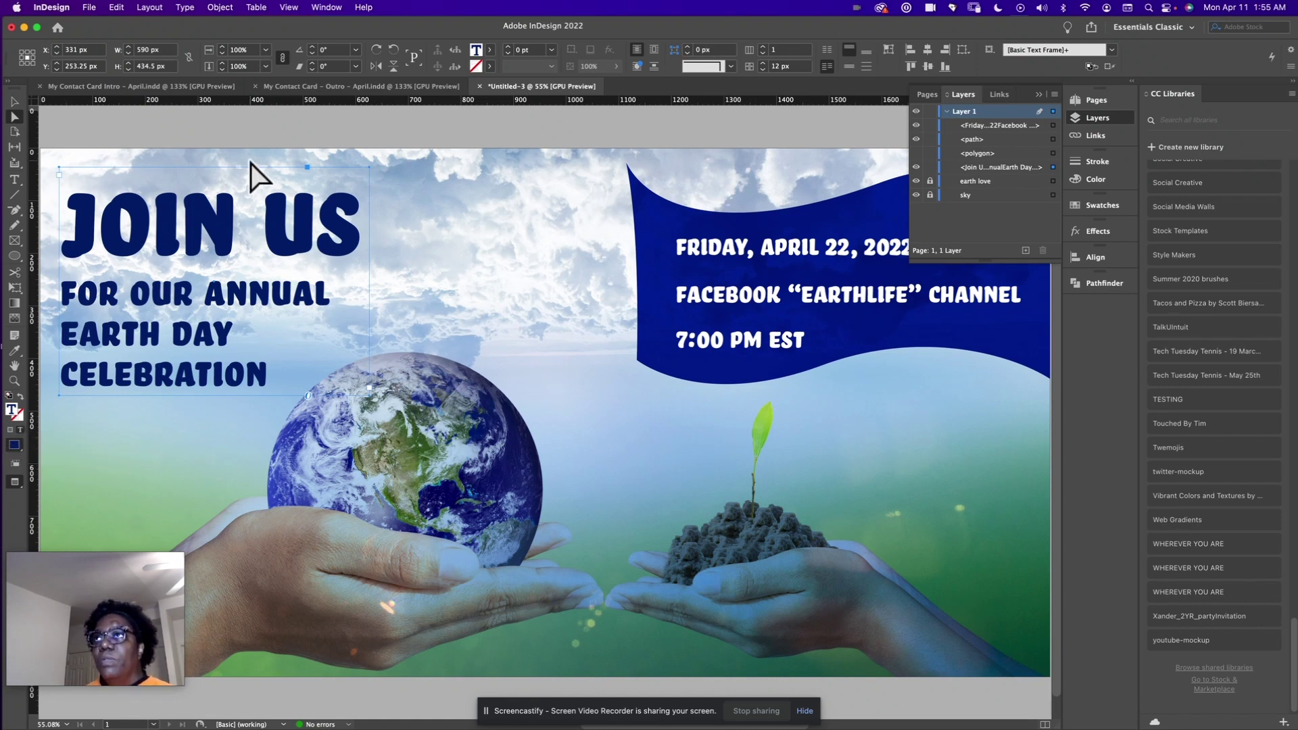
pyautogui.click(490, 48)
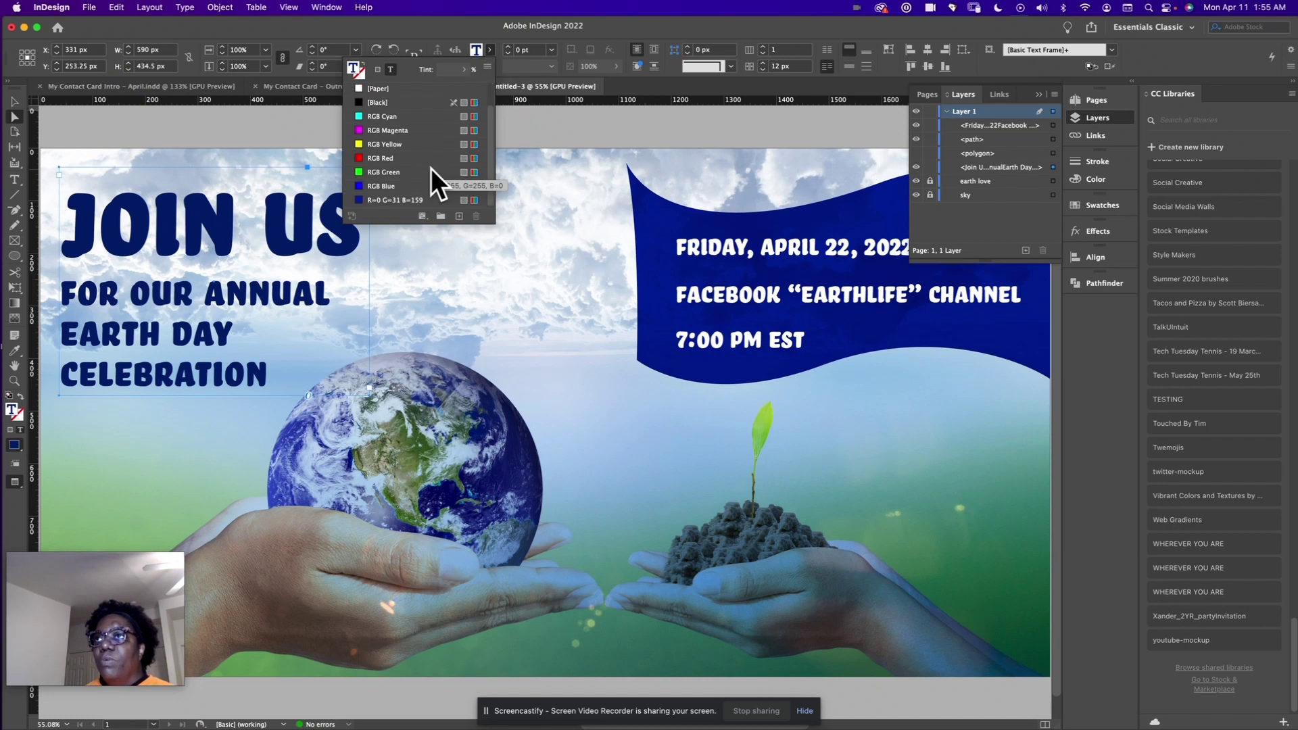
pyautogui.click(362, 201)
pyautogui.click(280, 129)
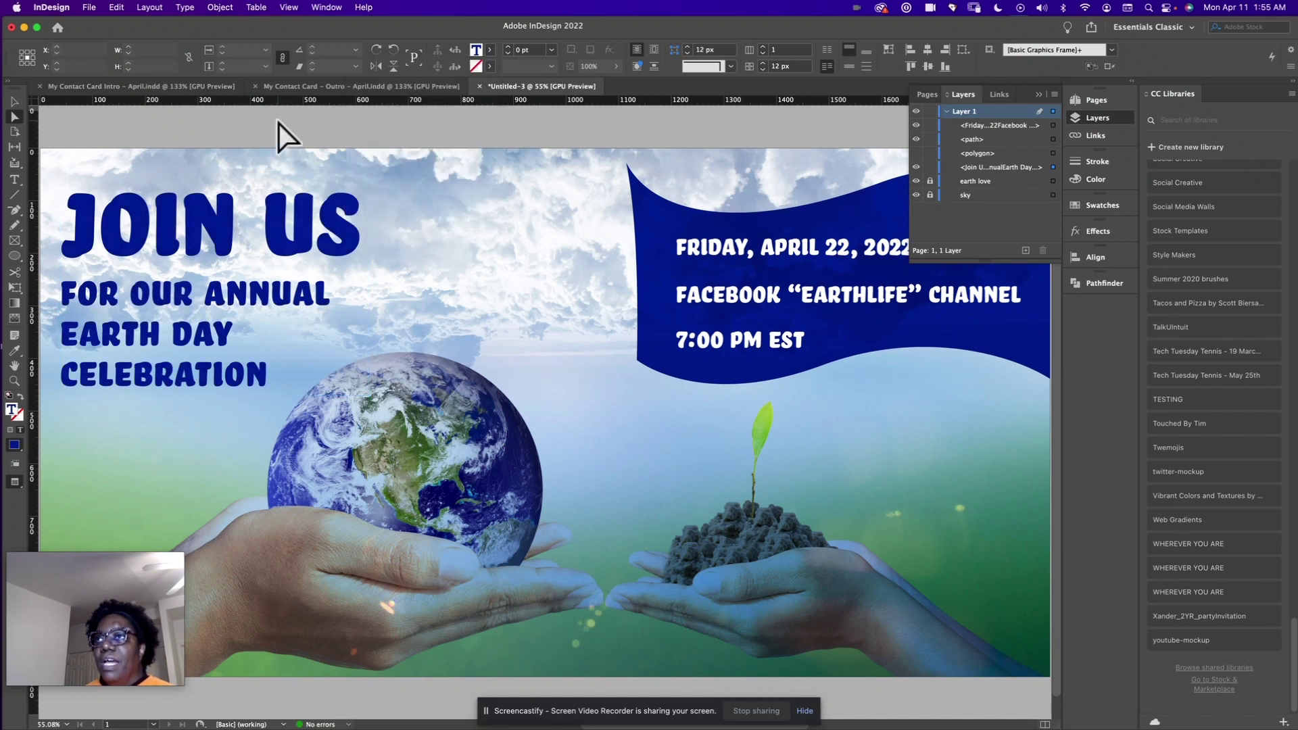
pyautogui.hscroll(2, 578, 305)
pyautogui.hscroll(-3, 578, 306)
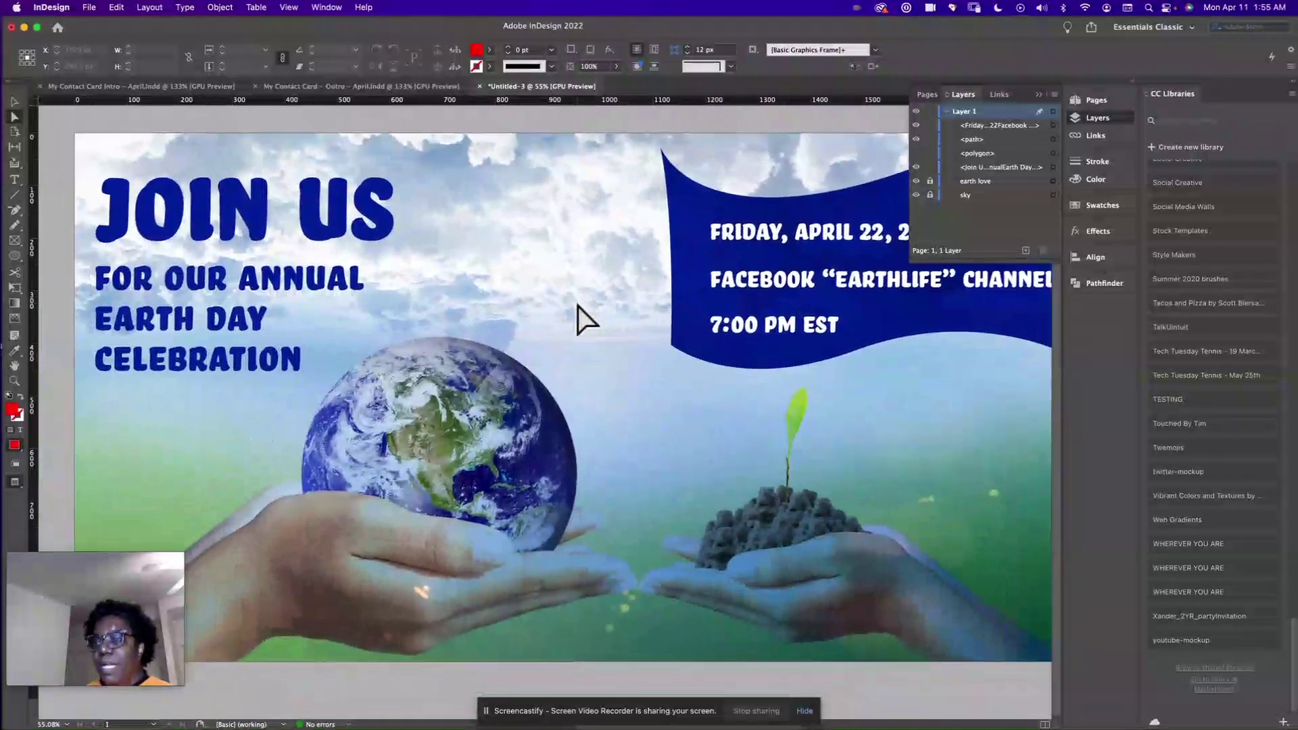
pyautogui.press('super+s')
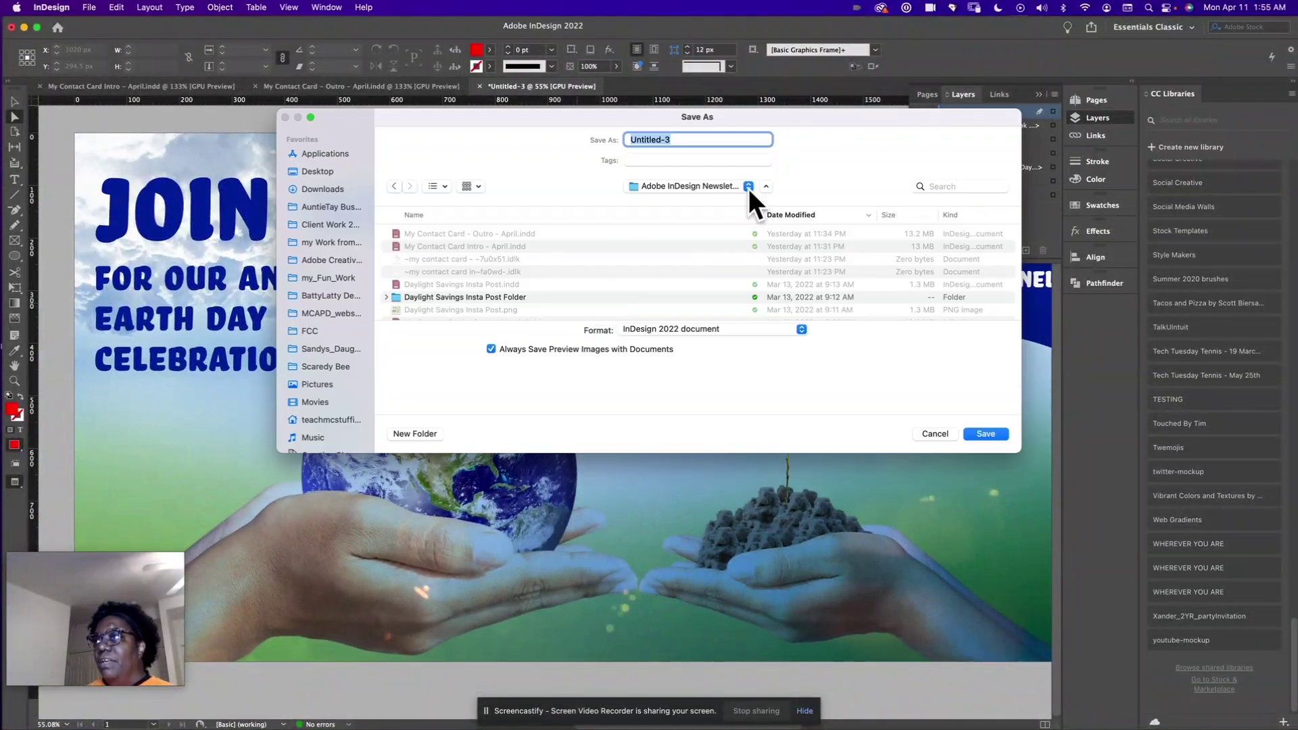
pyautogui.click(931, 431)
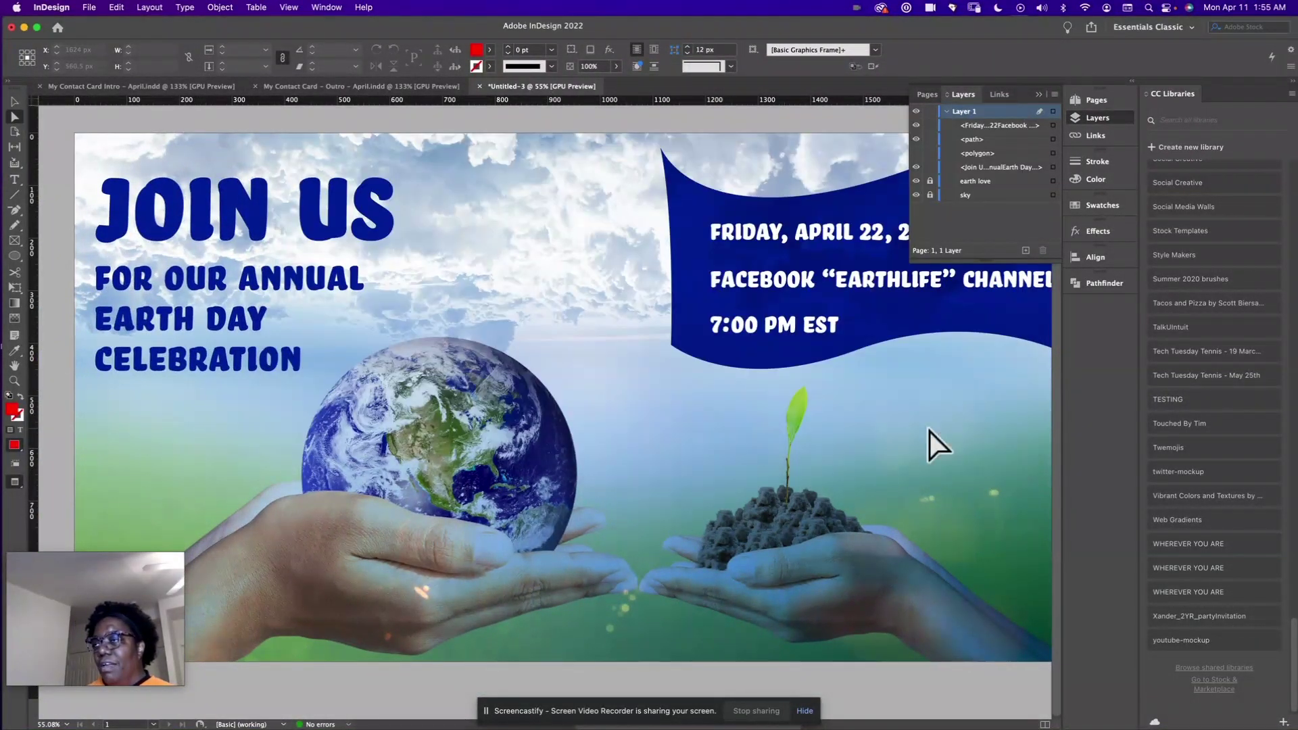
pyautogui.click(1038, 94)
pyautogui.hscroll(1, 782, 249)
pyautogui.scroll(-1, 781, 245)
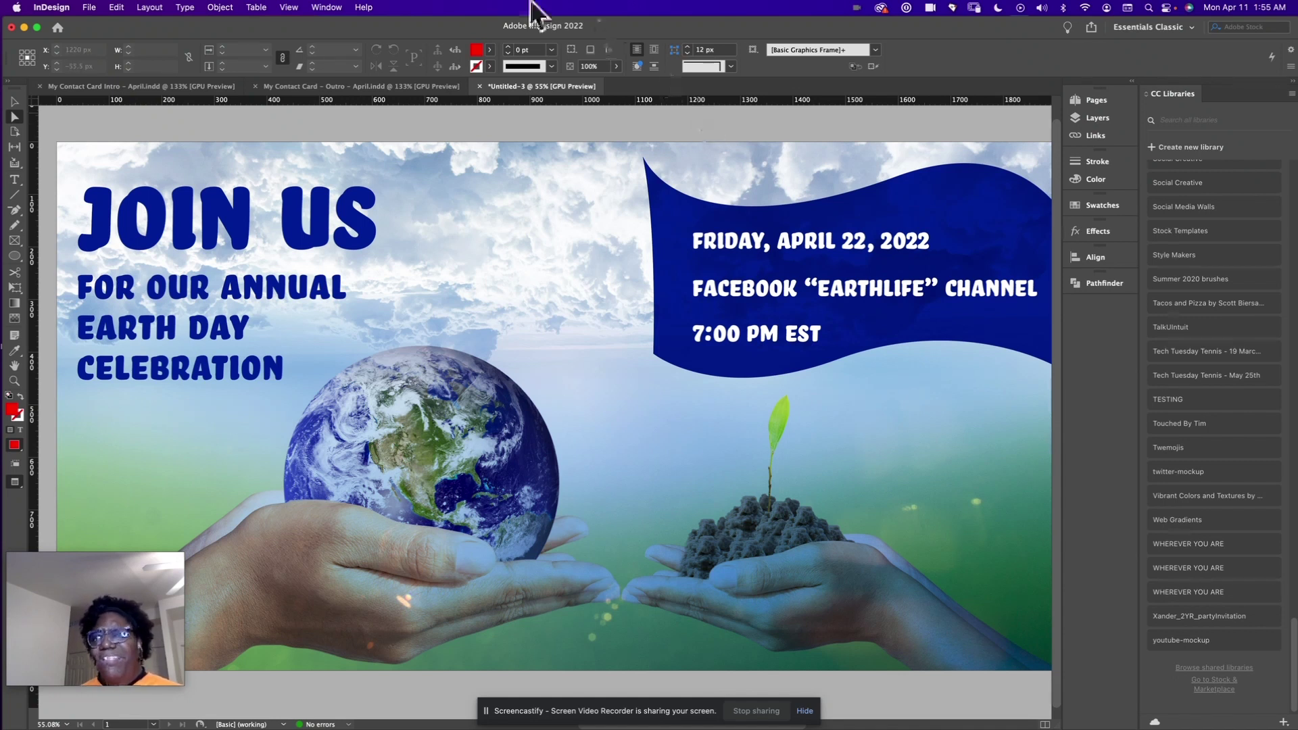
# Publish the invitation online as a new document titled "Earth Day Invite 2", with all pages exported as single
pyautogui.click(88, 7)
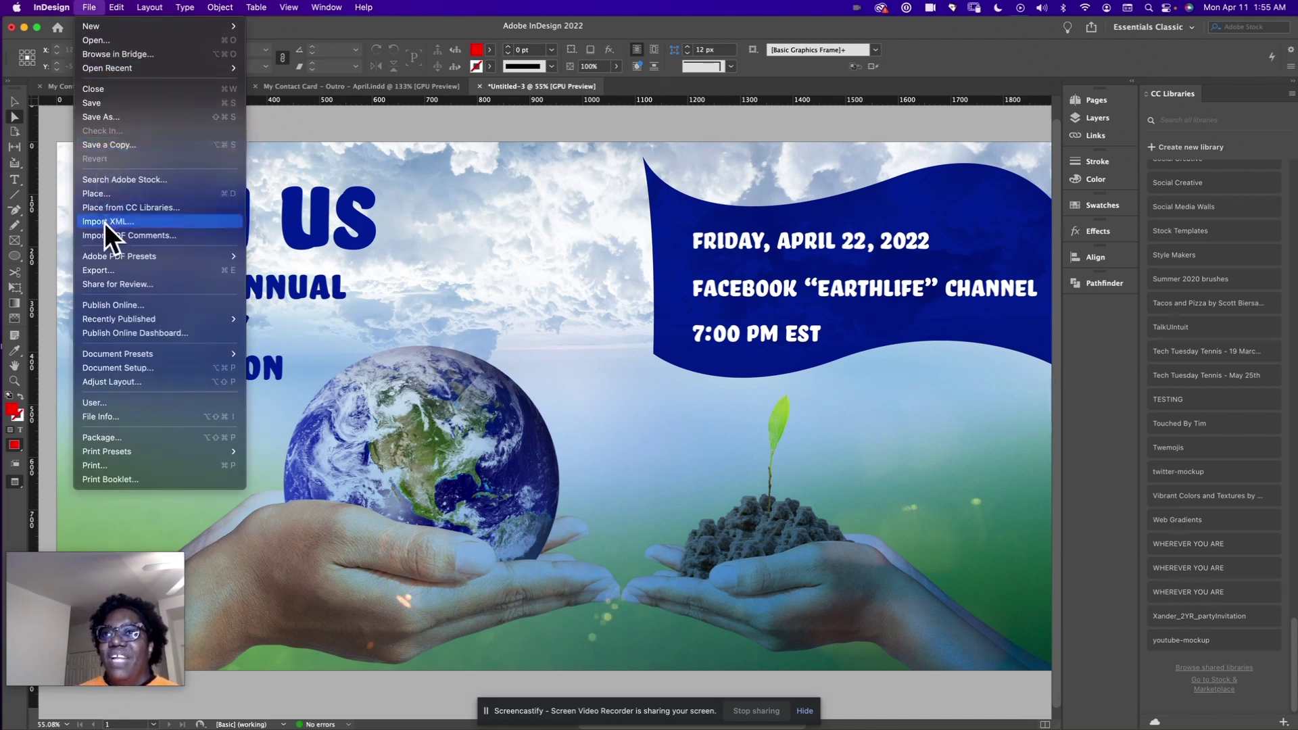
pyautogui.click(106, 306)
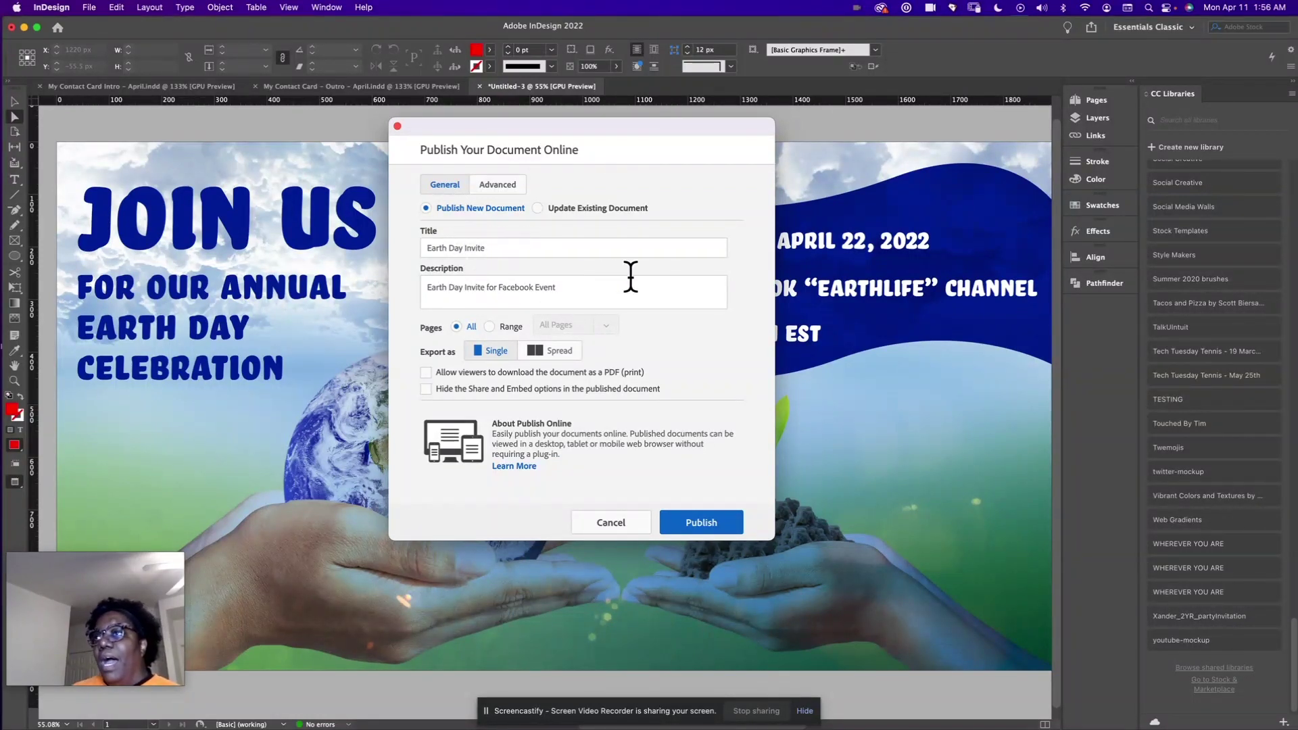
pyautogui.click(505, 249)
pyautogui.write('2')
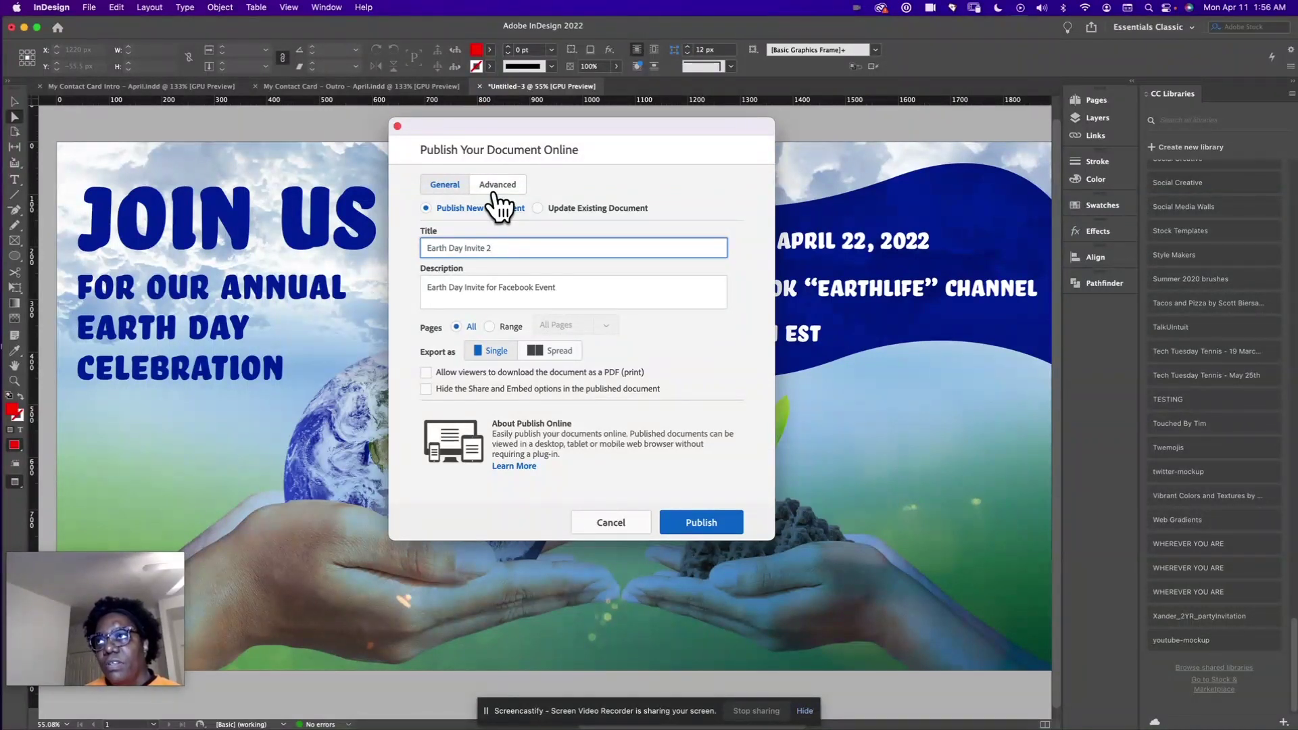
pyautogui.click(691, 522)
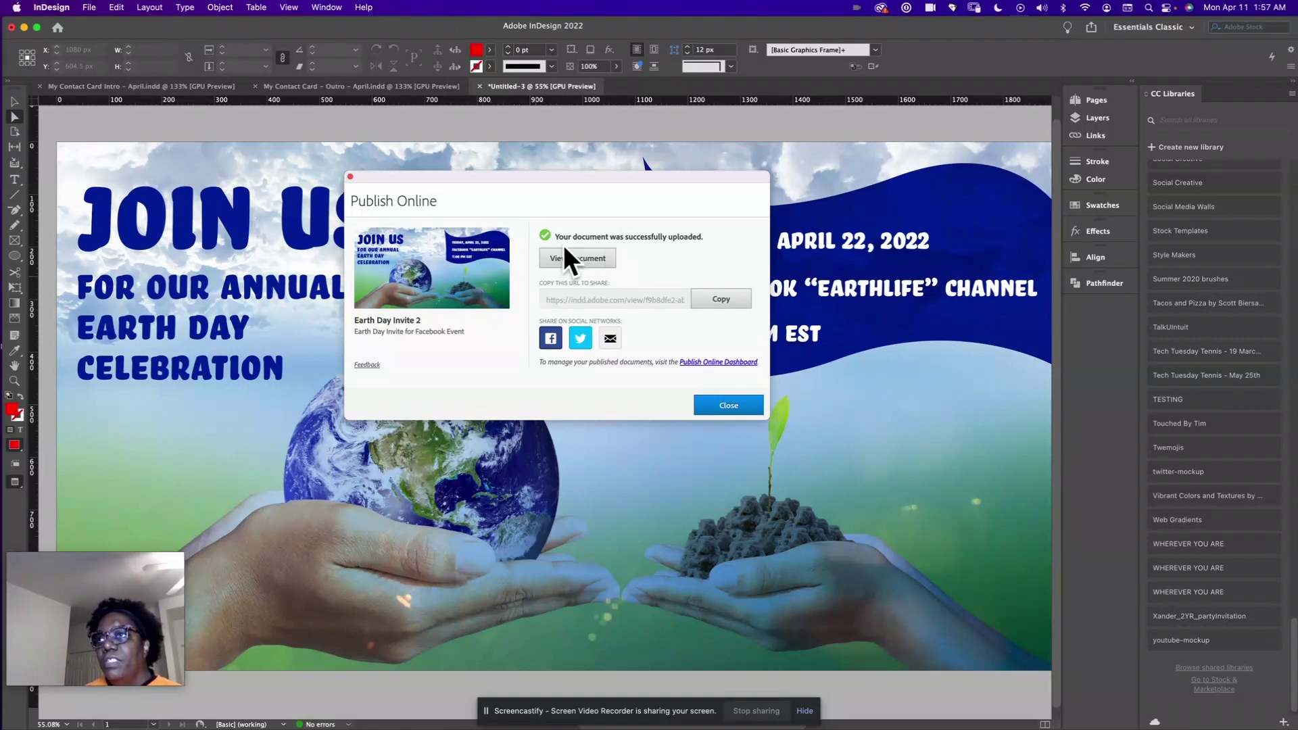
# Copy the published invitation's share link, and view the published document in the browser before closing its window
pyautogui.click(725, 301)
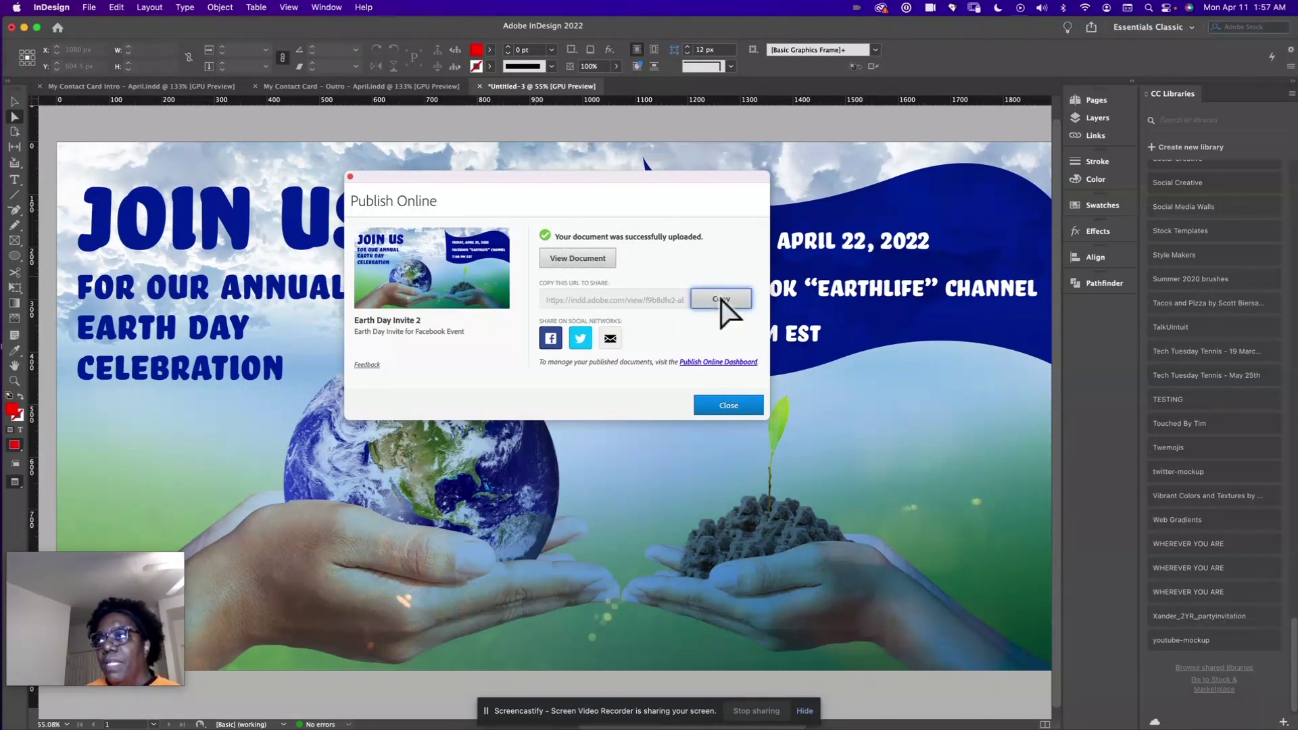
pyautogui.click(591, 259)
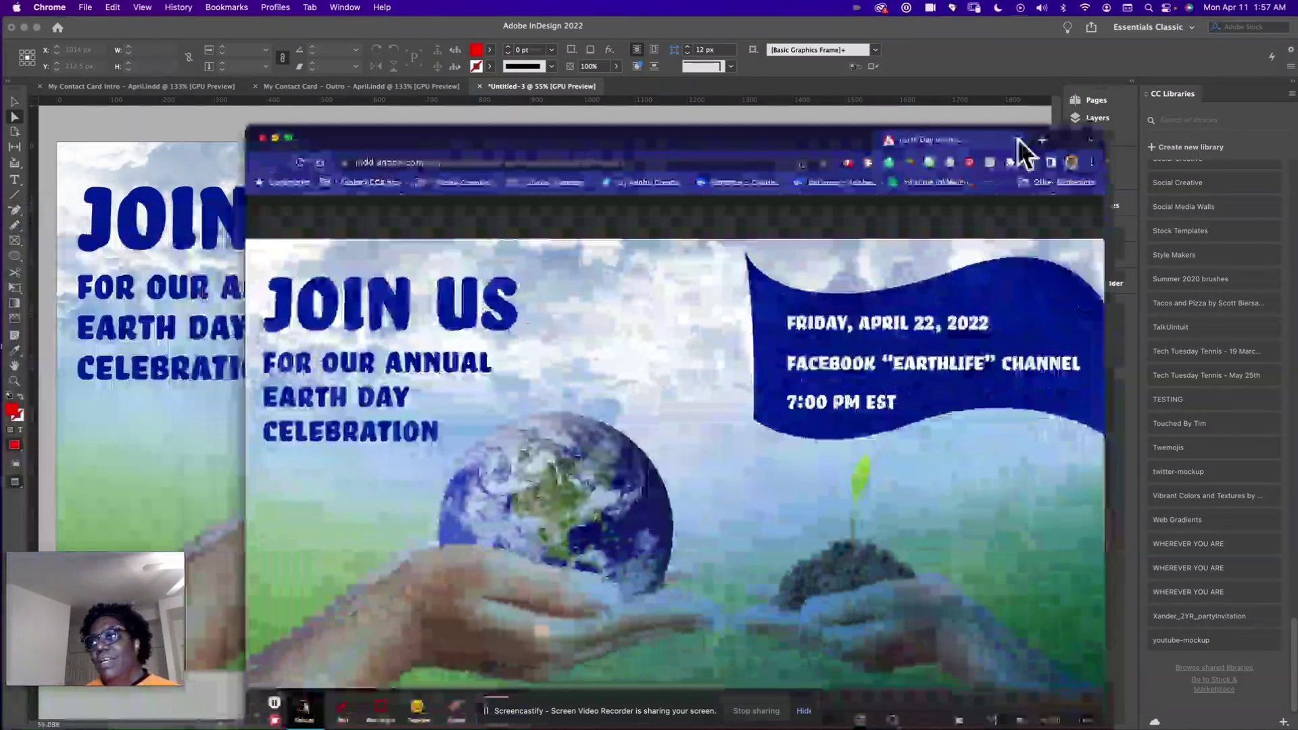
pyautogui.moveTo(1017, 138); pyautogui.dragTo(933, 99)
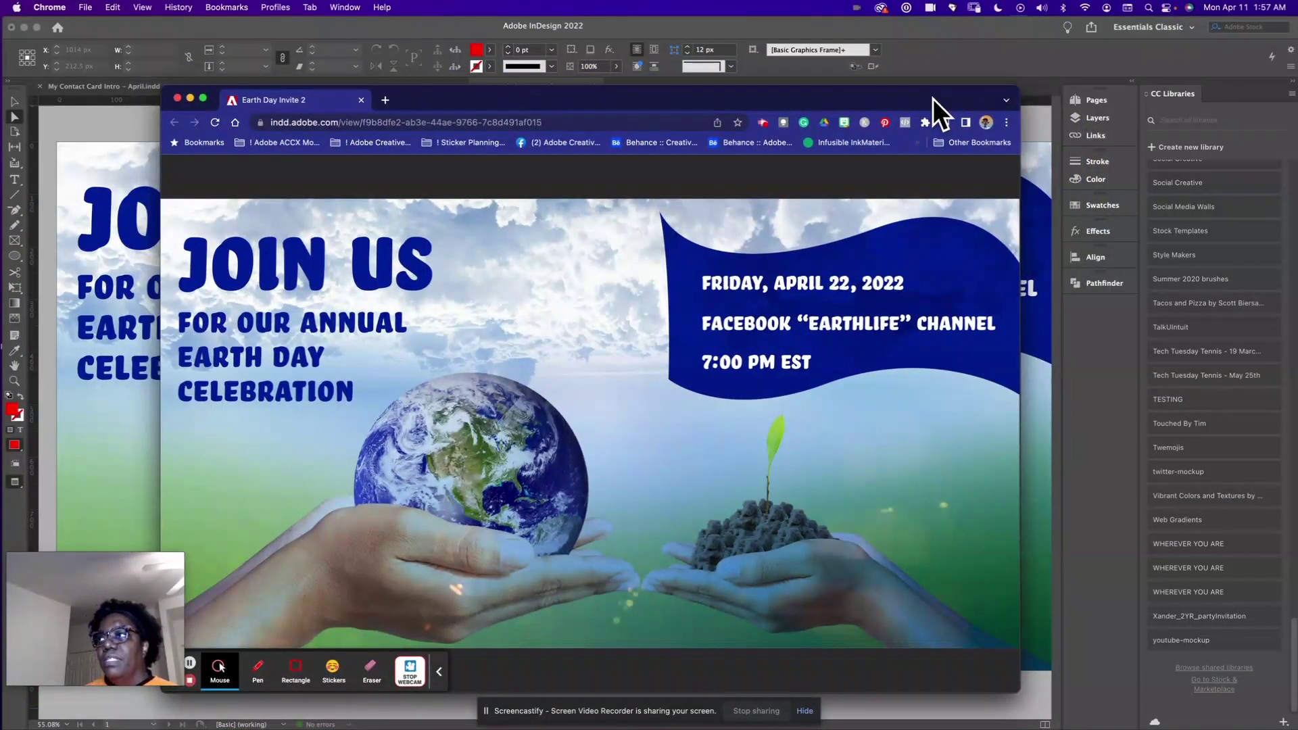
pyautogui.click(178, 98)
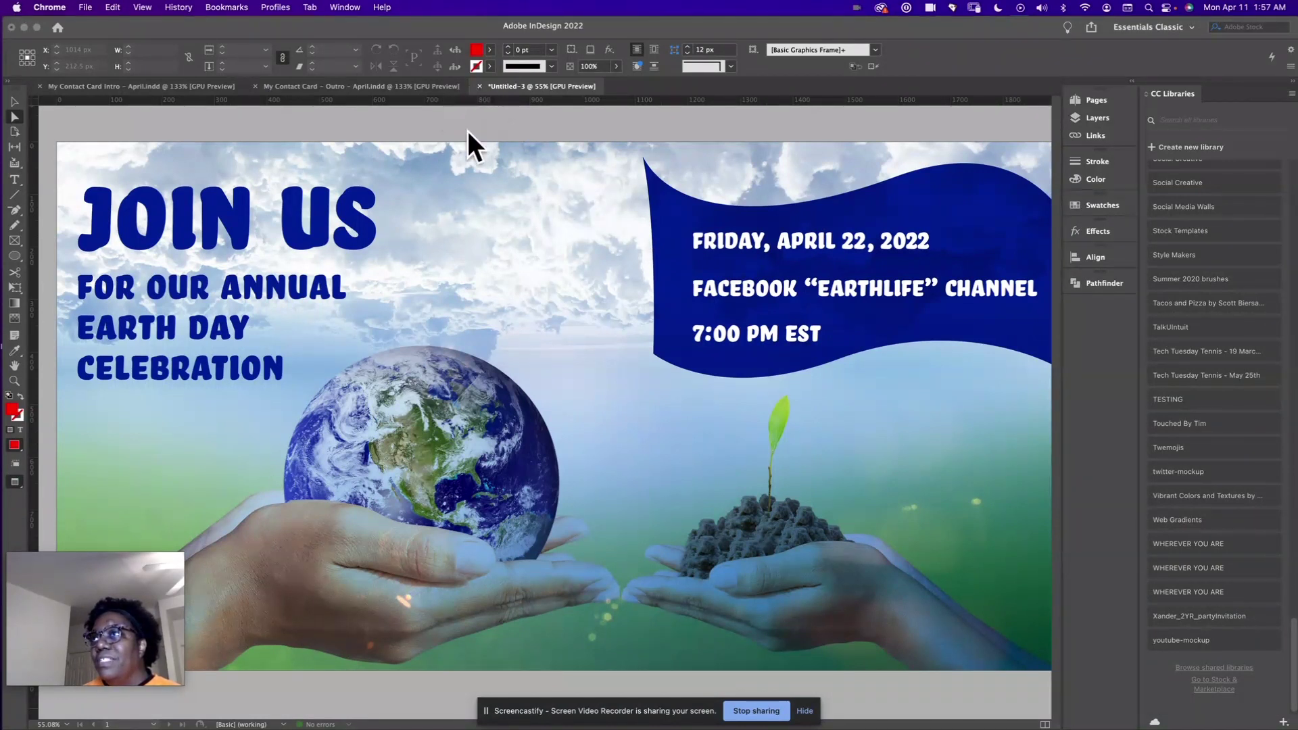
# Close the Publish Online dialog and show the My Contact Card - Outro document in full-screen presentation mode
pyautogui.scroll(-1, 412, 225)
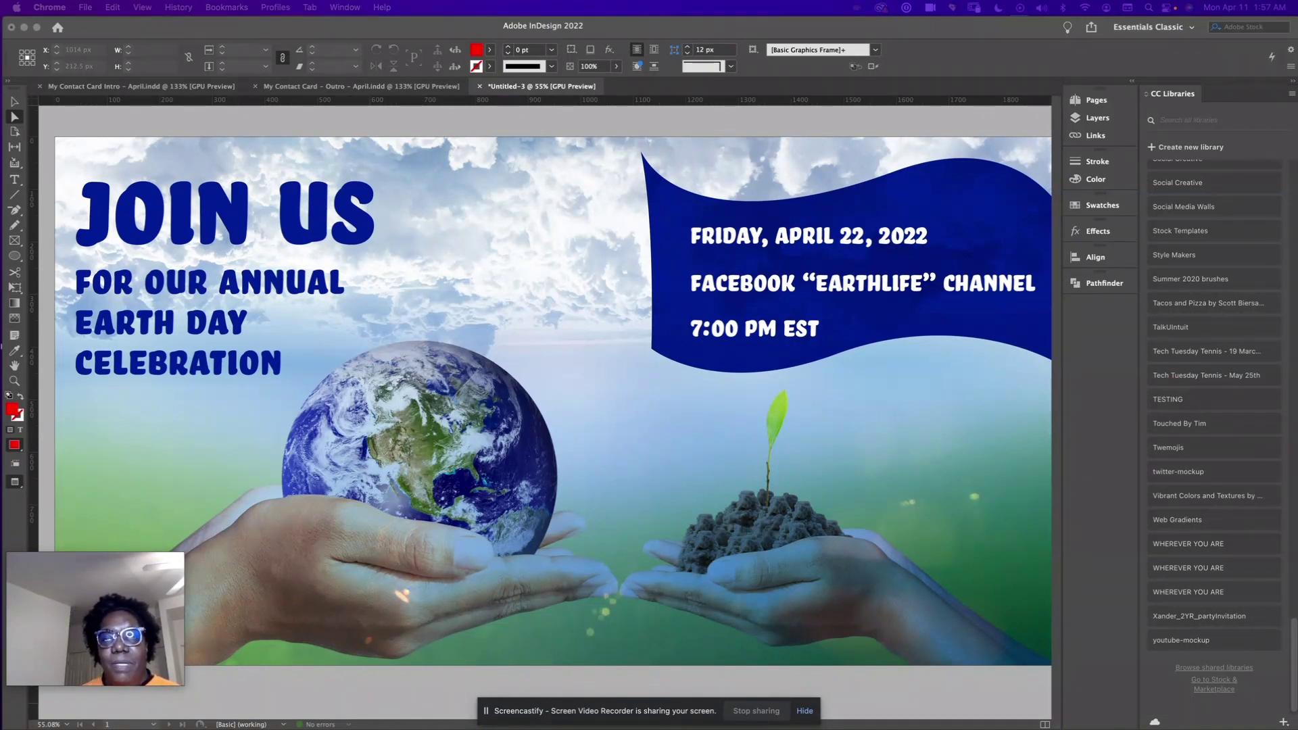
pyautogui.click(317, 86)
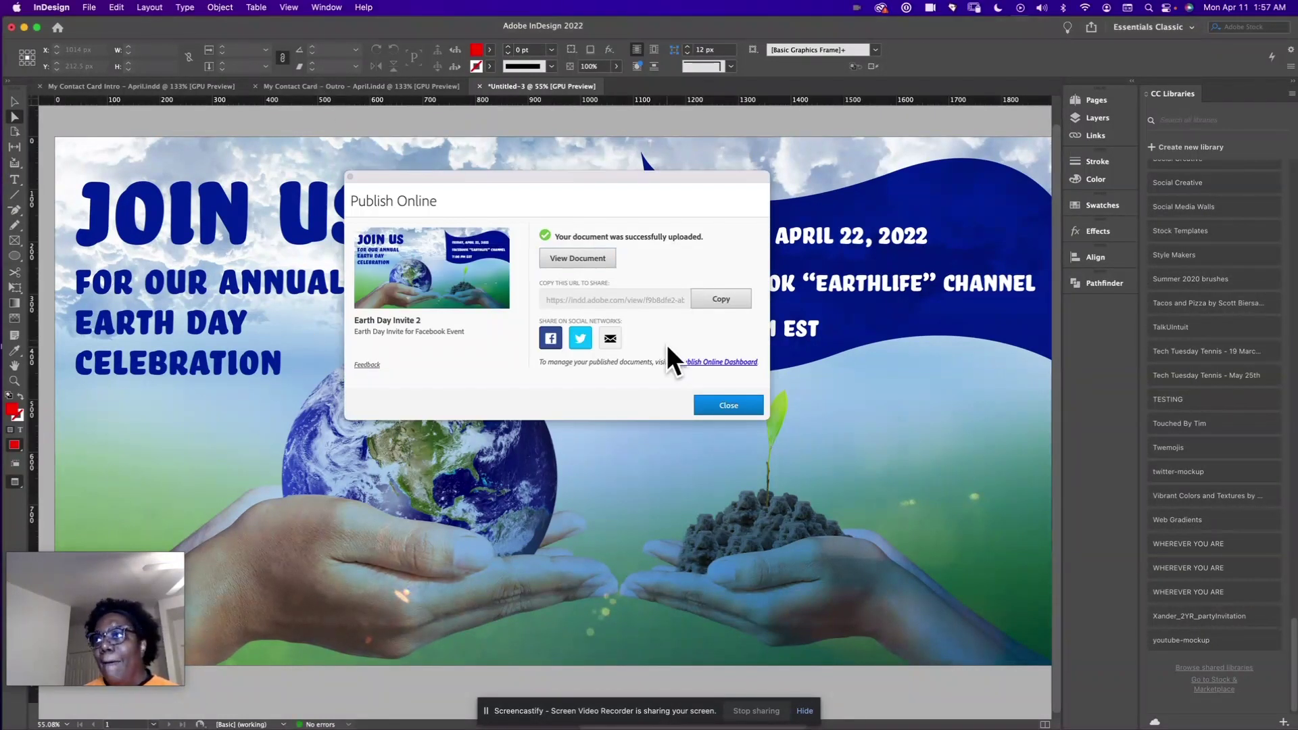
pyautogui.click(721, 408)
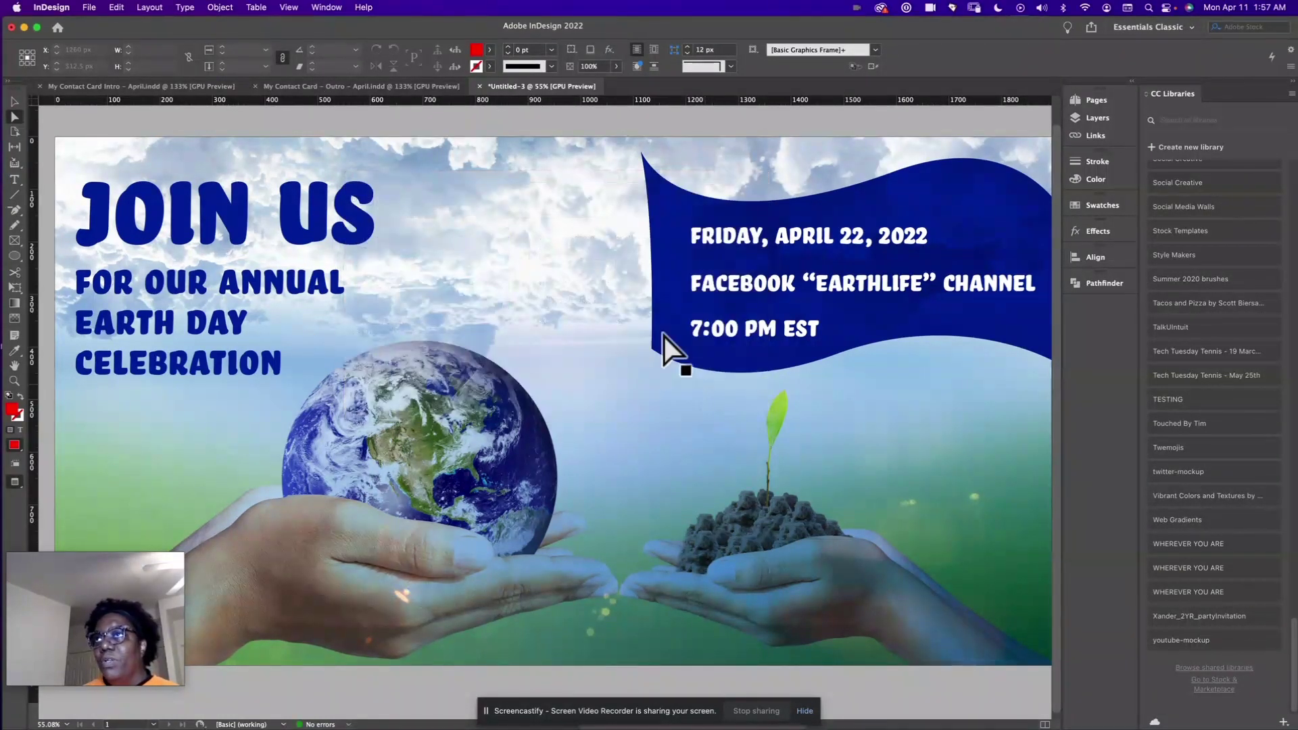
pyautogui.click(354, 85)
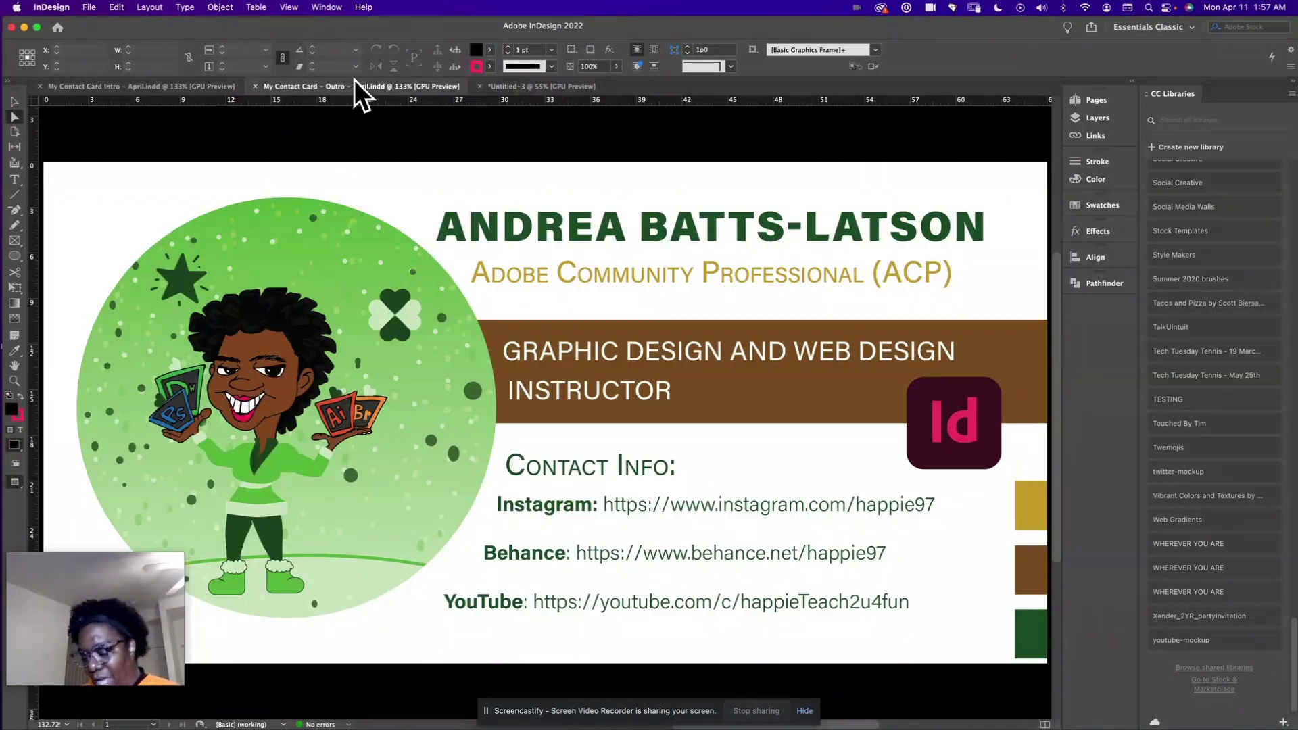
pyautogui.hotkey('shift', 'w')
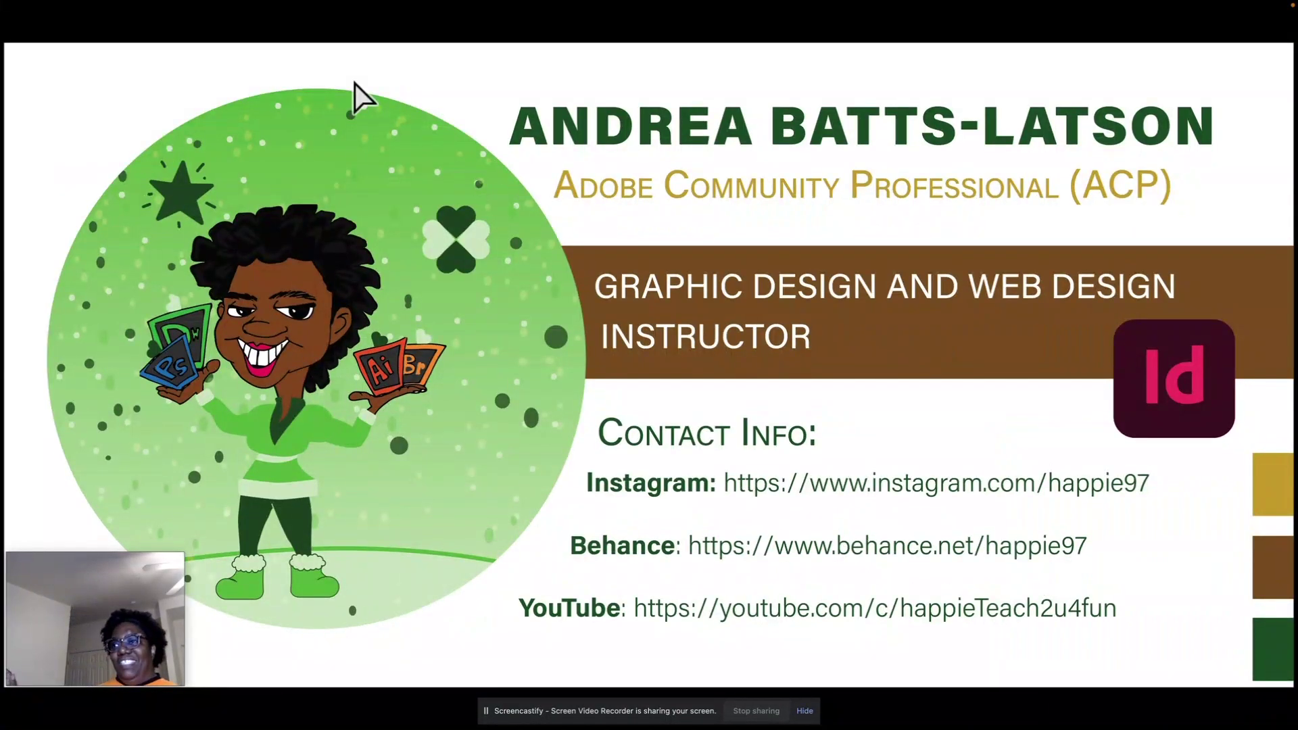